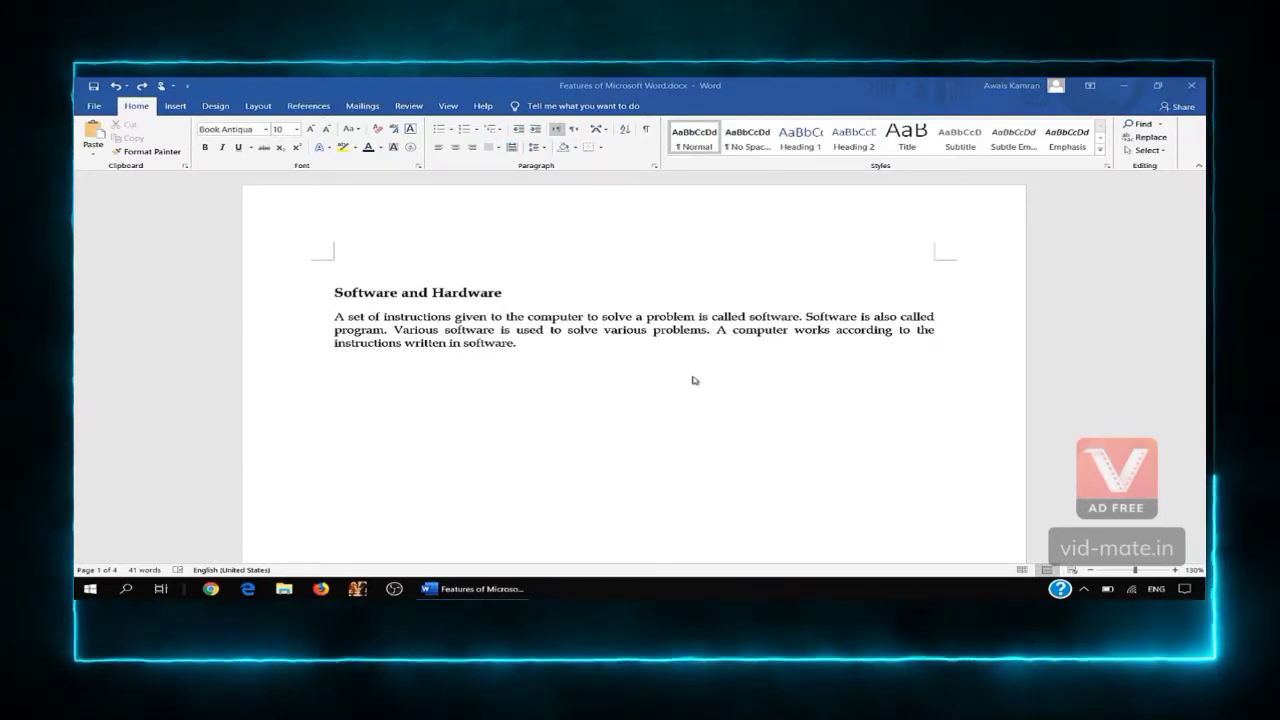
# Step: Select the body paragraph under the Software and Hardware heading and open the list of available fonts
pyautogui.moveTo(520, 345); pyautogui.dragTo(334, 318)
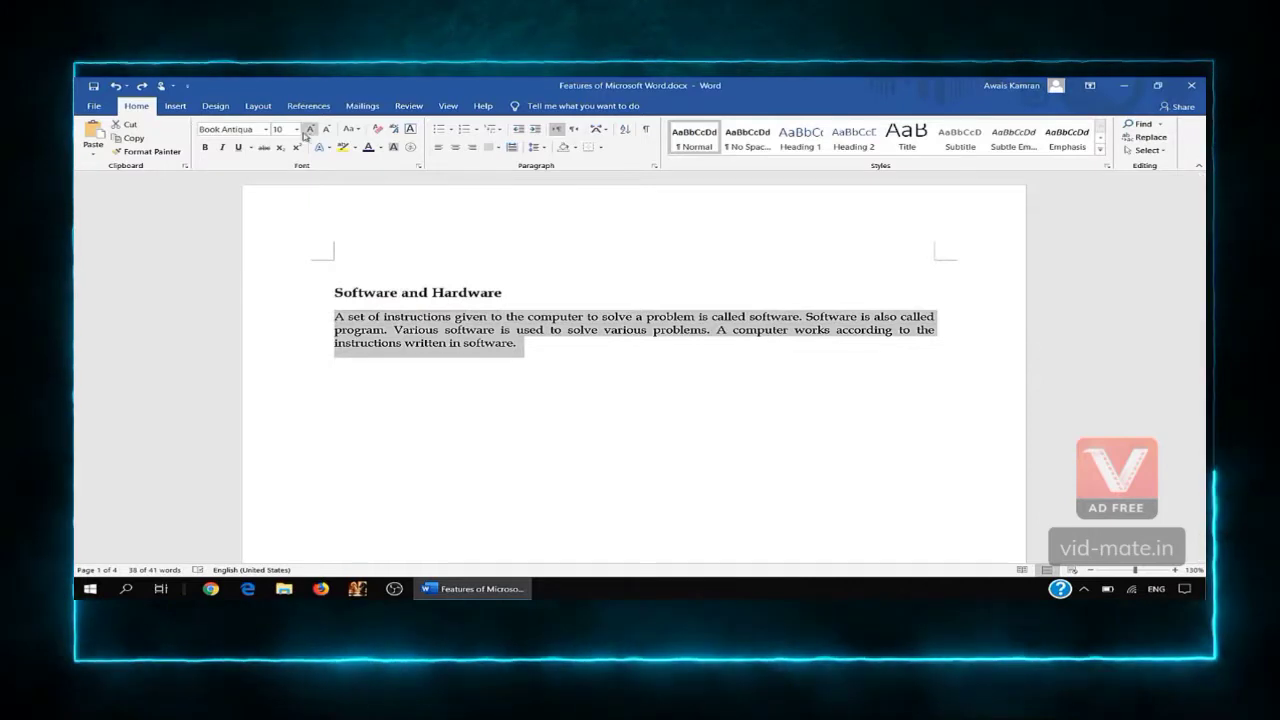
pyautogui.click(267, 131)
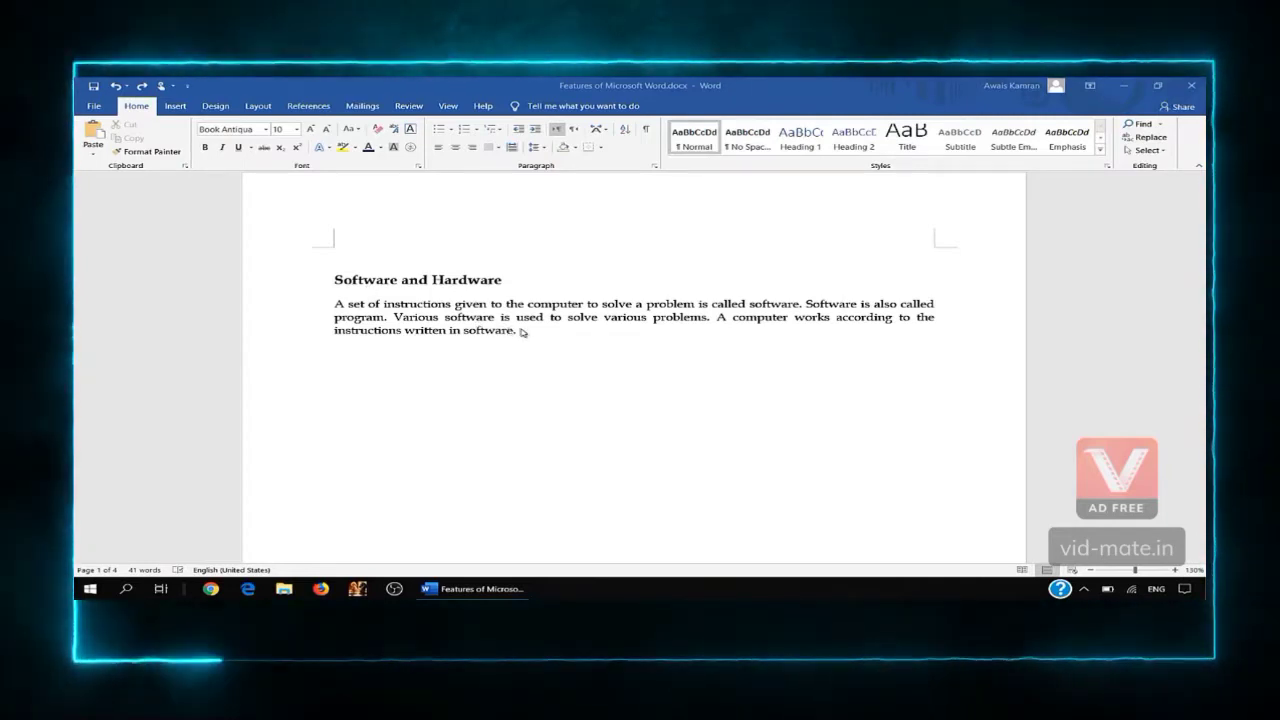
# Step: Apply the Intense Quote style to the Software and Hardware heading and its paragraph
pyautogui.moveTo(520, 331); pyautogui.dragTo(281, 286)
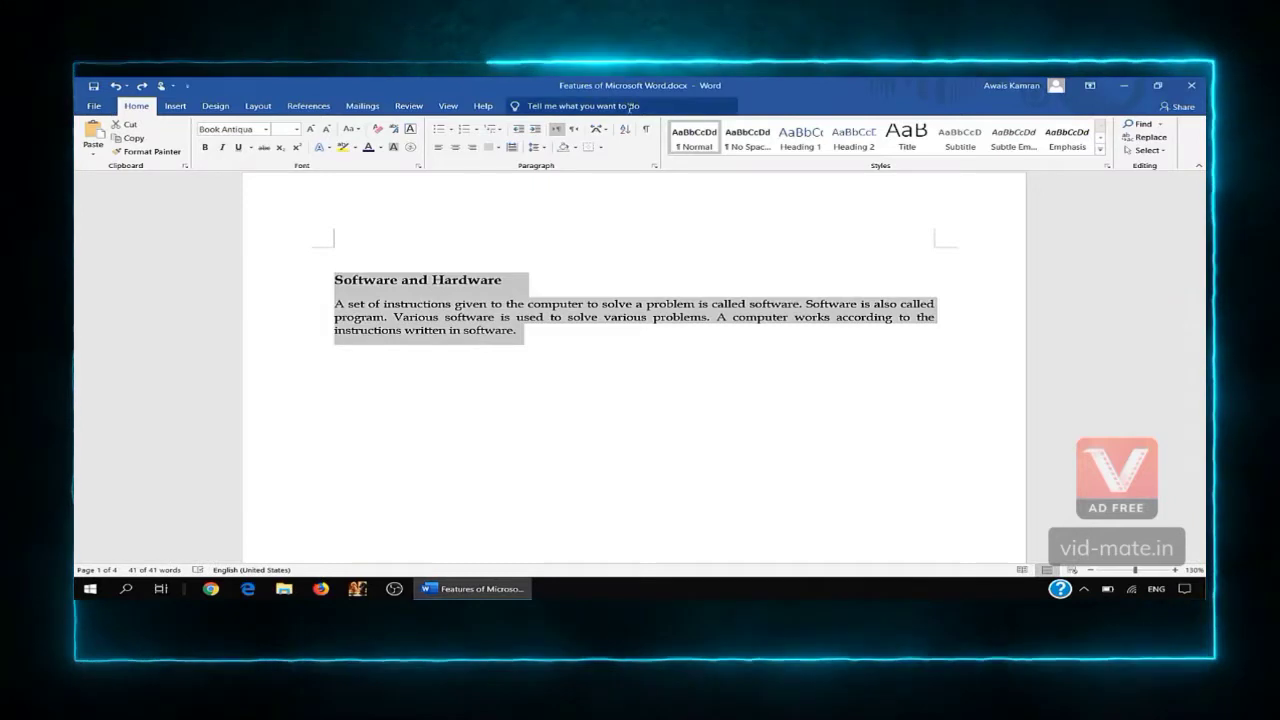
pyautogui.click(1099, 150)
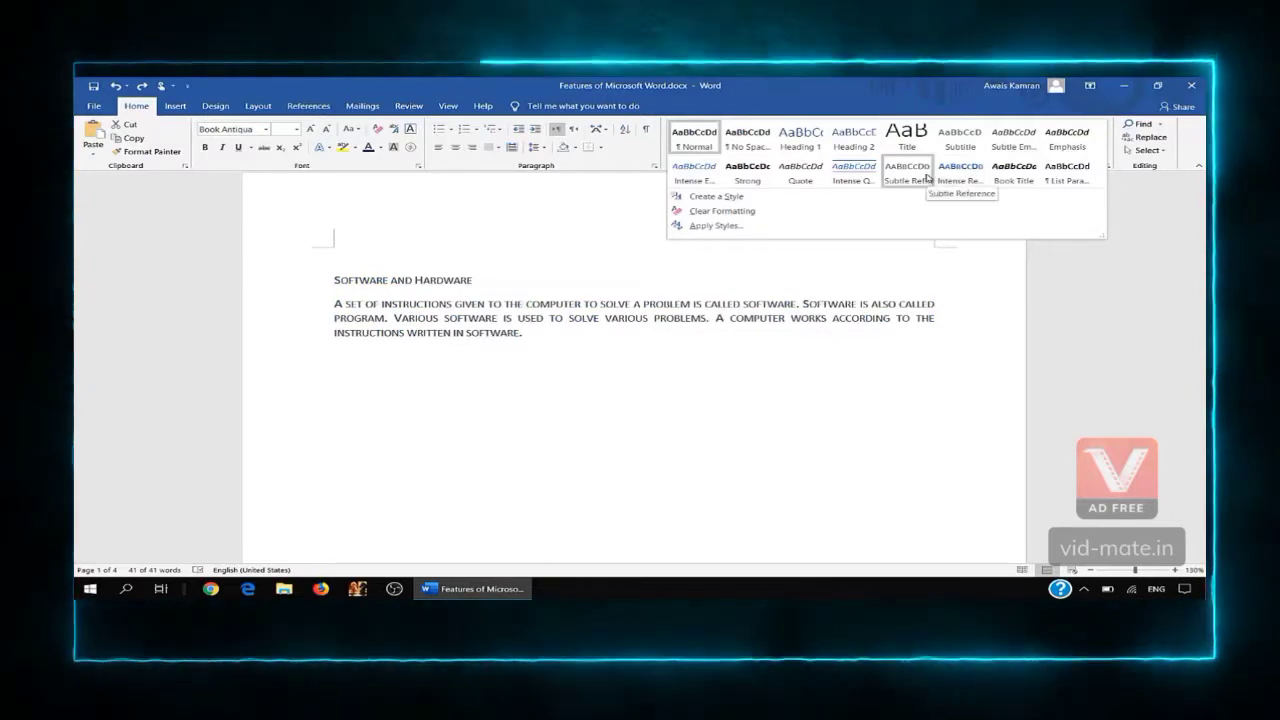
pyautogui.click(855, 176)
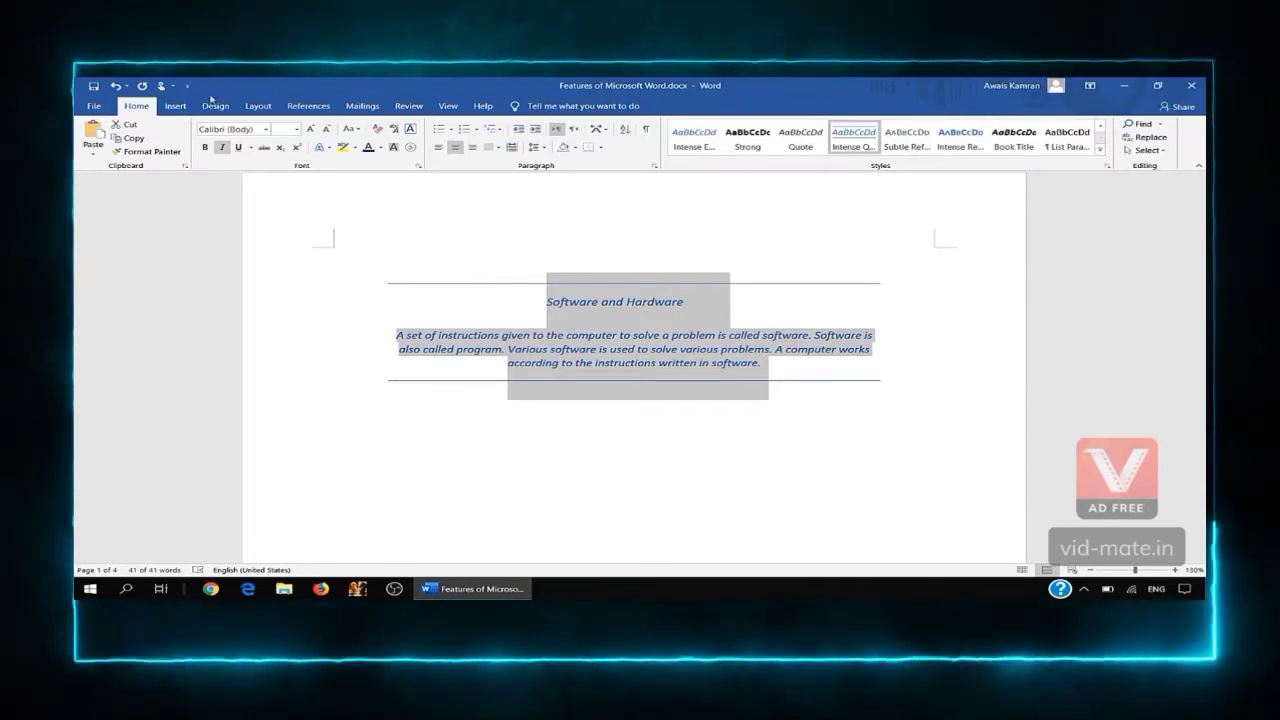
# Step: Apply the Facet theme to the document
pyautogui.click(212, 106)
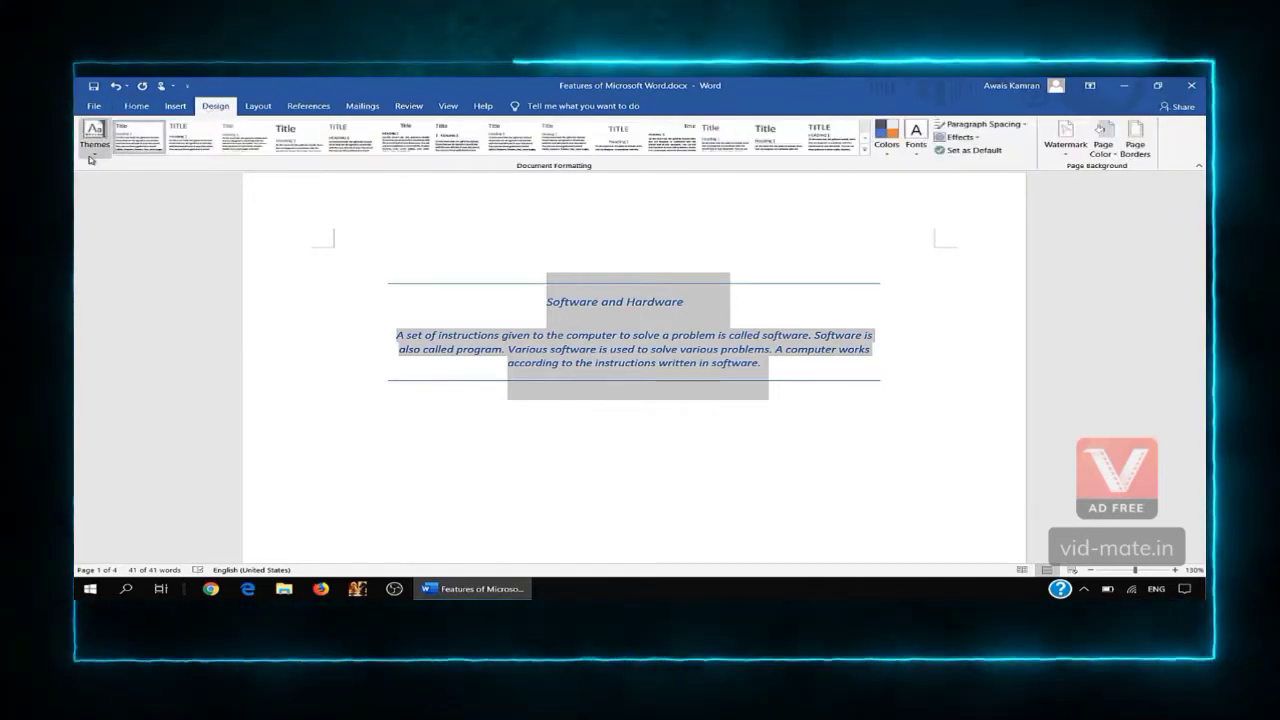
pyautogui.click(93, 140)
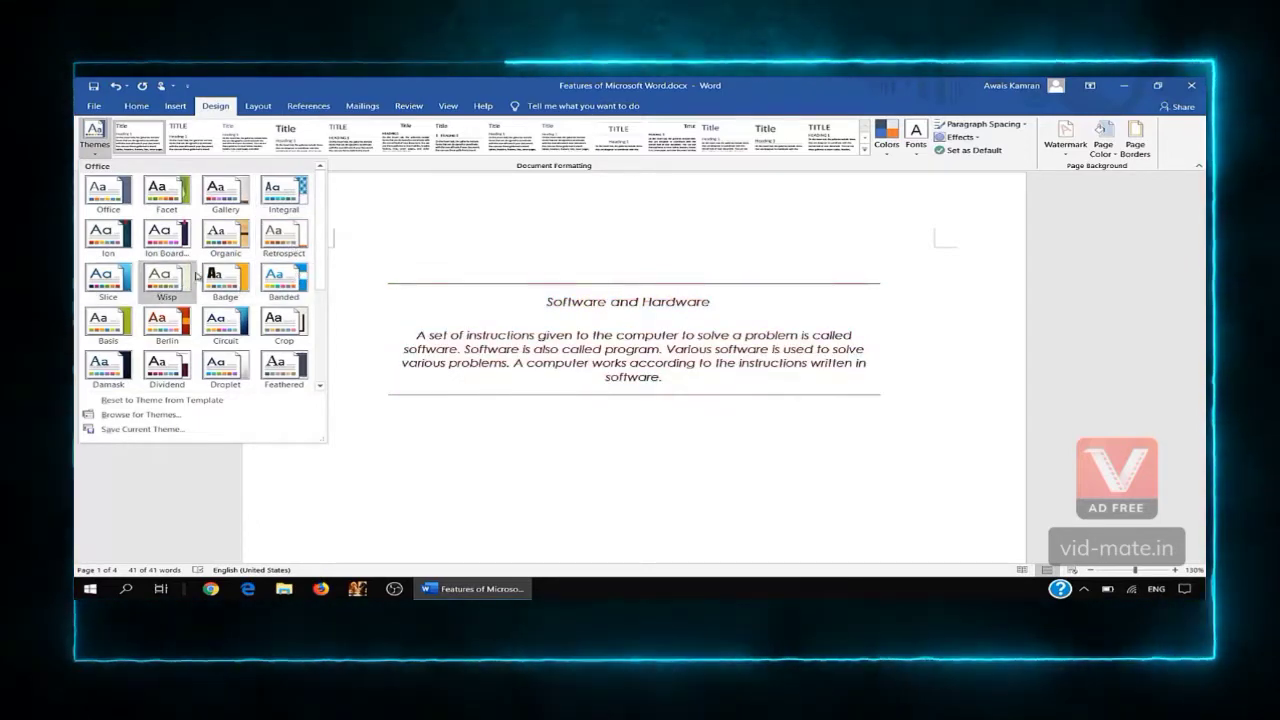
pyautogui.click(176, 196)
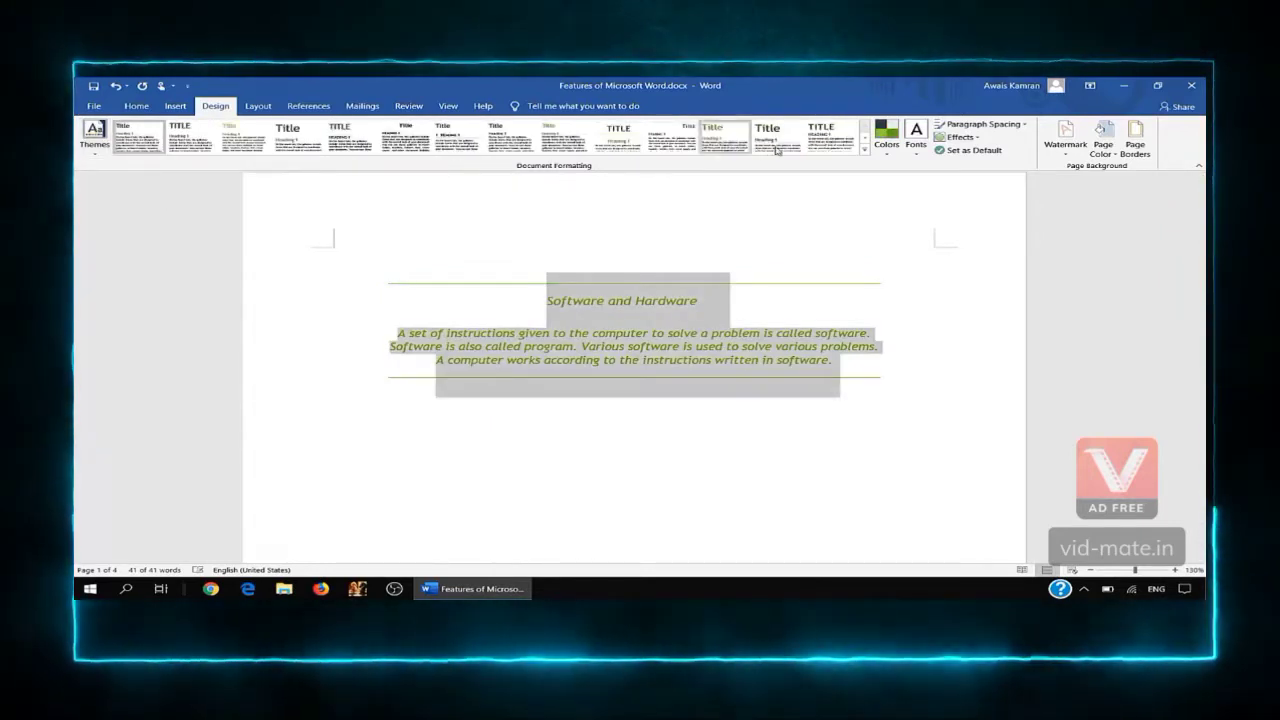
# Step: Preview the available style sets, theme colors and theme fonts without applying any of them
pyautogui.click(860, 148)
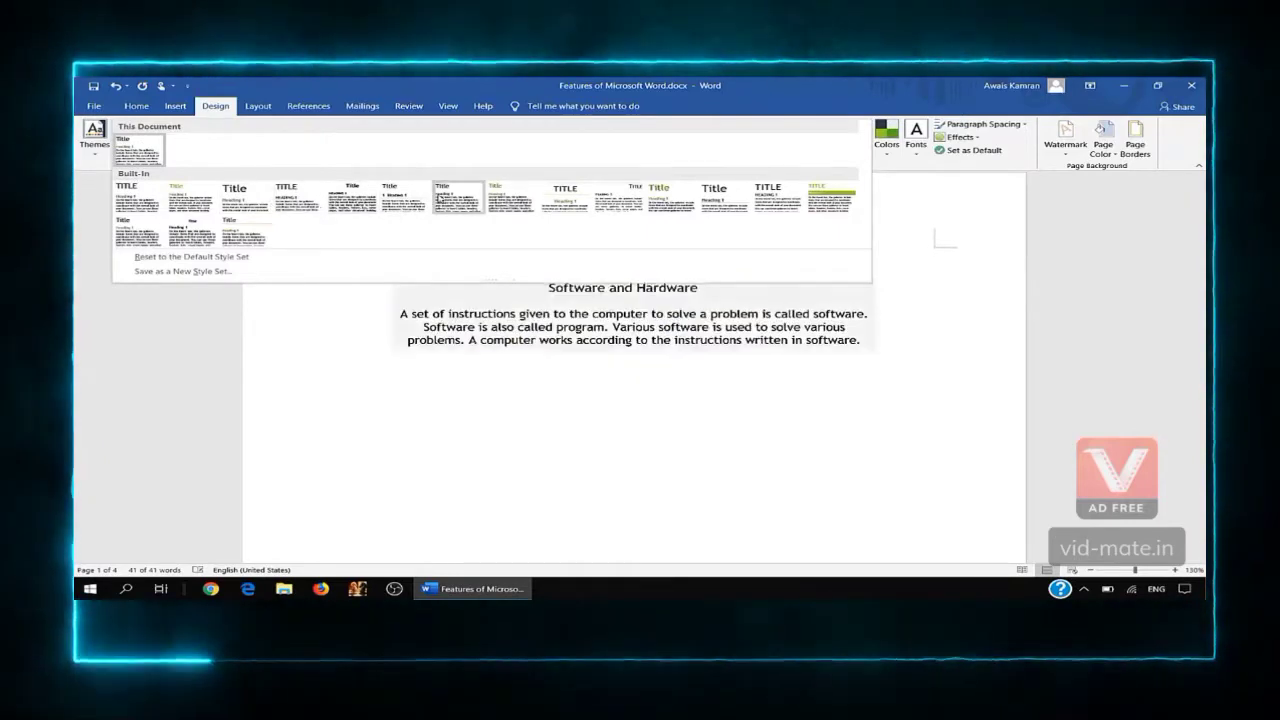
pyautogui.click(888, 148)
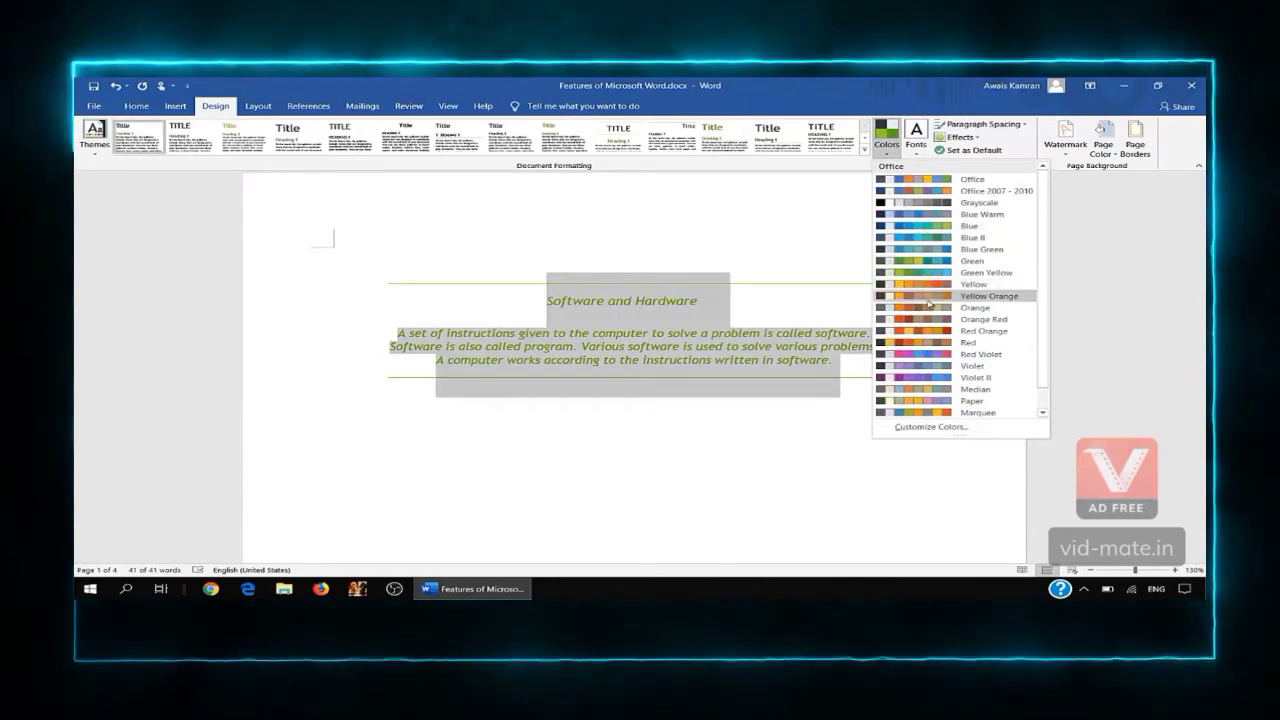
pyautogui.click(917, 150)
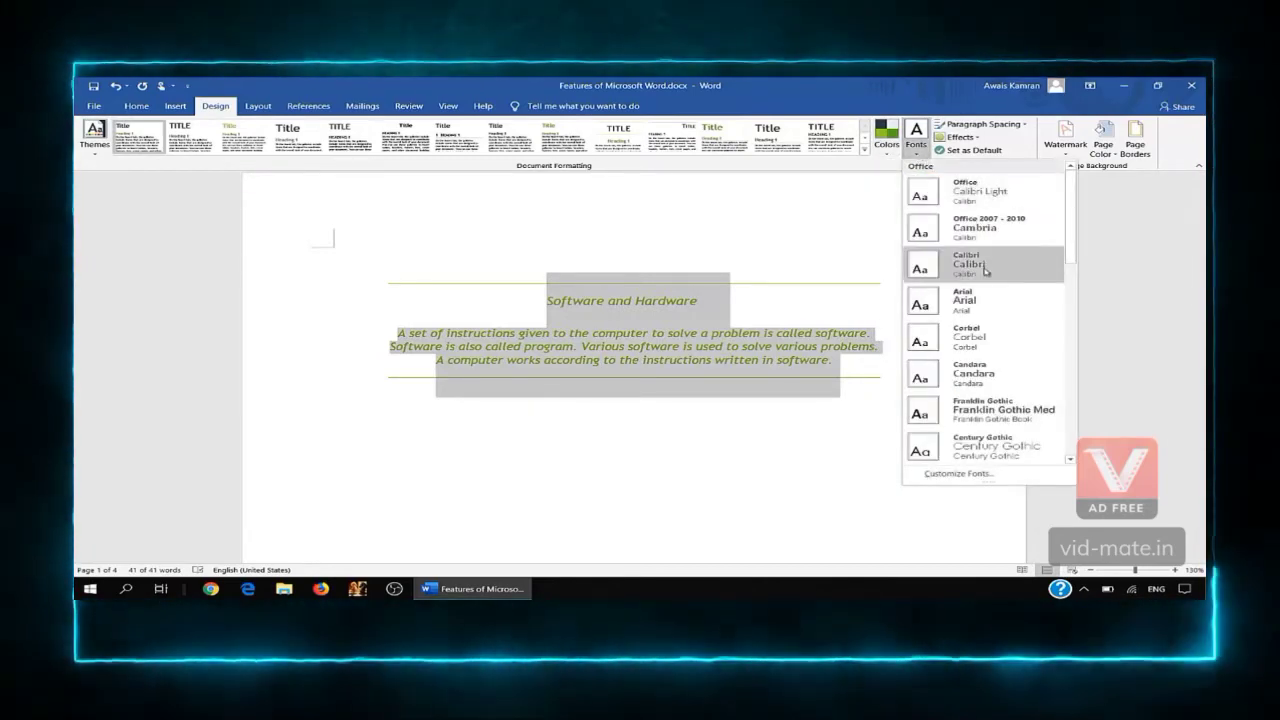
pyautogui.click(830, 434)
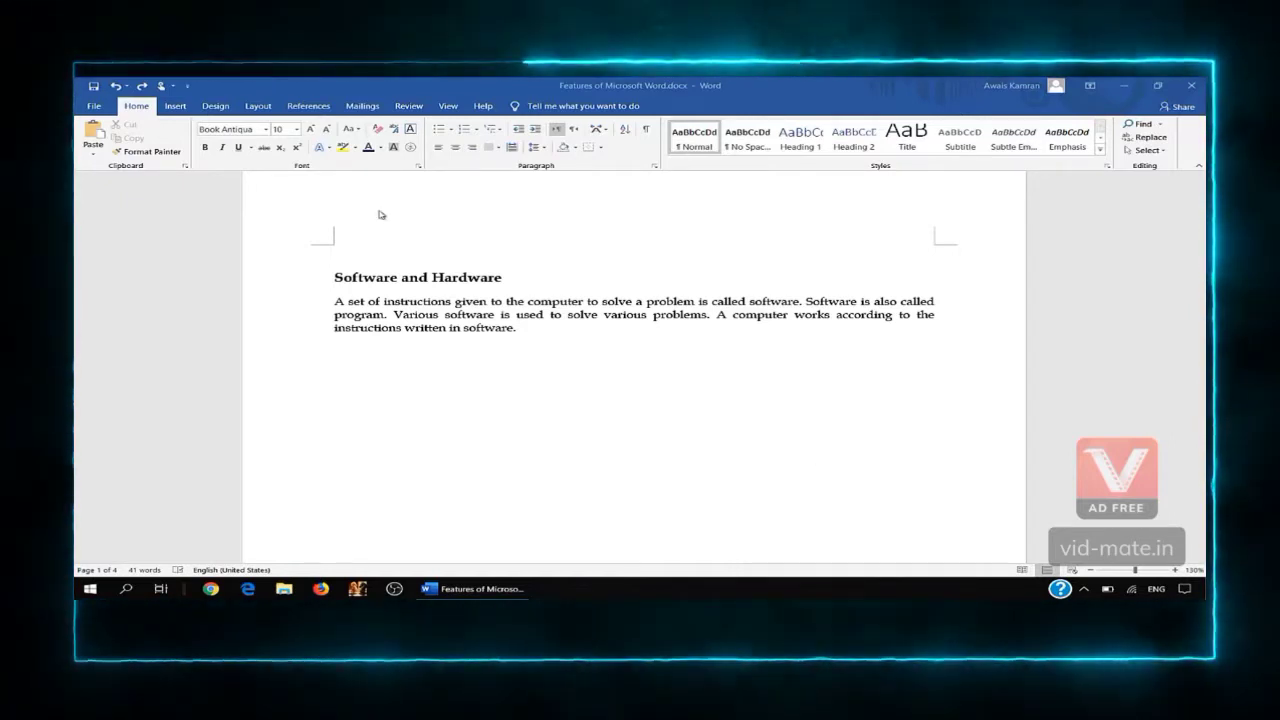
# Step: Set up saving Features of Microsoft Word as a PDF on the Desktop, and cancel the save
pyautogui.click(93, 106)
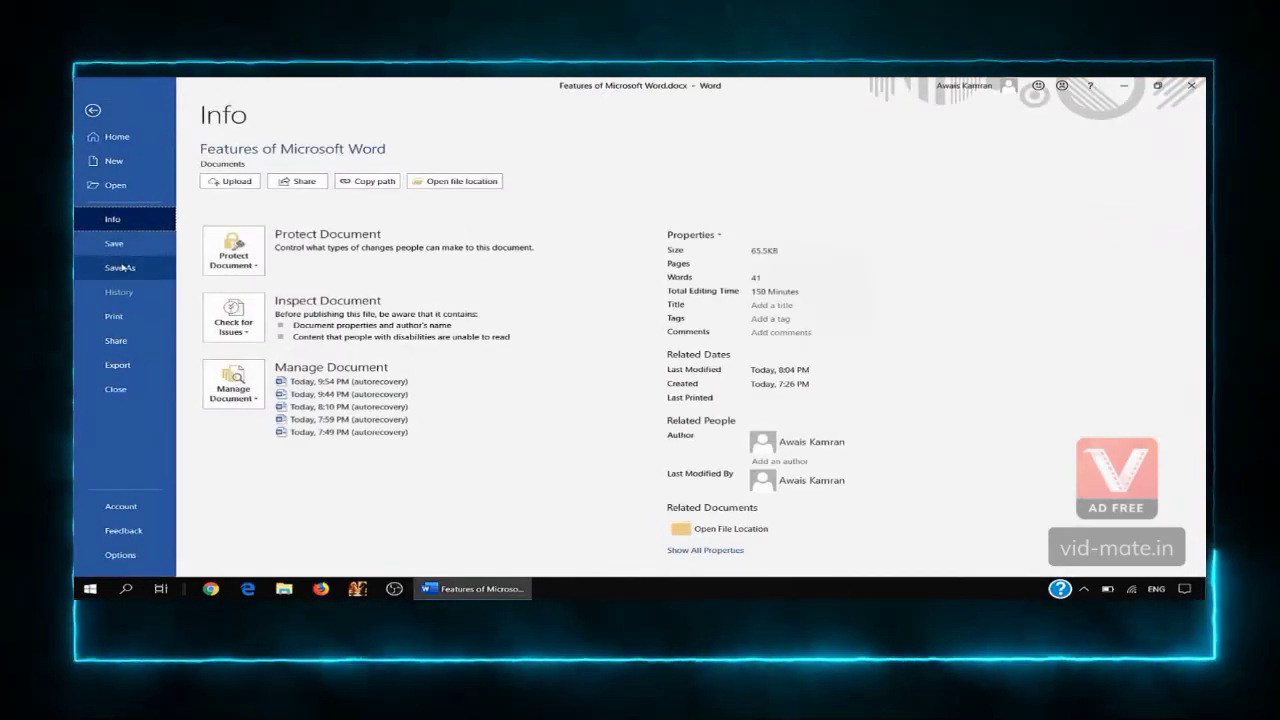
pyautogui.click(122, 268)
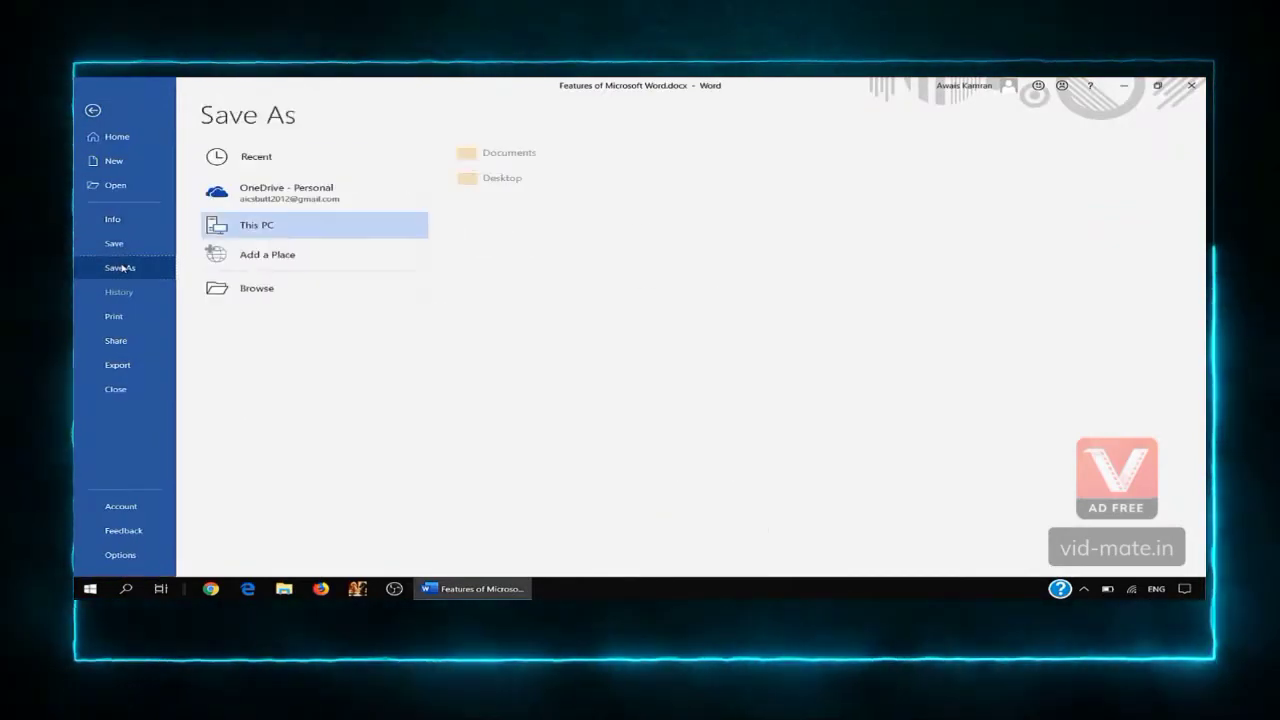
pyautogui.click(243, 291)
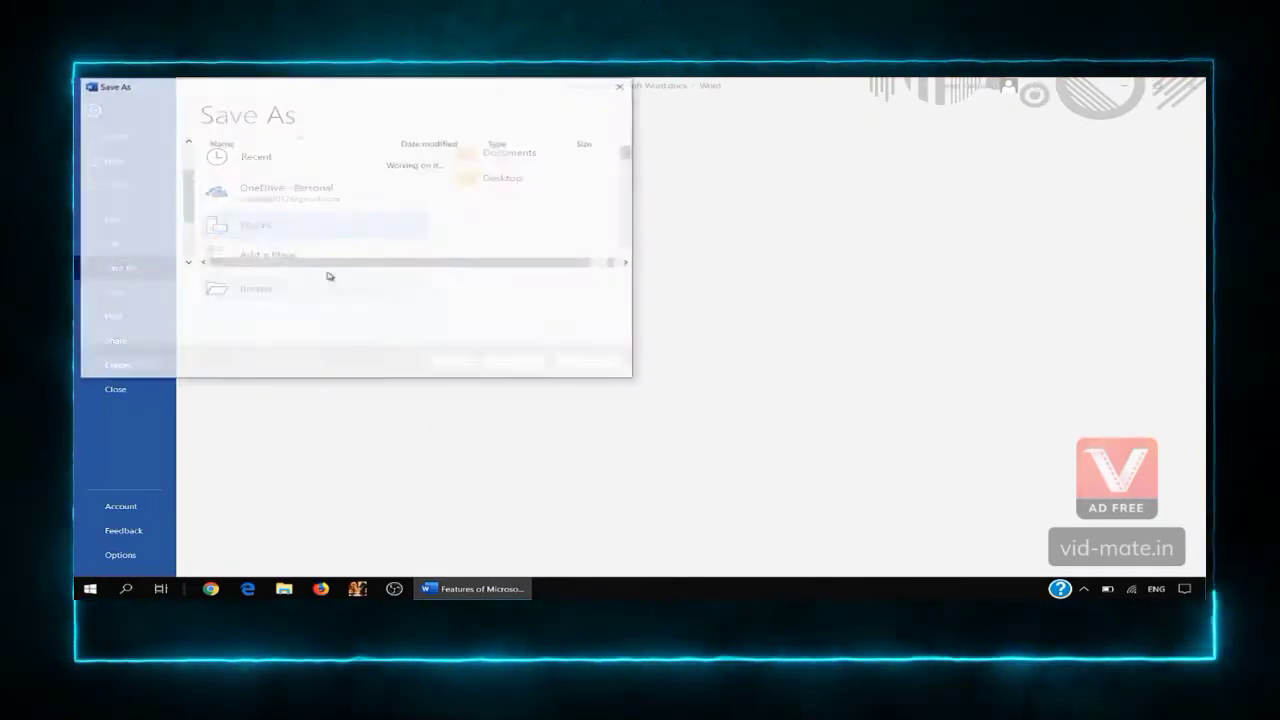
pyautogui.click(138, 178)
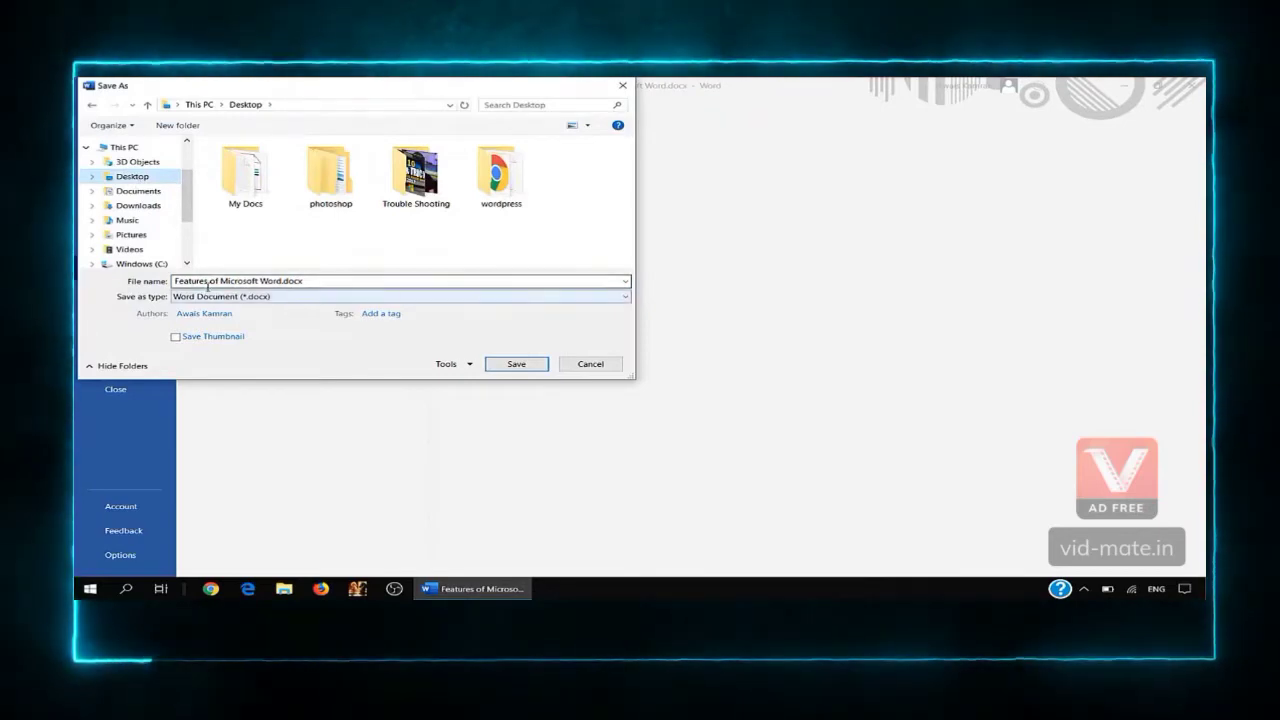
pyautogui.click(313, 297)
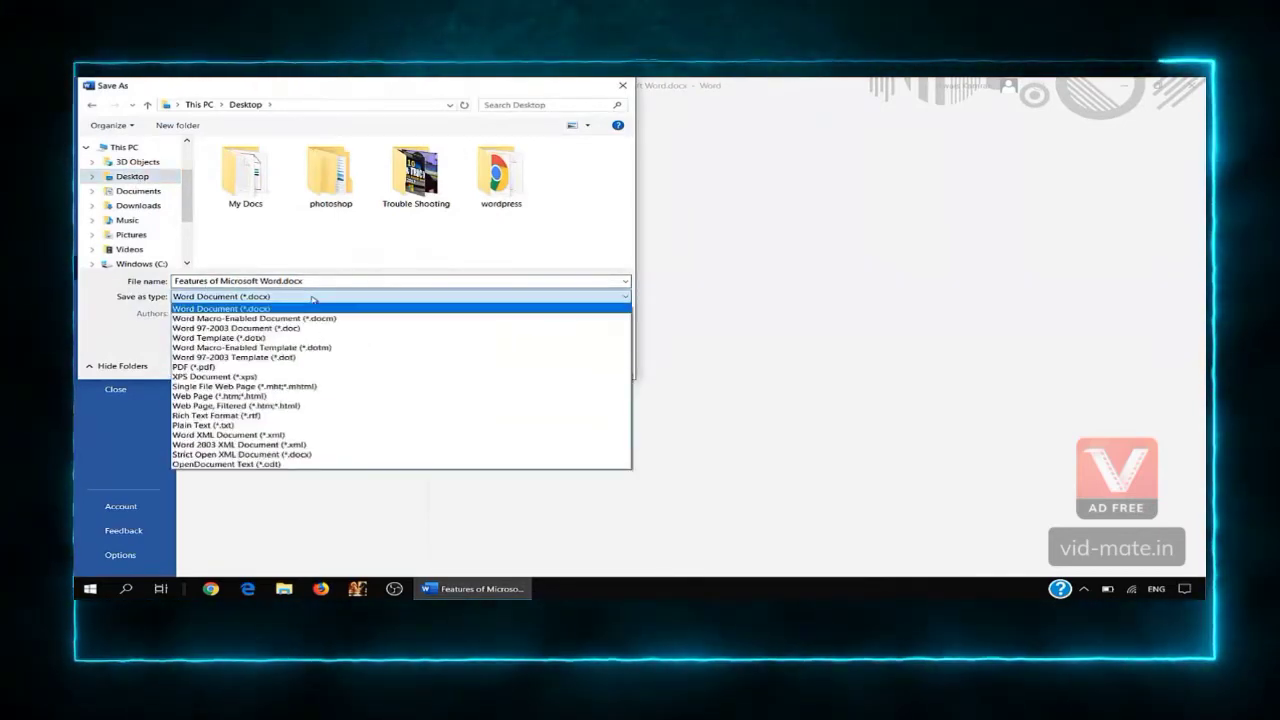
pyautogui.click(210, 370)
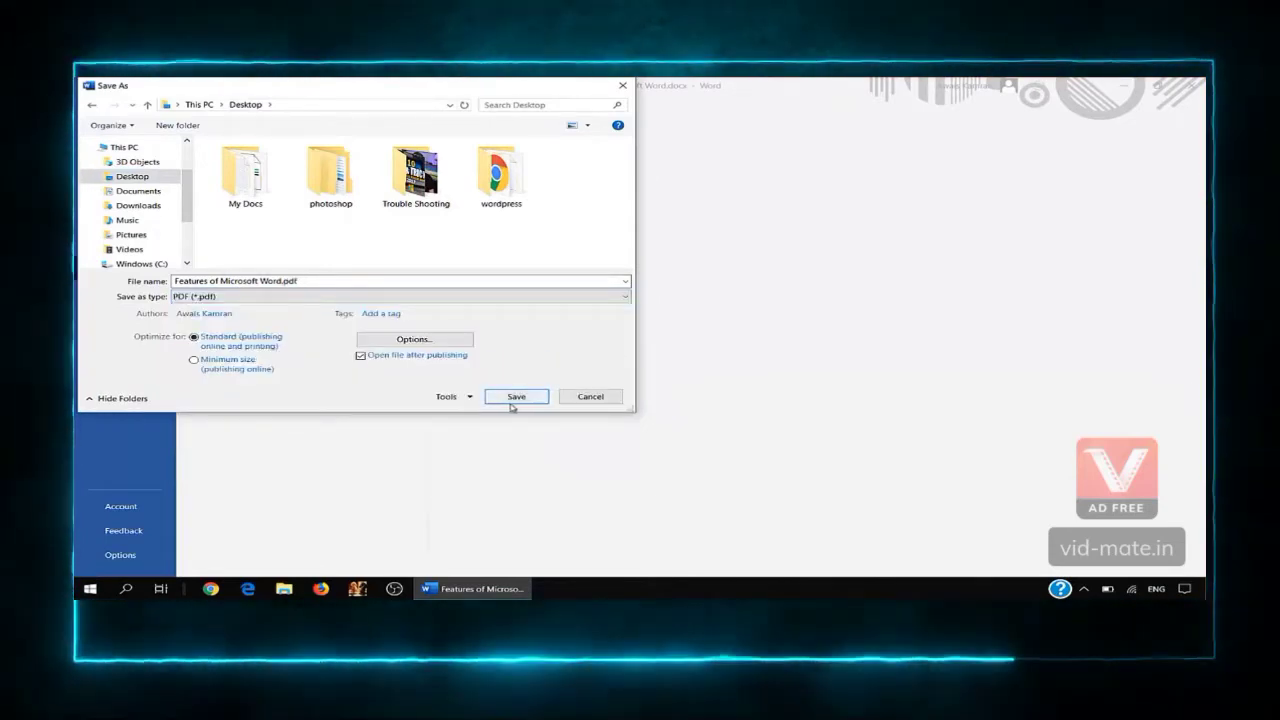
pyautogui.click(586, 397)
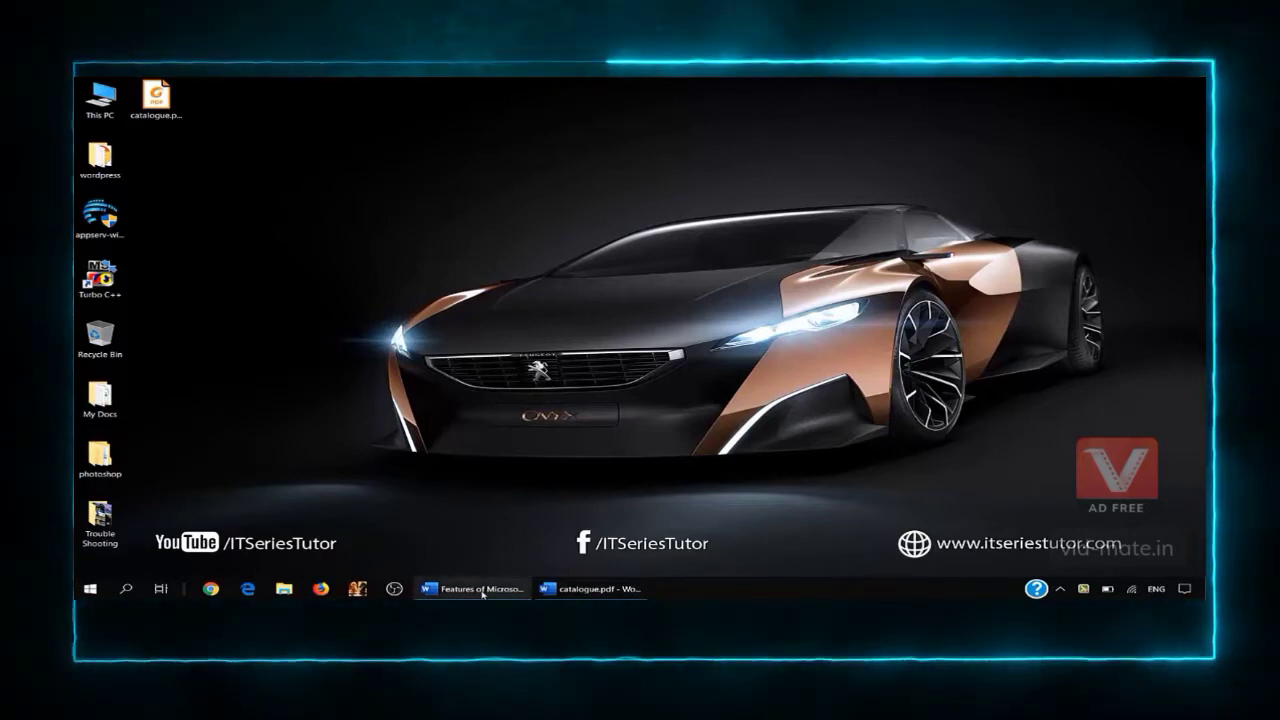
# Step: From the Features of Microsoft Word document, choose catalogue.pdf on the Desktop for opening and bring up its editable Word version
pyautogui.click(484, 588)
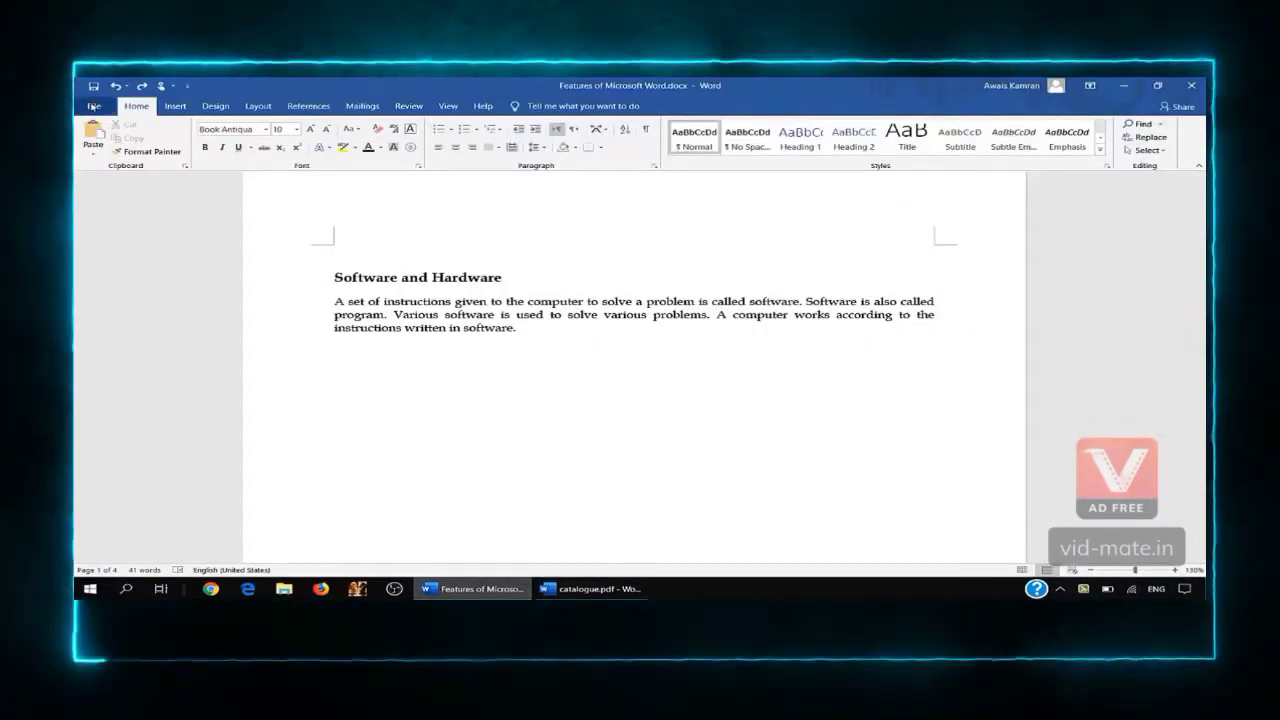
pyautogui.click(93, 106)
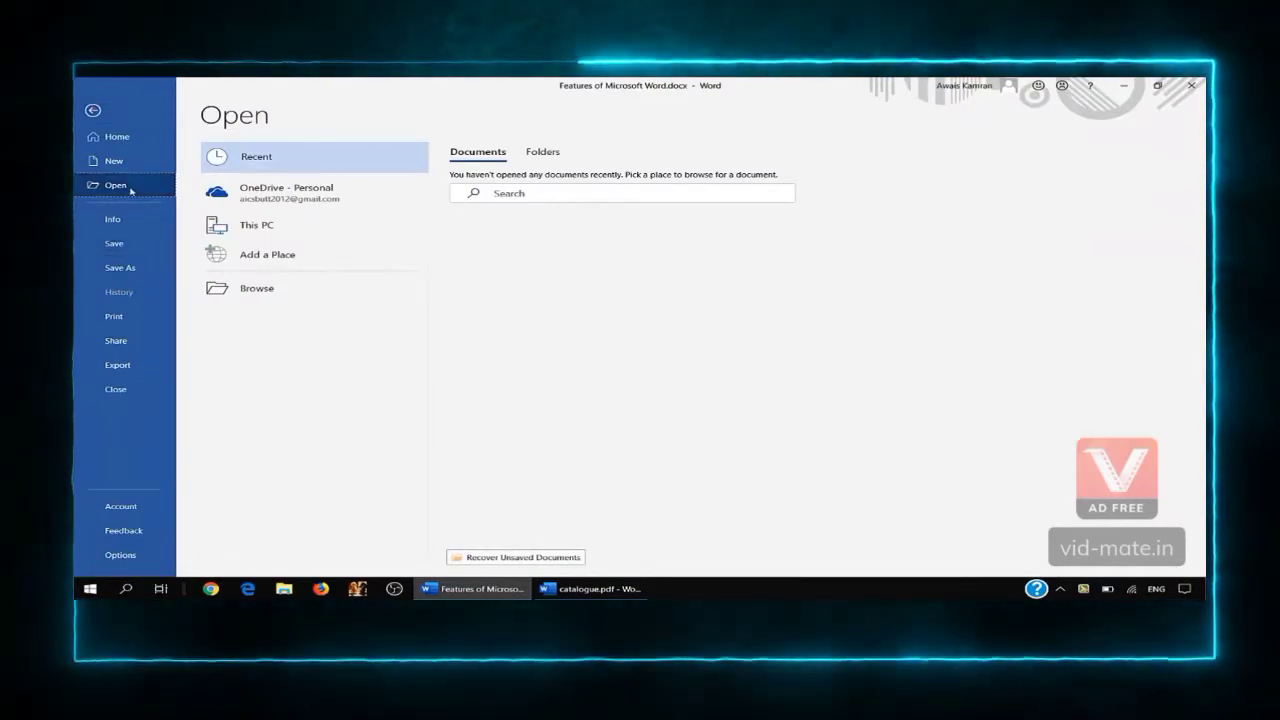
pyautogui.click(266, 289)
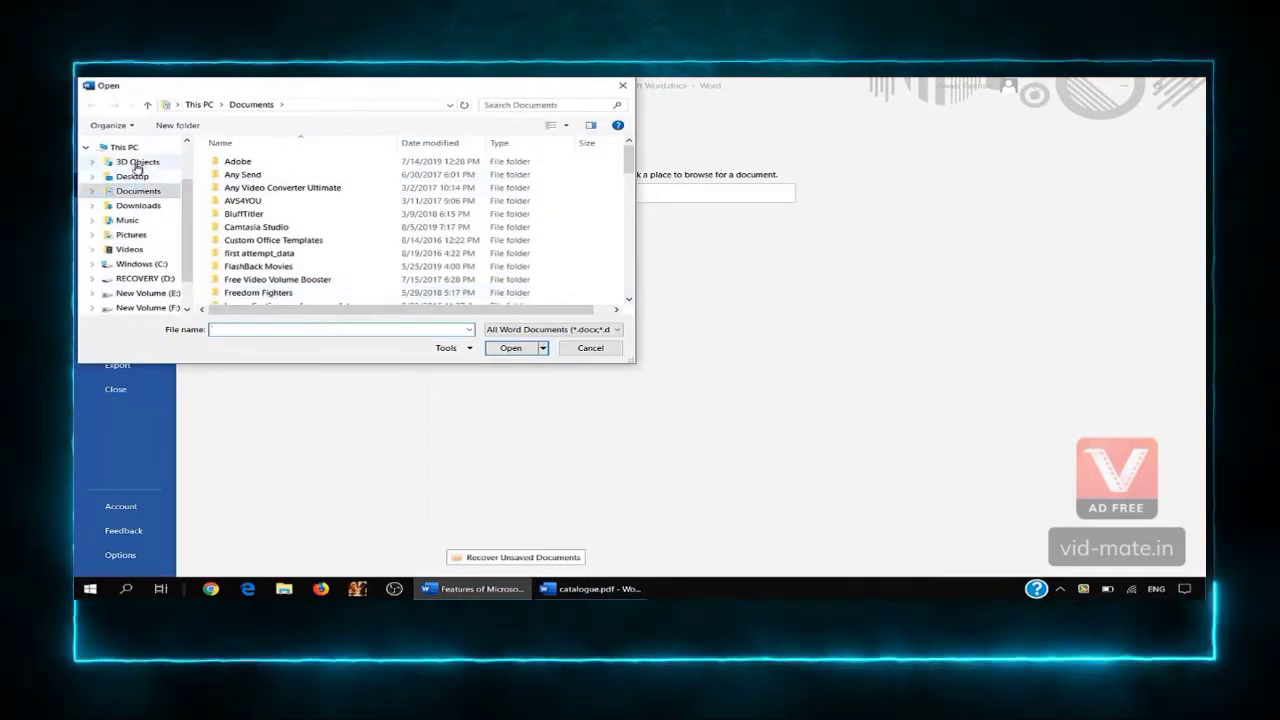
pyautogui.click(132, 176)
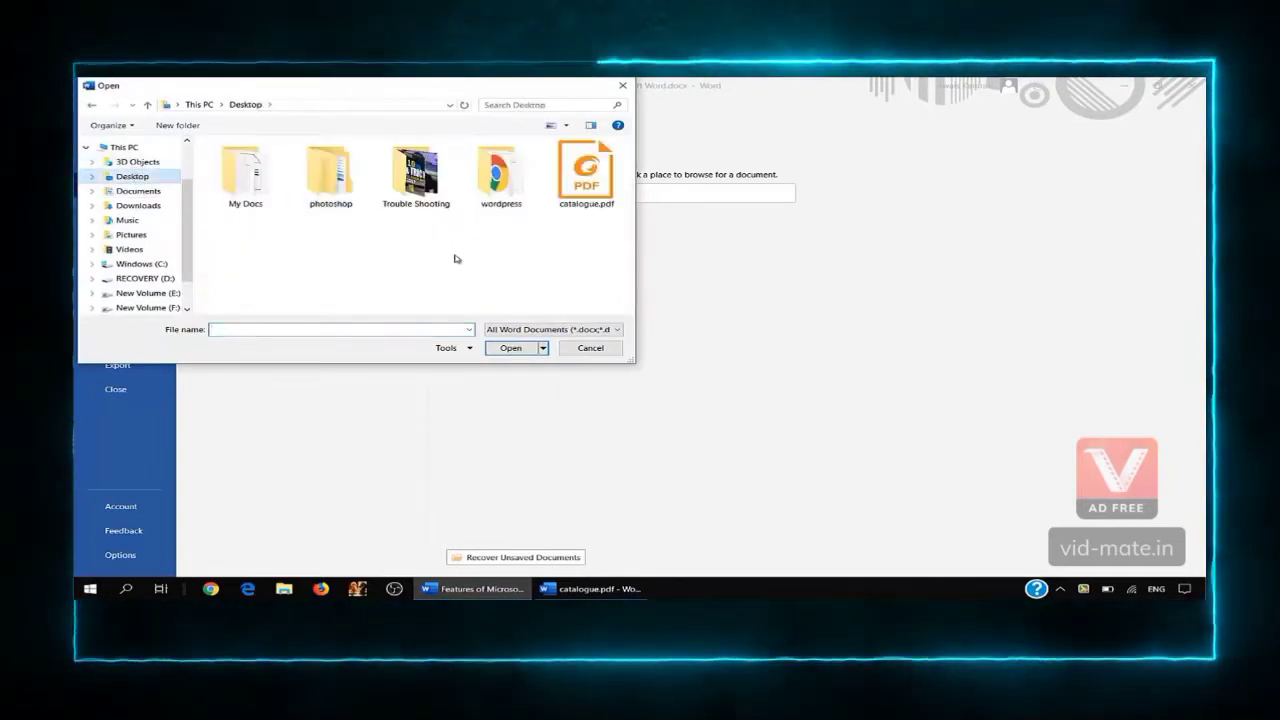
pyautogui.click(578, 190)
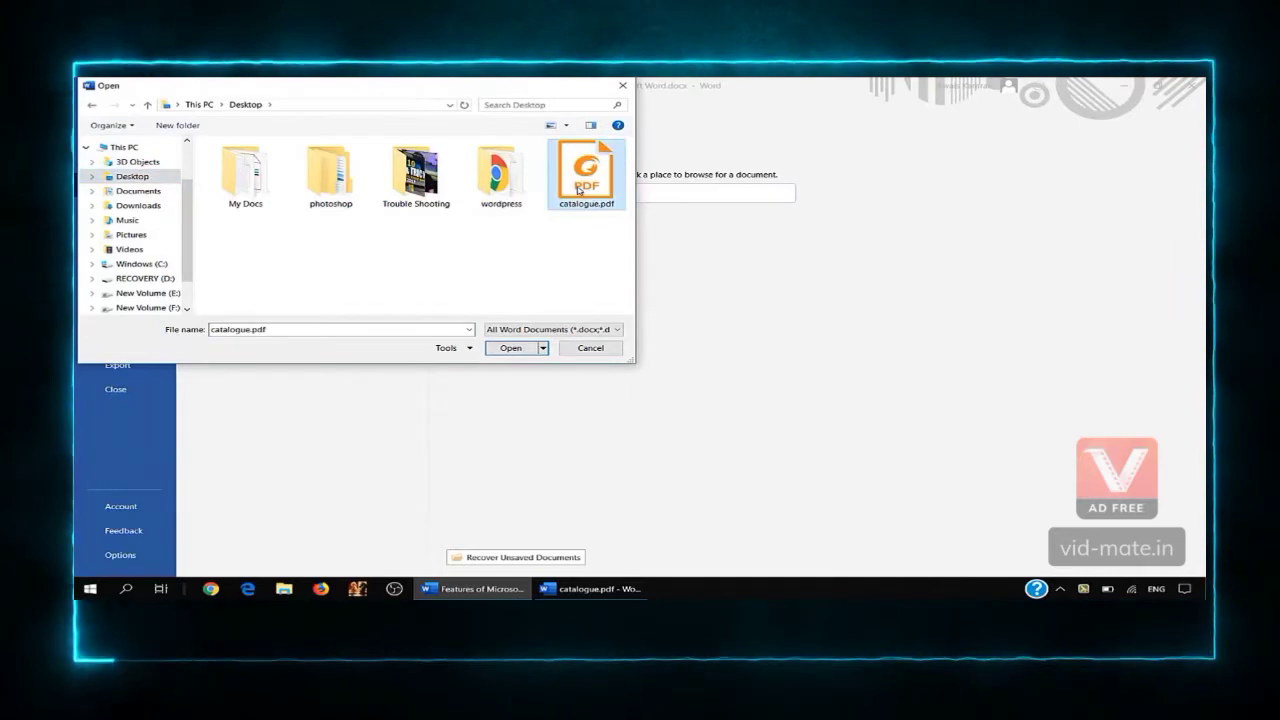
pyautogui.click(510, 347)
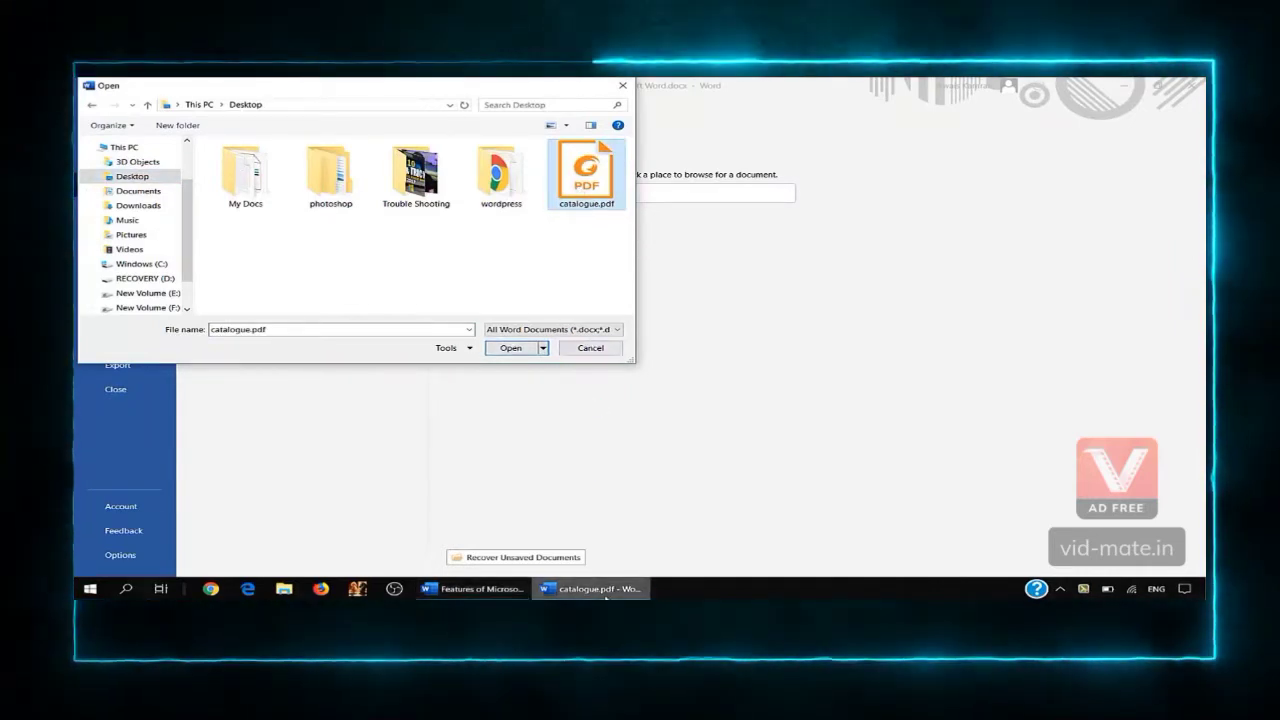
pyautogui.click(590, 347)
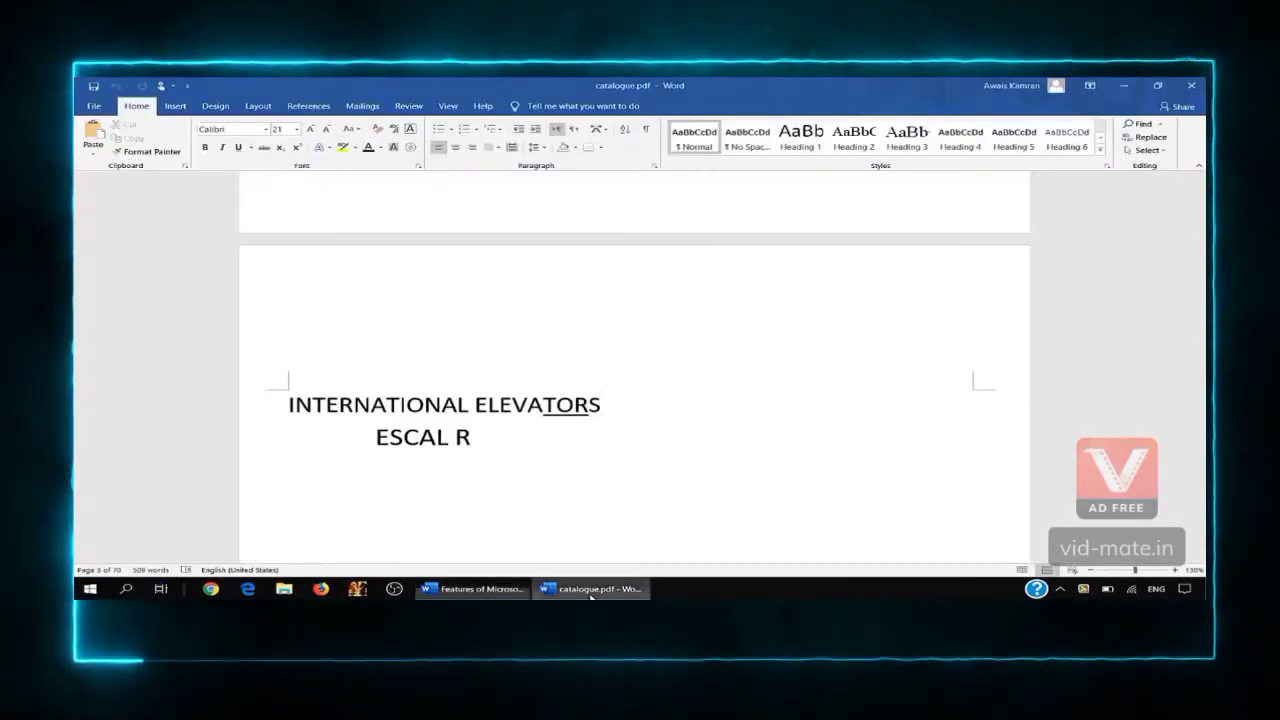
# Step: Examine the pages and text of the converted catalogue.pdf document
pyautogui.scroll(1, 656, 351)
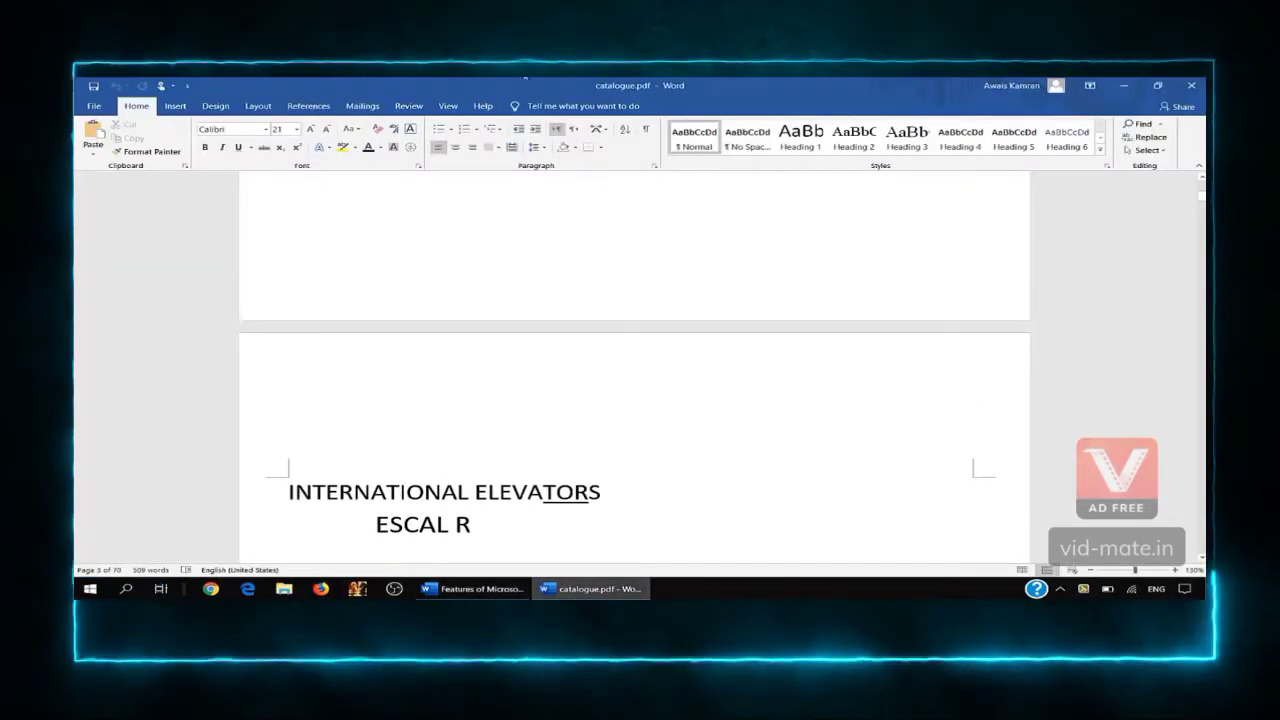
pyautogui.scroll(14, 591, 315)
pyautogui.scroll(10, 590, 316)
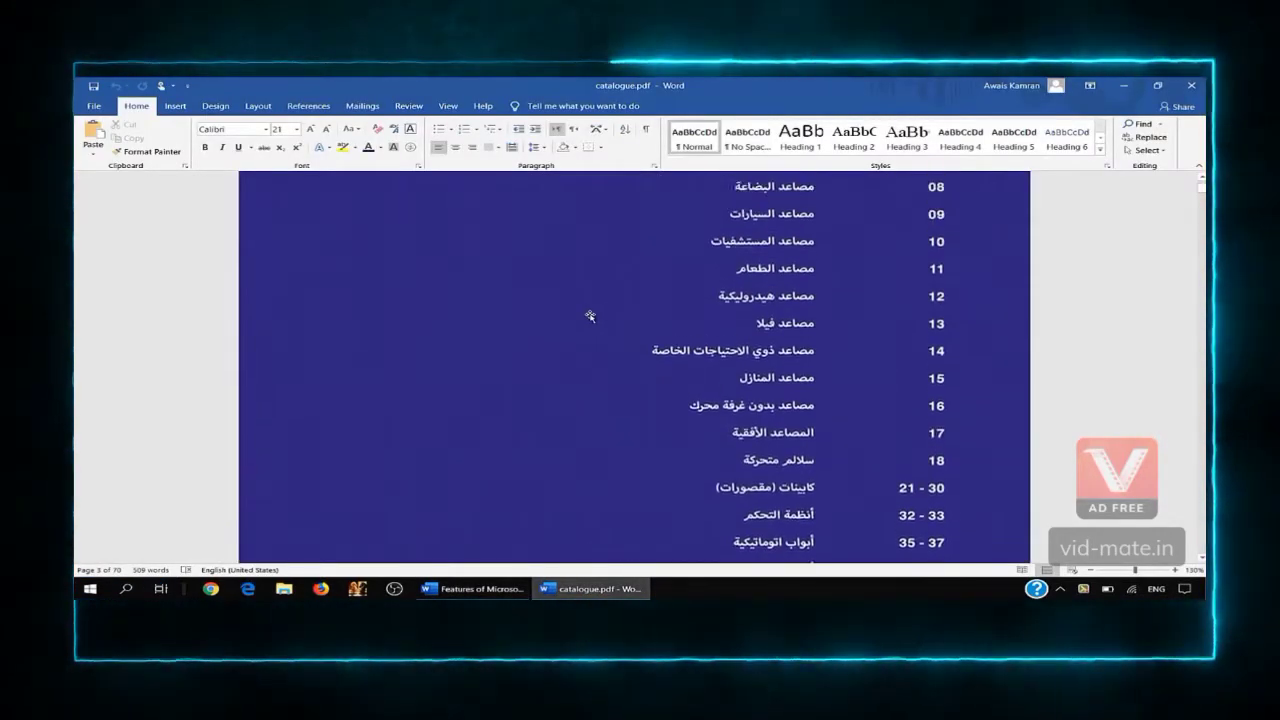
pyautogui.scroll(-5, 592, 315)
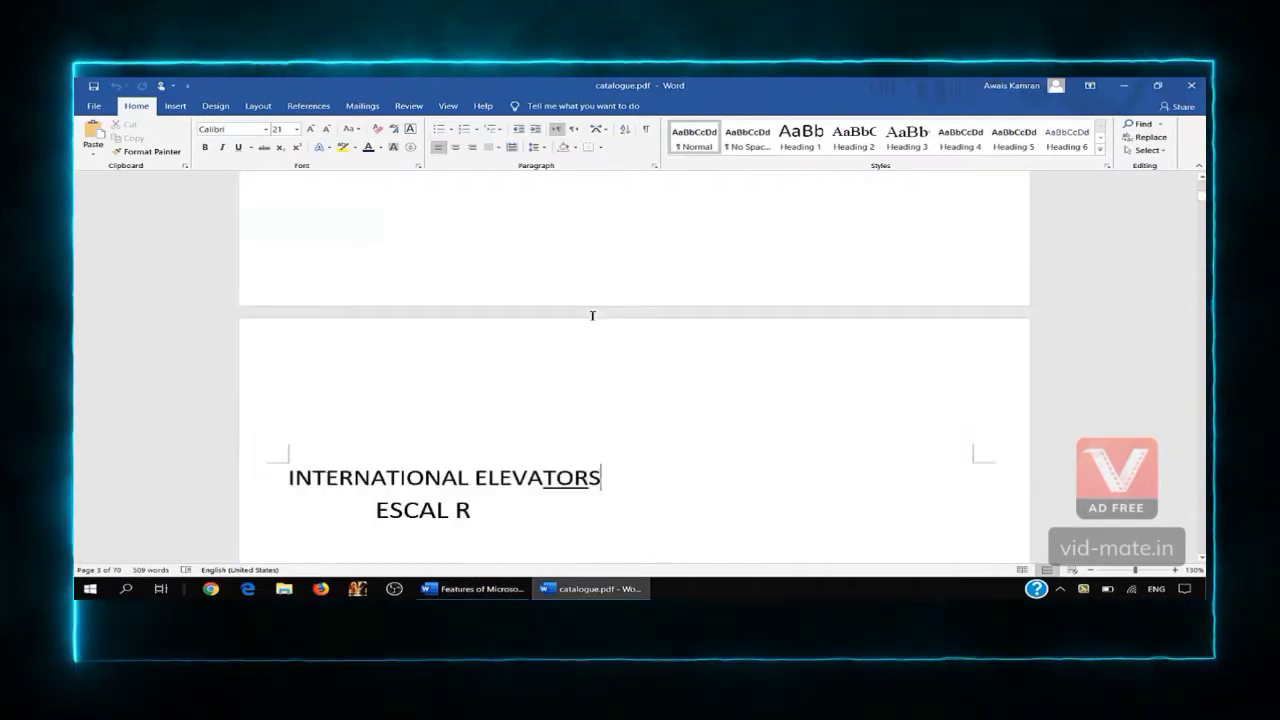
pyautogui.moveTo(477, 273); pyautogui.dragTo(348, 270)
pyautogui.click(631, 351)
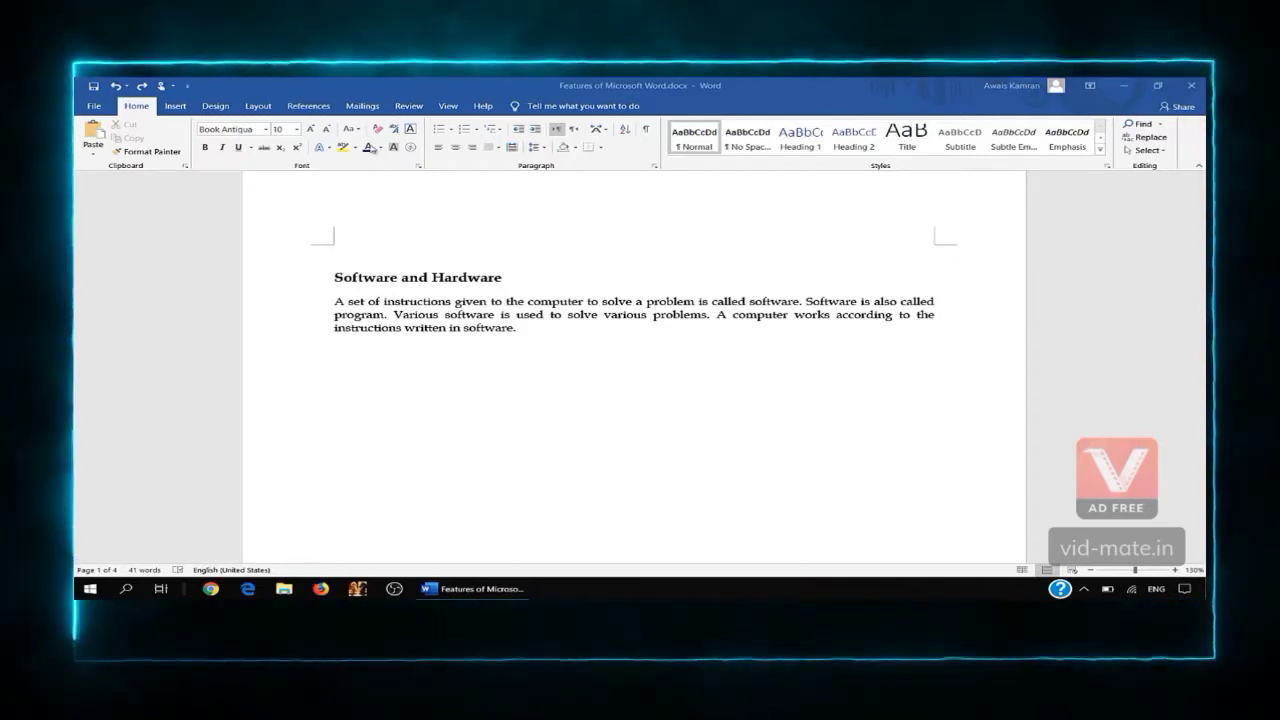
# Step: View the save locations for the Features of Microsoft Word document and choose OneDrive - Personal
pyautogui.click(91, 106)
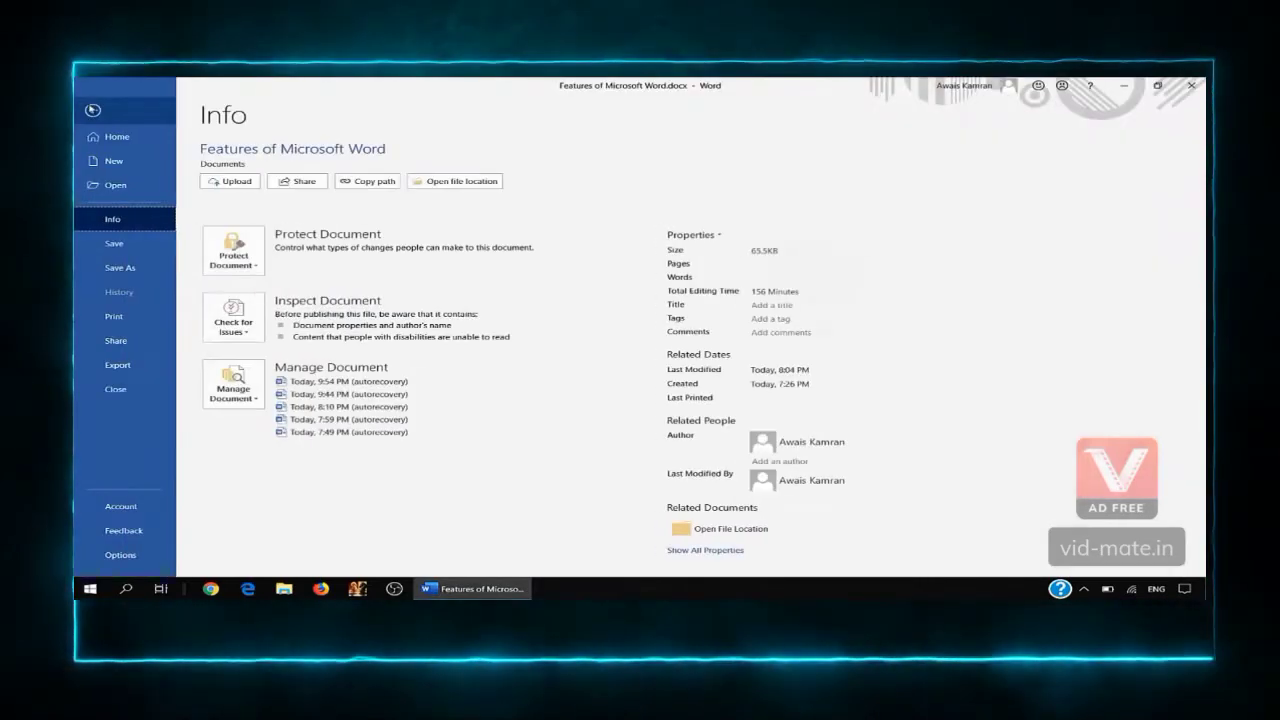
pyautogui.click(135, 272)
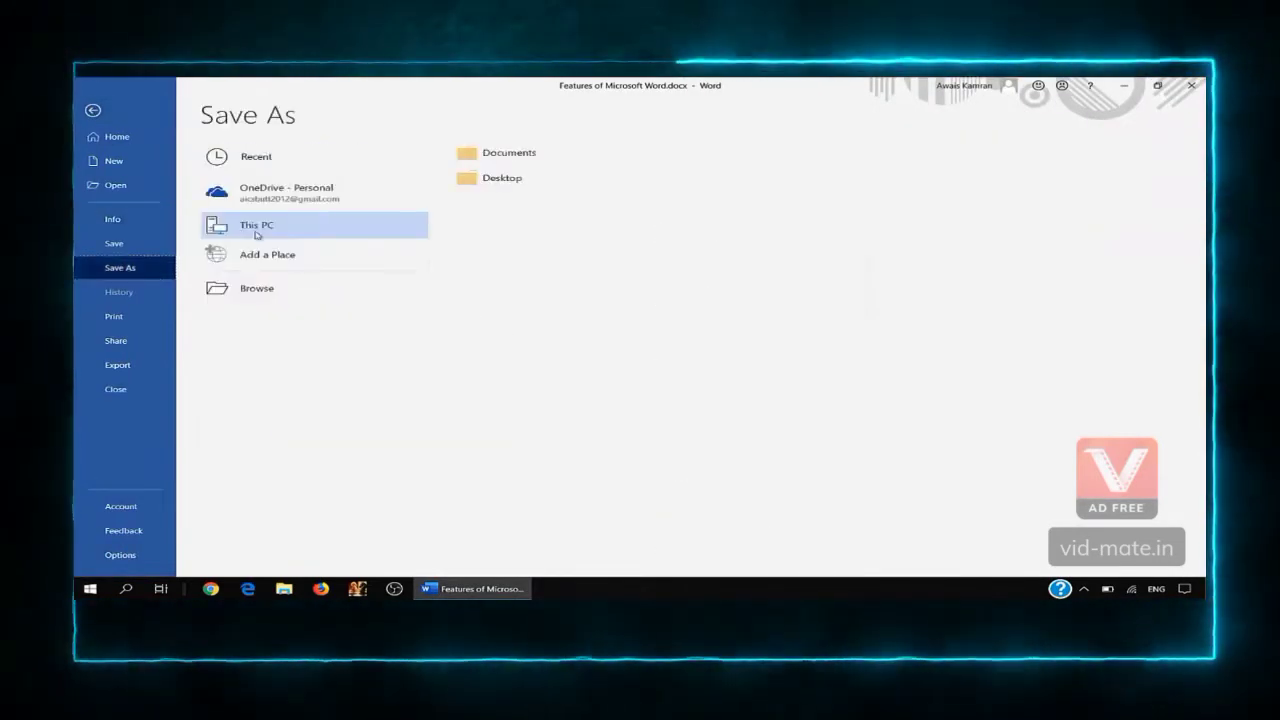
pyautogui.click(338, 198)
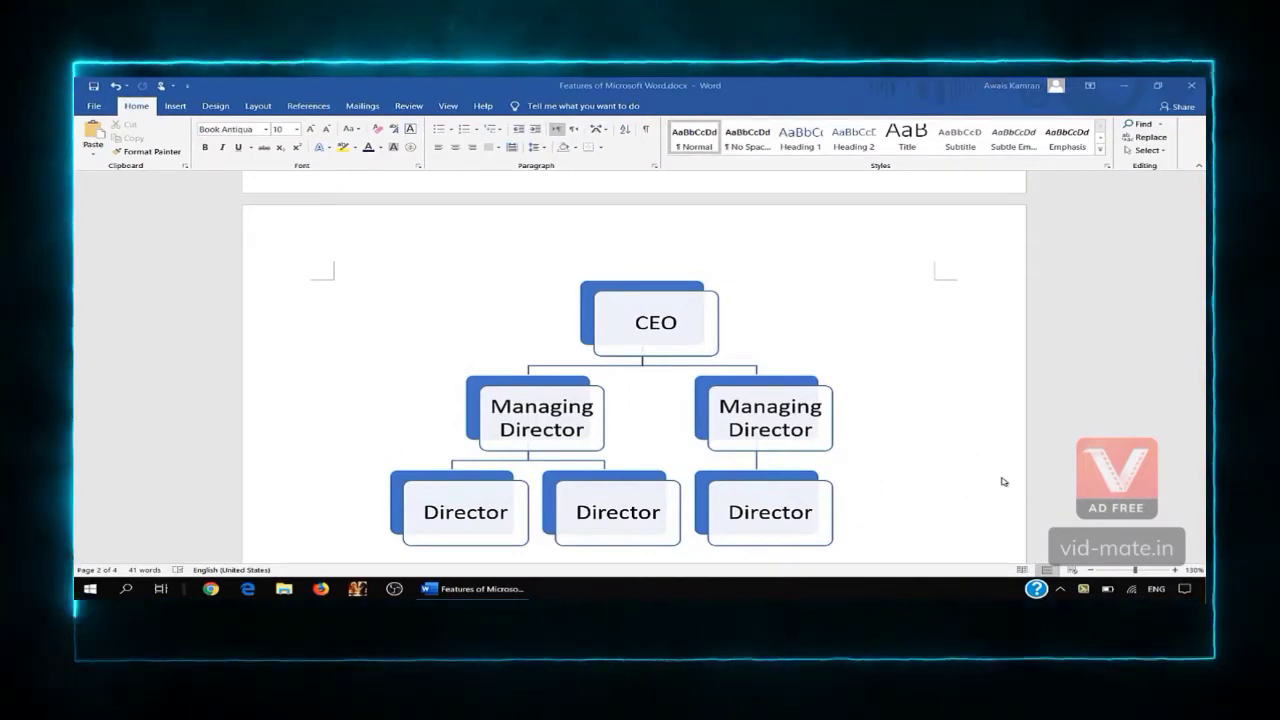
# Step: Review the SmartArt diagrams in the document and view the available Cycle SmartArt layouts without inserting one
pyautogui.scroll(-2, 988, 471)
pyautogui.scroll(-3, 988, 471)
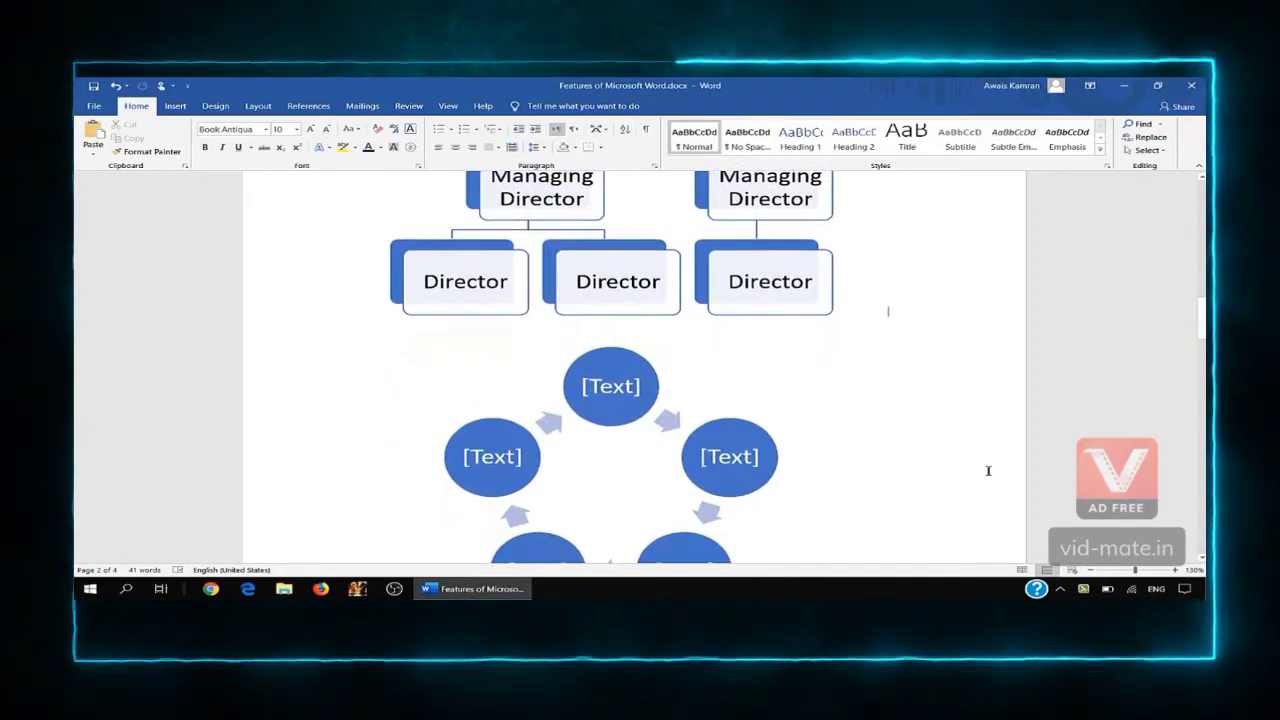
pyautogui.click(175, 107)
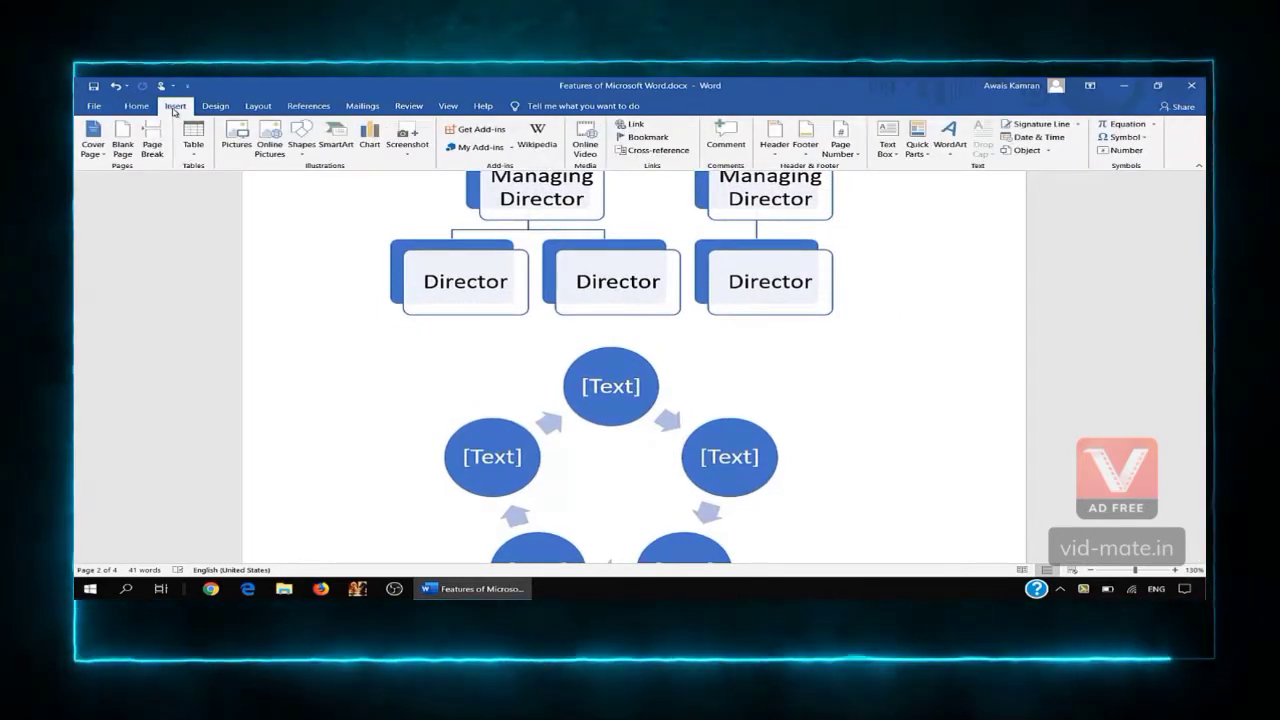
pyautogui.click(338, 143)
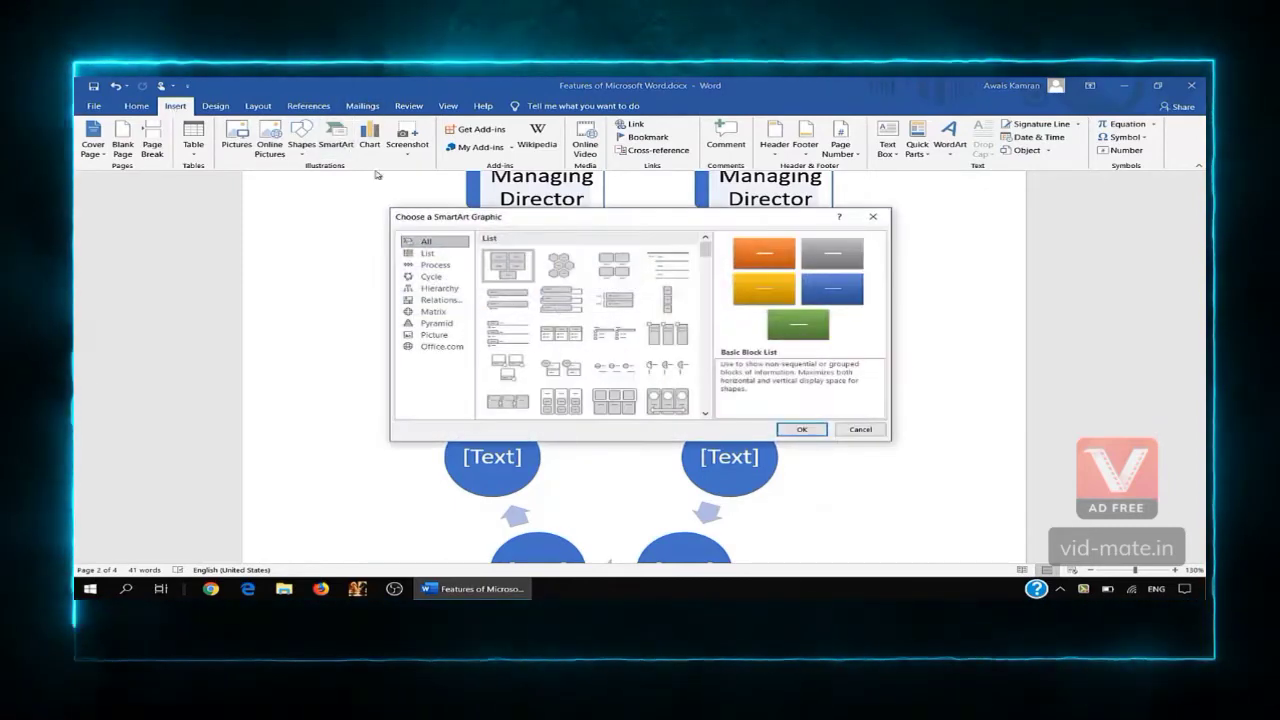
pyautogui.click(425, 279)
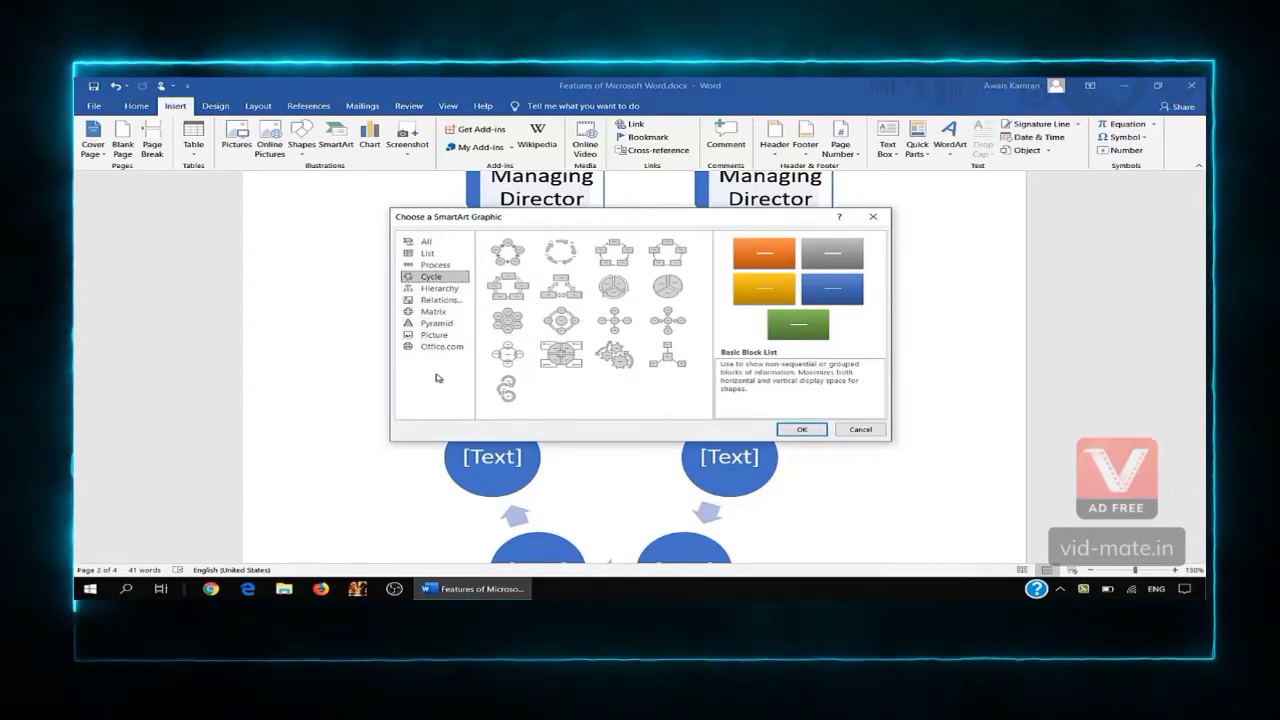
pyautogui.click(860, 429)
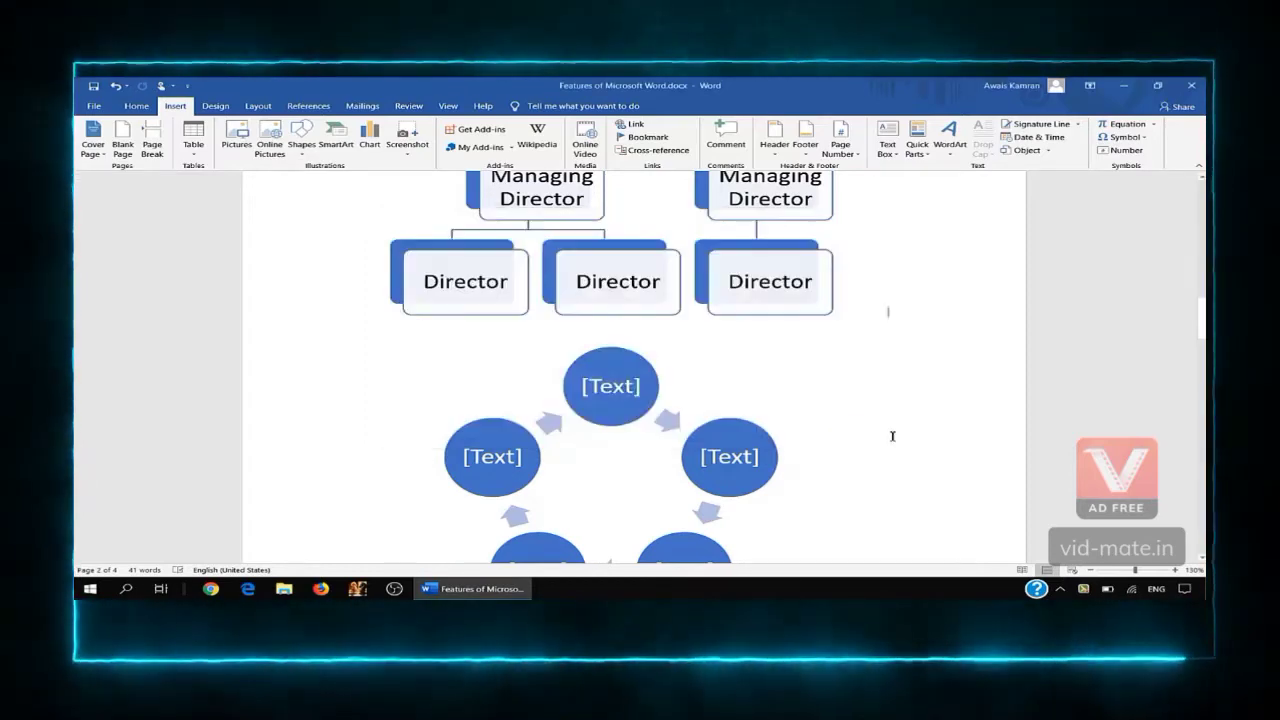
pyautogui.scroll(-1, 893, 436)
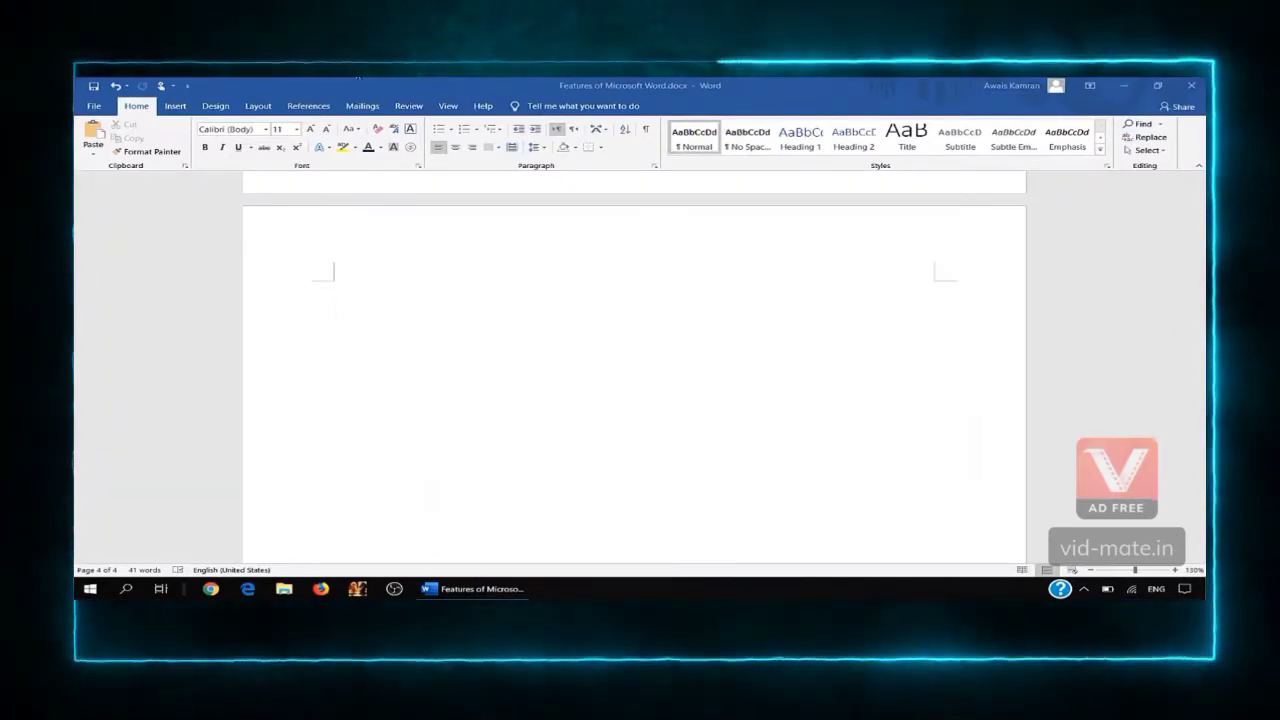
# Step: Draw a rectangle near the upper middle of the blank fourth page and place the text cursor below it
pyautogui.click(174, 107)
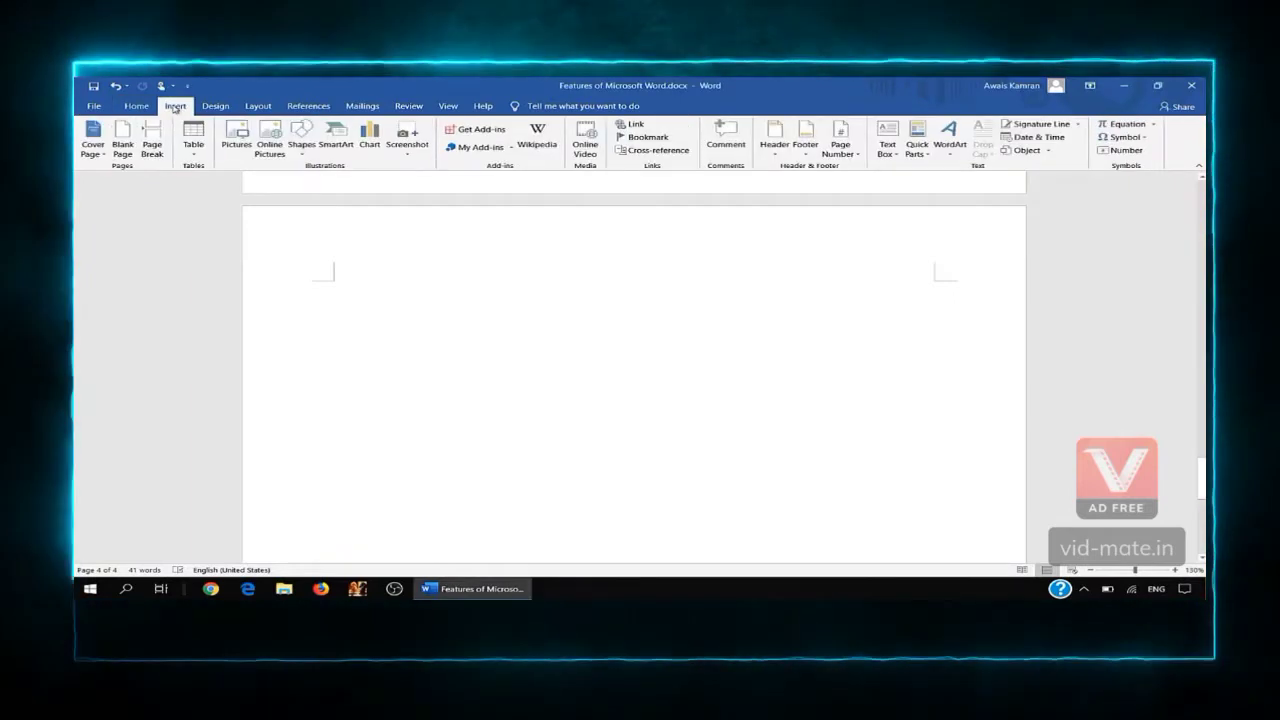
pyautogui.click(301, 140)
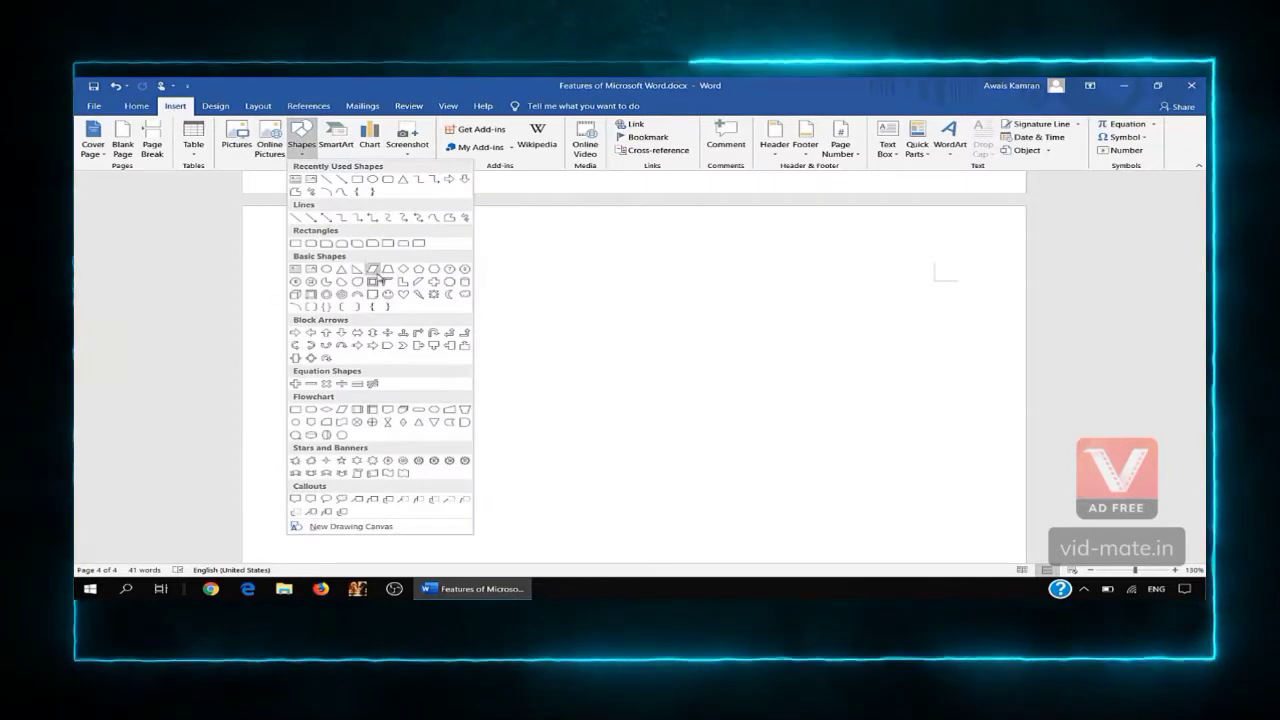
pyautogui.click(357, 179)
pyautogui.moveTo(598, 298); pyautogui.dragTo(728, 348)
pyautogui.click(755, 380)
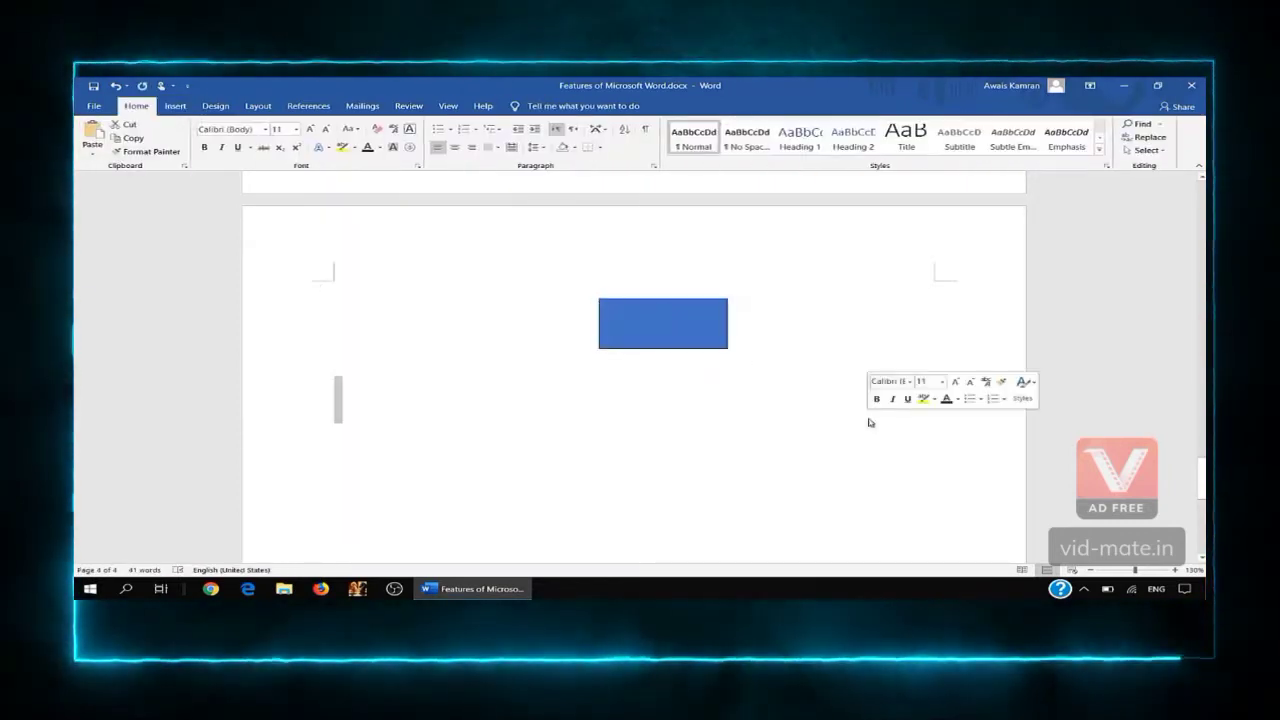
pyautogui.click(694, 434)
# Step: Draw a small freehand Scribble shape below the rectangle on the fourth page
pyautogui.click(176, 106)
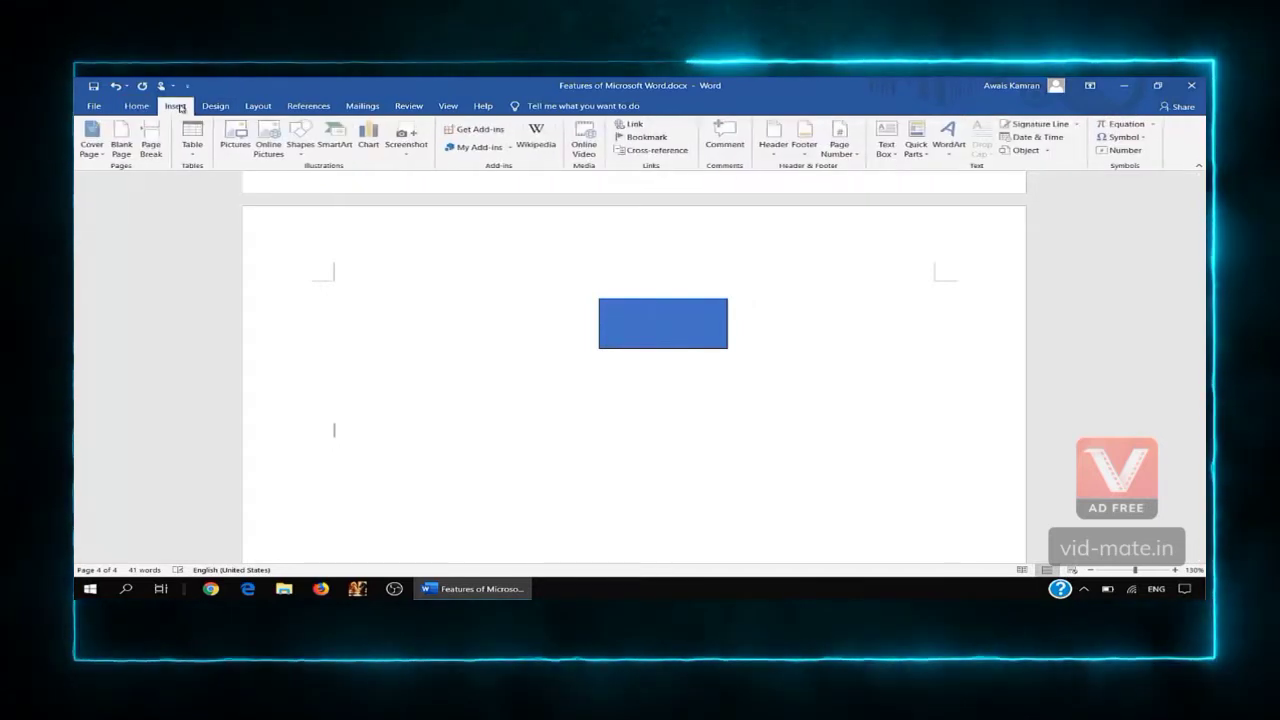
pyautogui.click(301, 142)
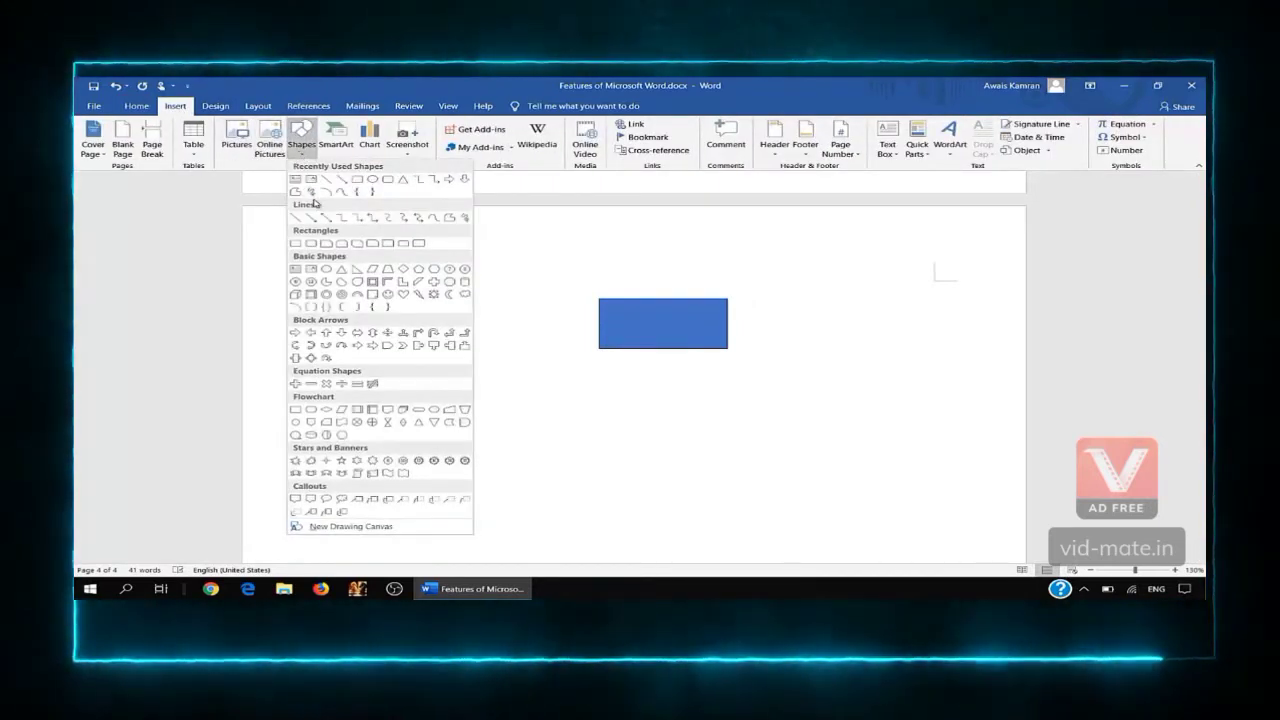
pyautogui.click(311, 192)
pyautogui.moveTo(497, 478)
pyautogui.mouseDown()
pyautogui.moveTo(491, 434)
pyautogui.moveTo(588, 443)
pyautogui.moveTo(717, 400)
pyautogui.moveTo(816, 444)
pyautogui.moveTo(540, 499)
pyautogui.mouseUp()
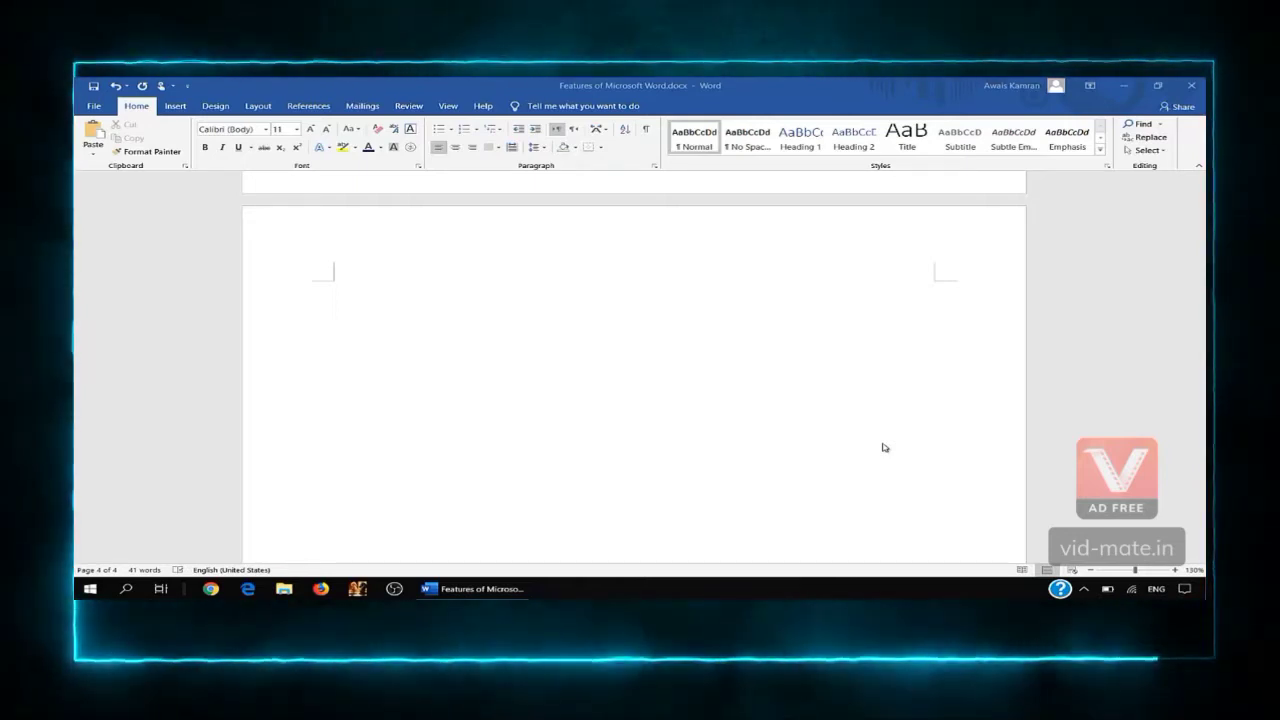
# Step: Search Bing's online pictures for "computer" for insertion on the fourth page
pyautogui.click(177, 105)
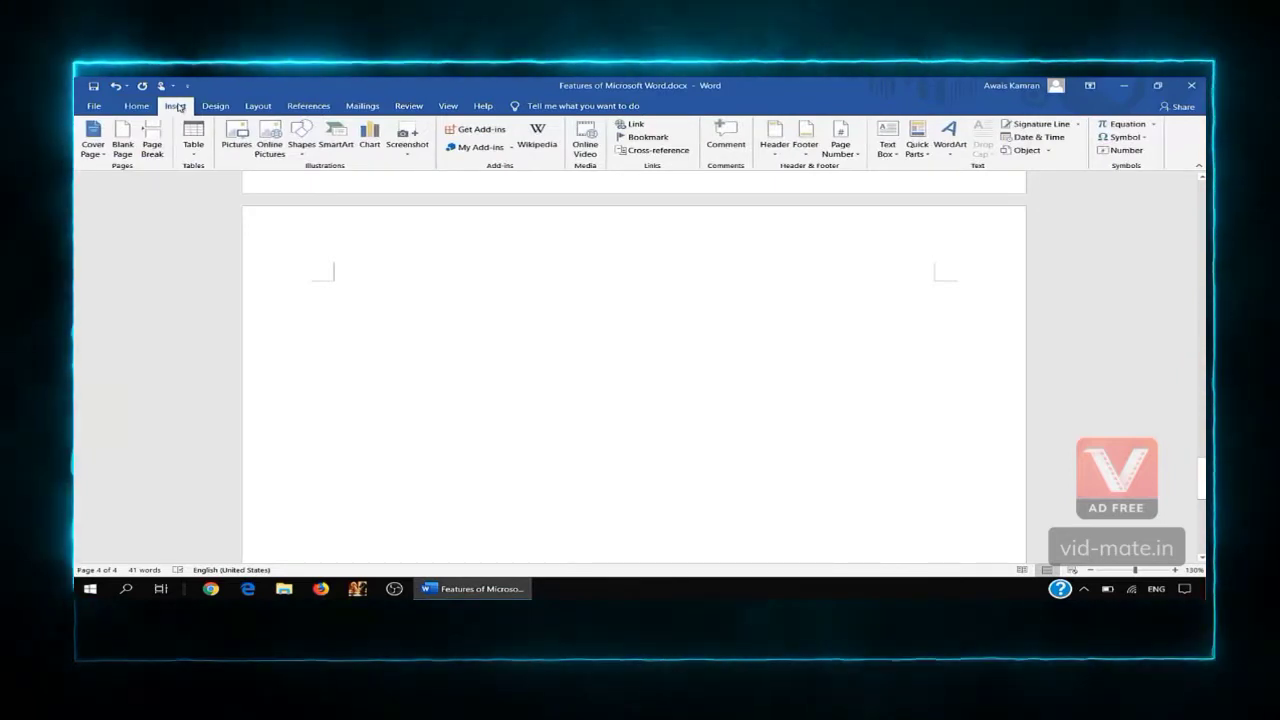
pyautogui.click(271, 141)
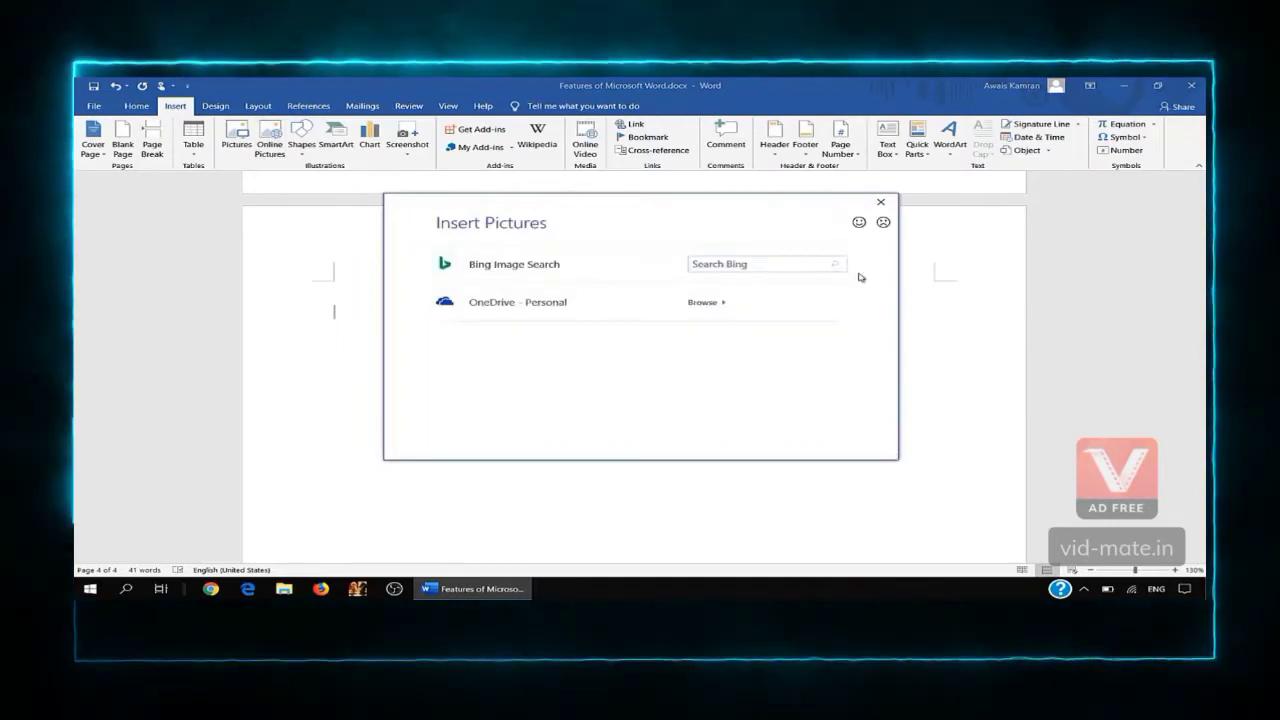
pyautogui.click(757, 266)
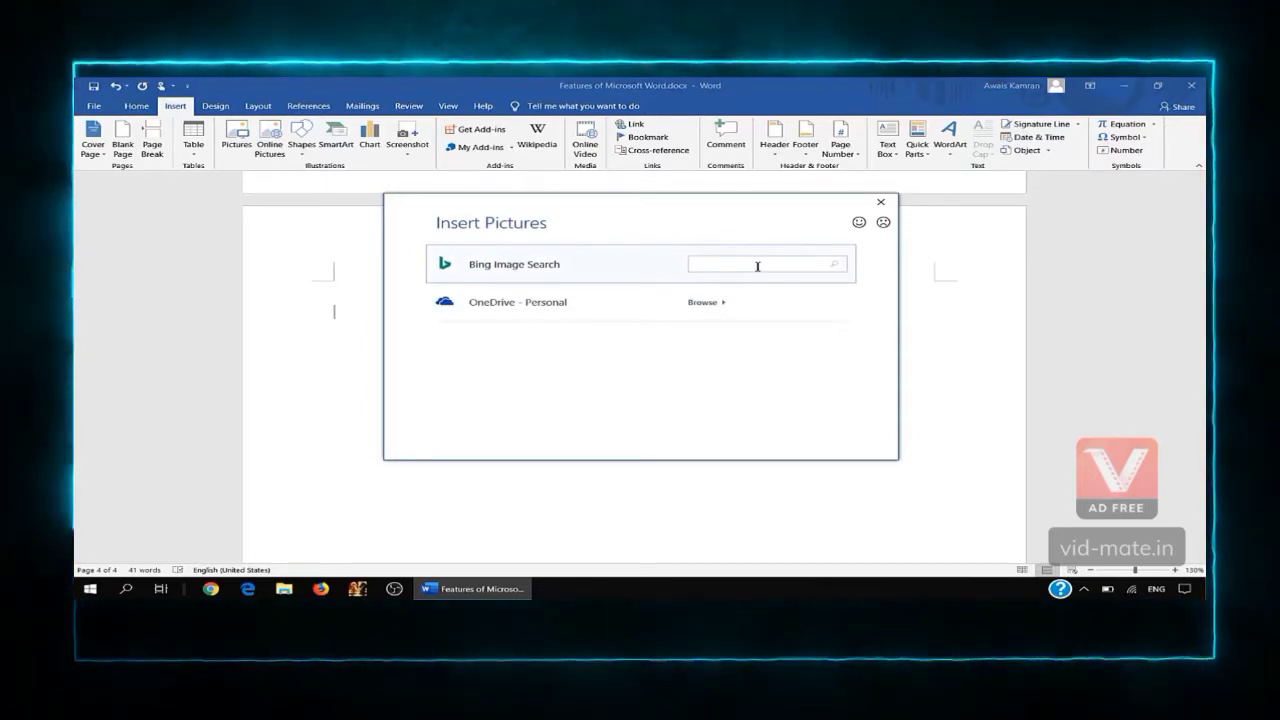
pyautogui.write('comput')
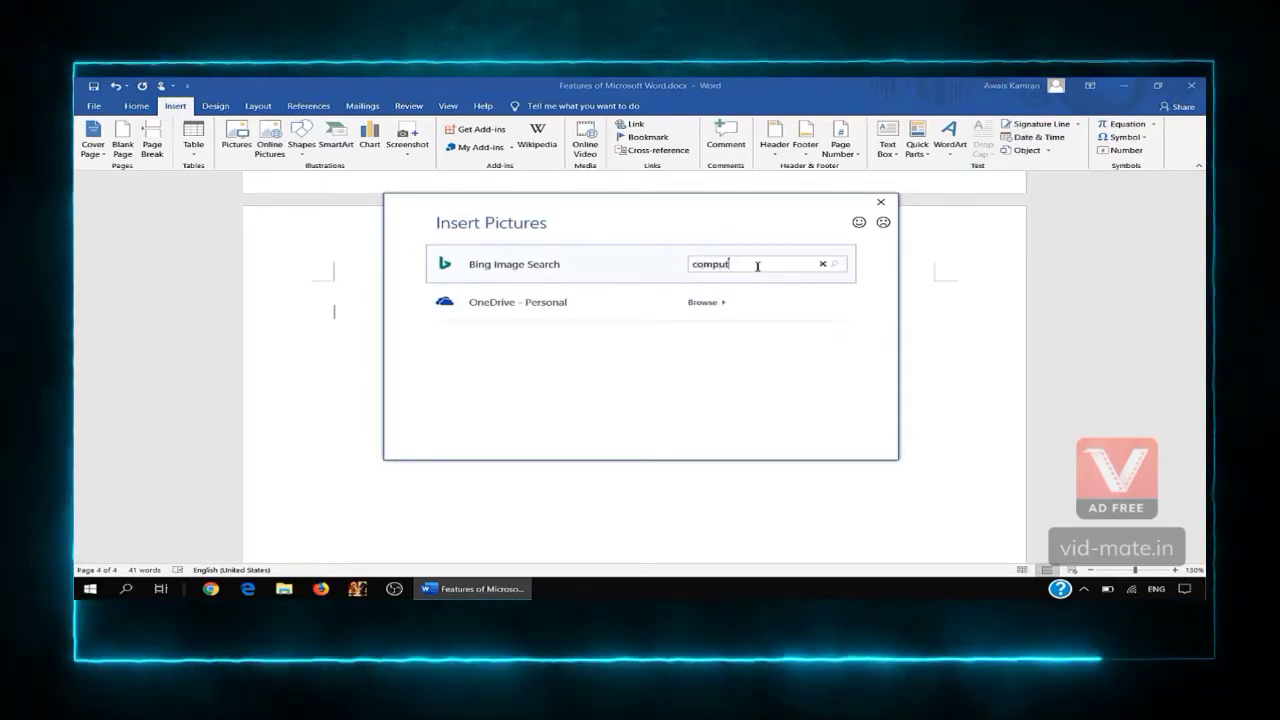
pyautogui.write('er')
pyautogui.press('Return')
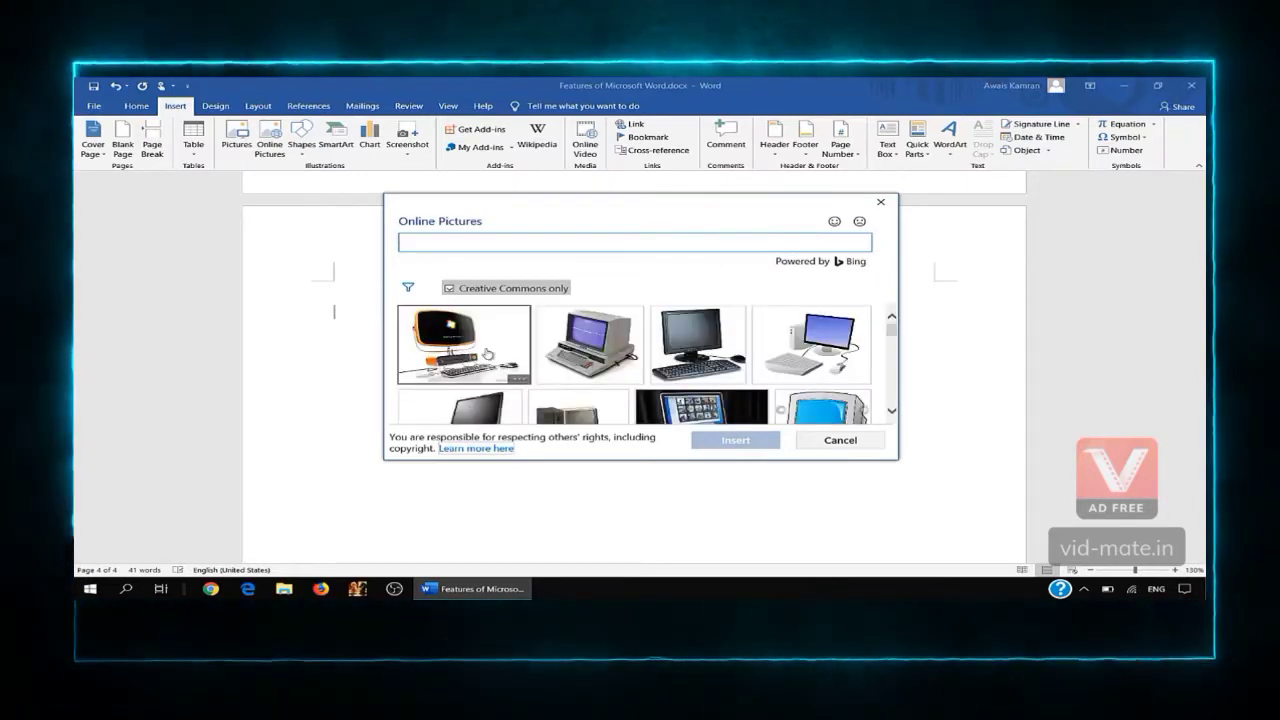
# Step: Insert the online picture of the orange computer into the page and place the text cursor below its caption
pyautogui.click(468, 355)
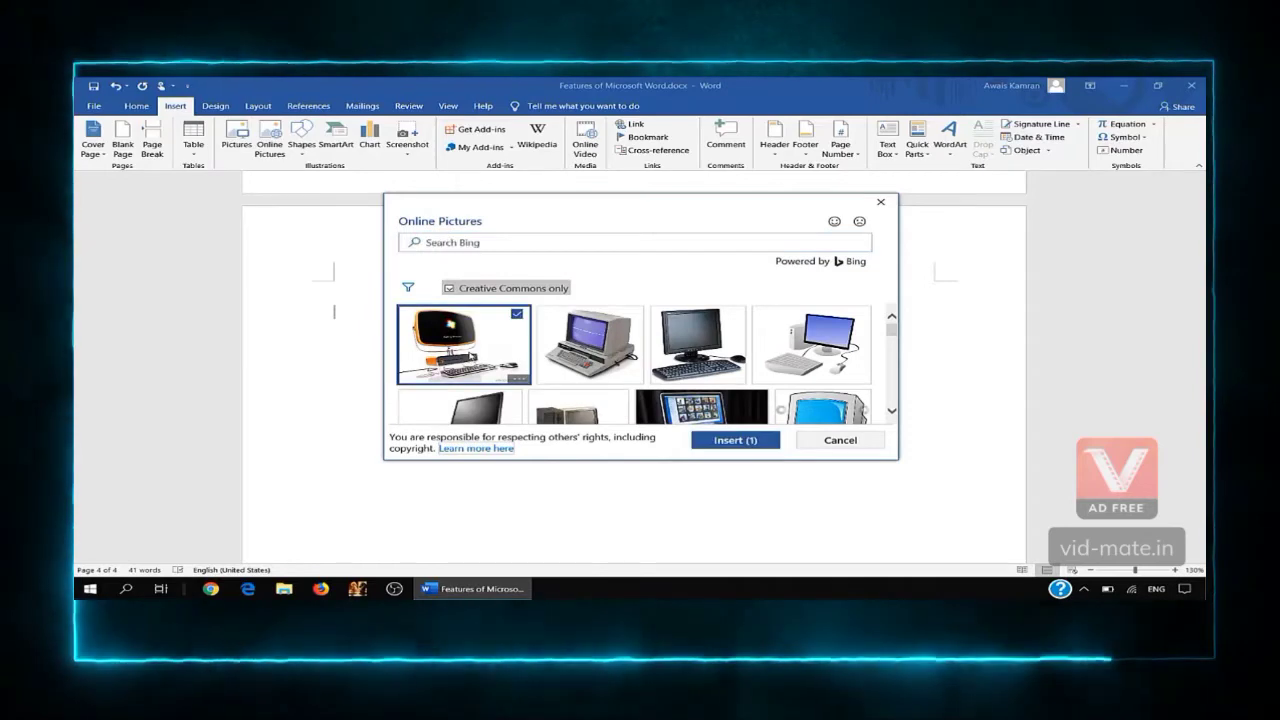
pyautogui.click(735, 440)
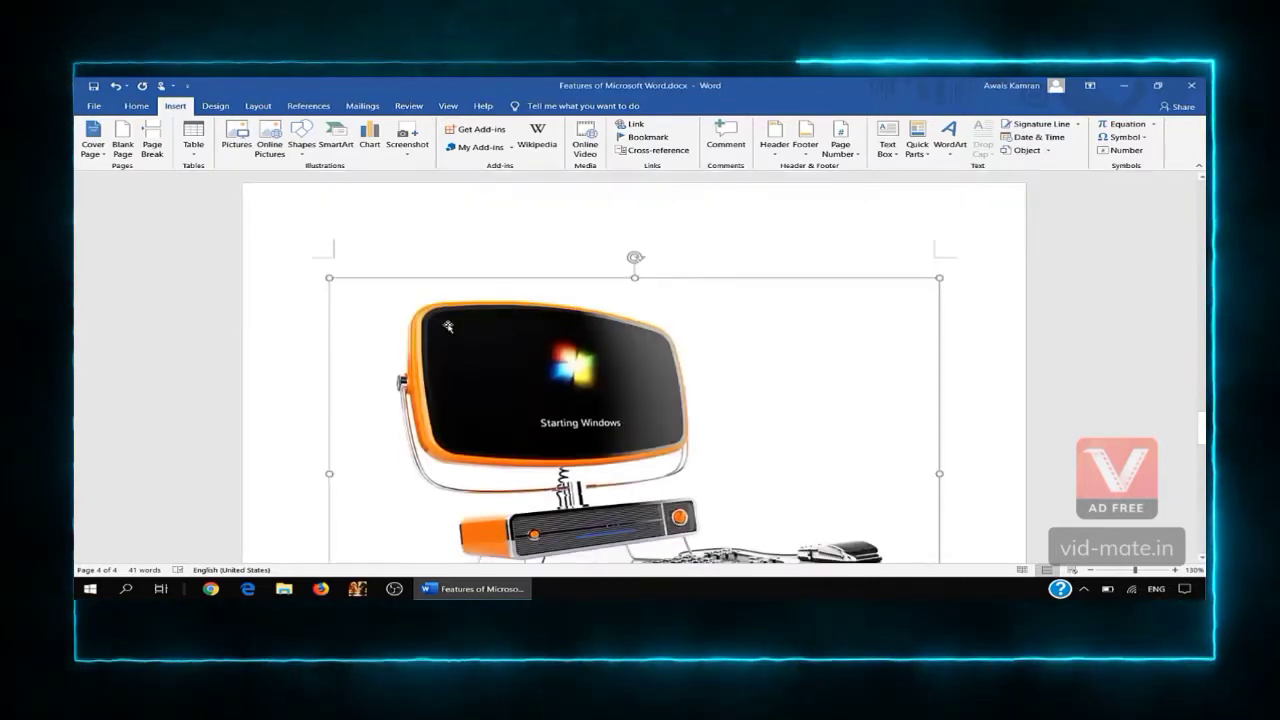
pyautogui.click(994, 419)
pyautogui.scroll(-4, 991, 423)
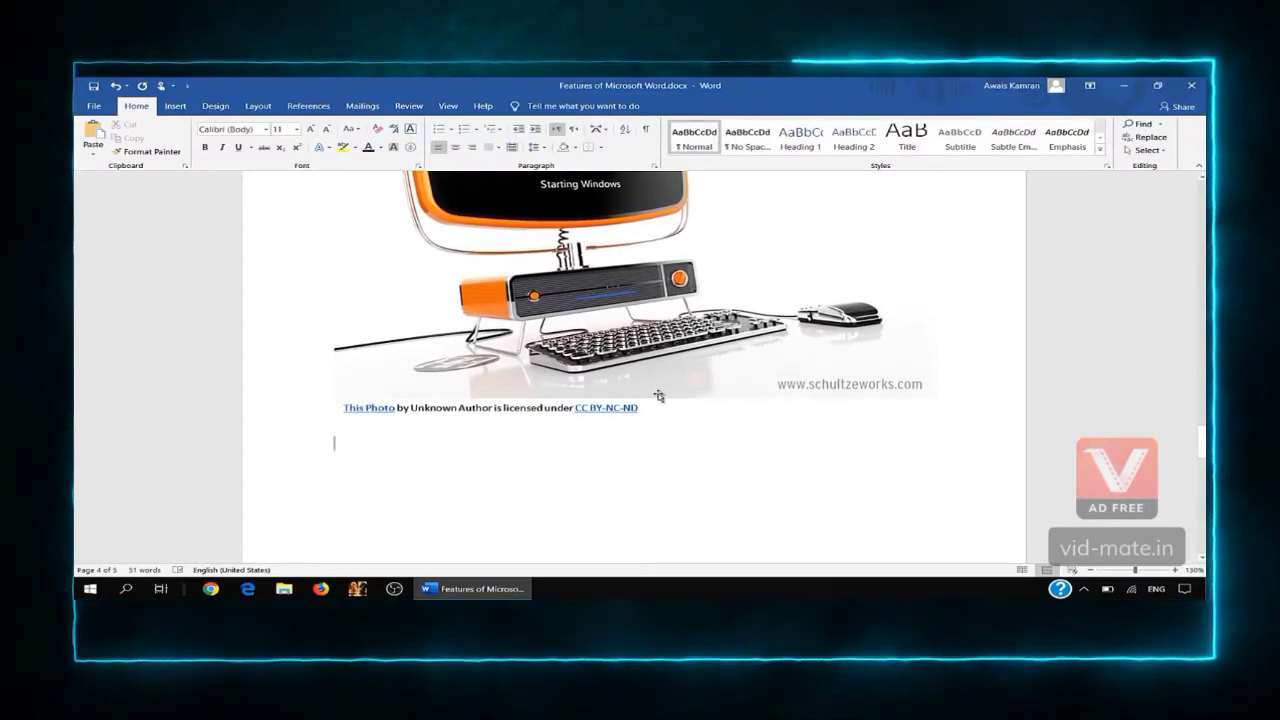
# Step: Search YouTube for "History of Computer" to find an online video for the page
pyautogui.click(177, 106)
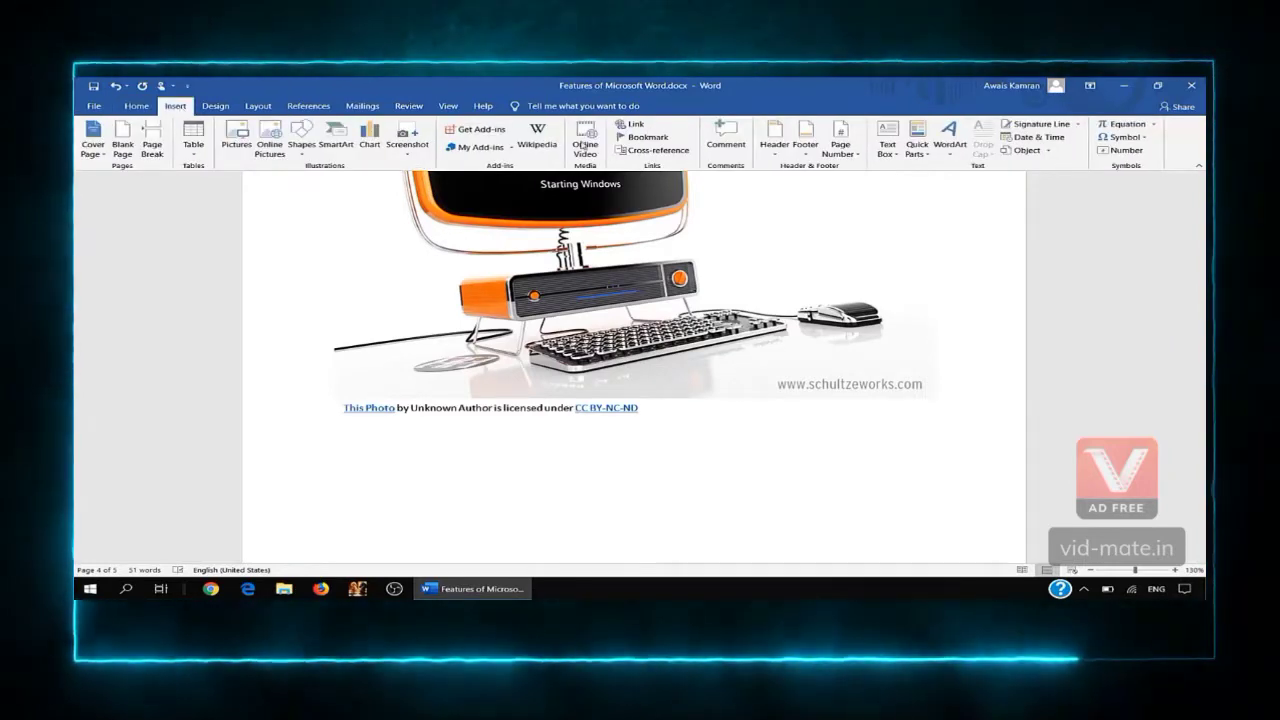
pyautogui.click(580, 142)
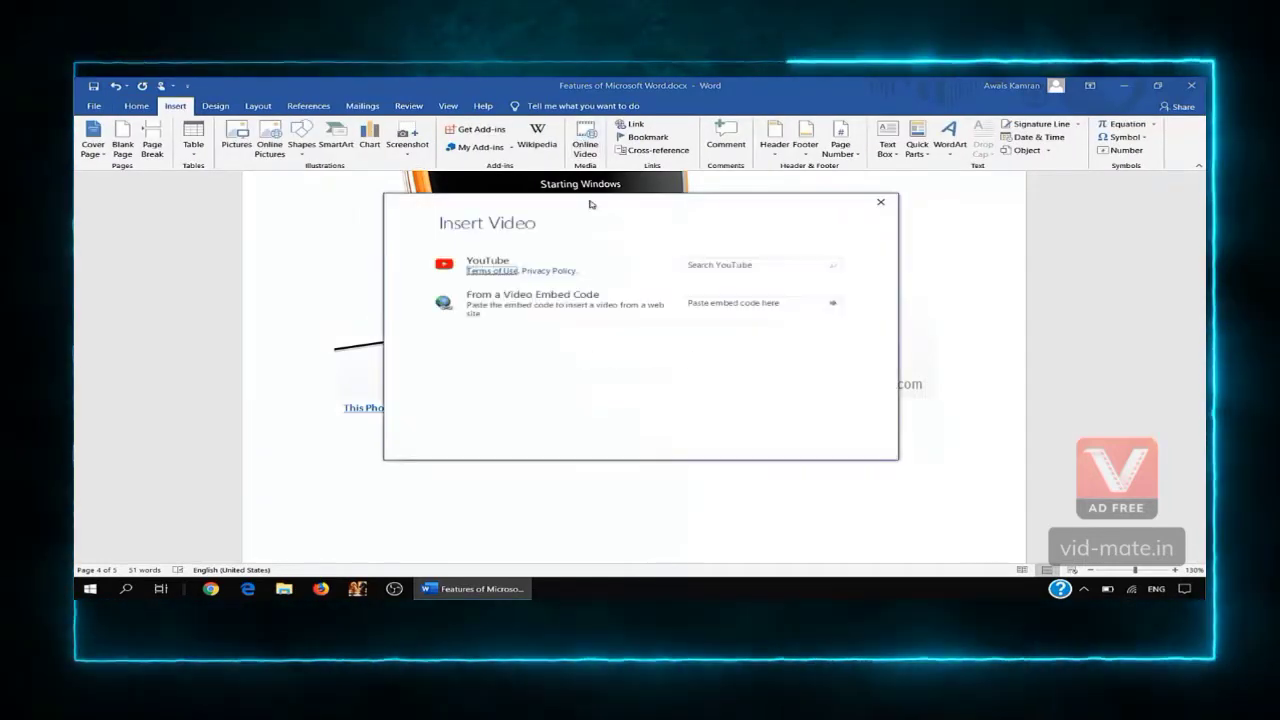
pyautogui.click(762, 263)
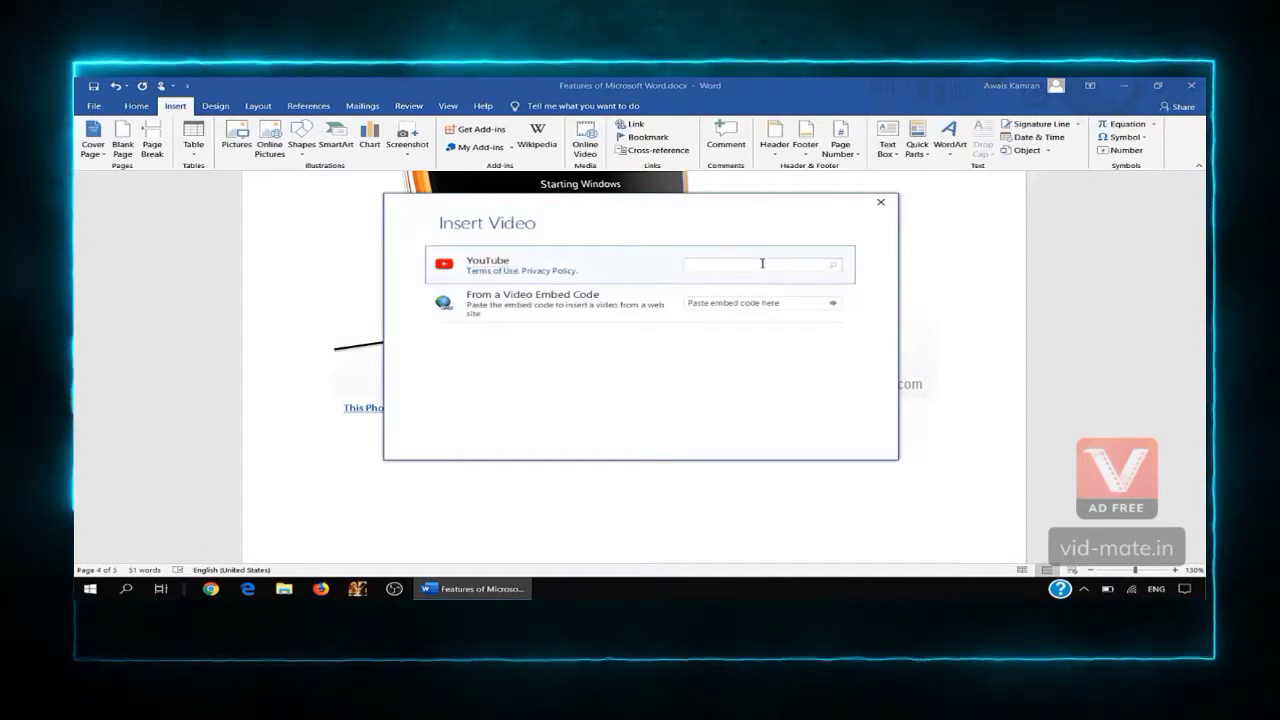
pyautogui.write('Hi')
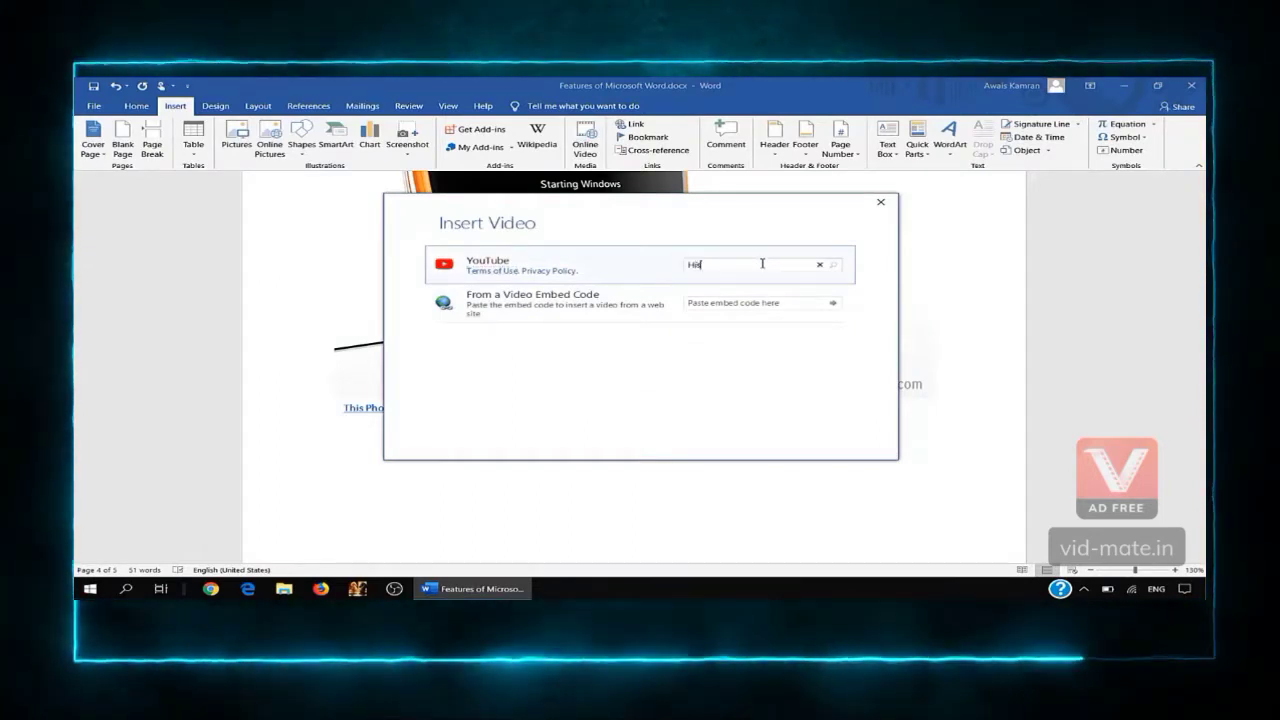
pyautogui.write('story of Comp')
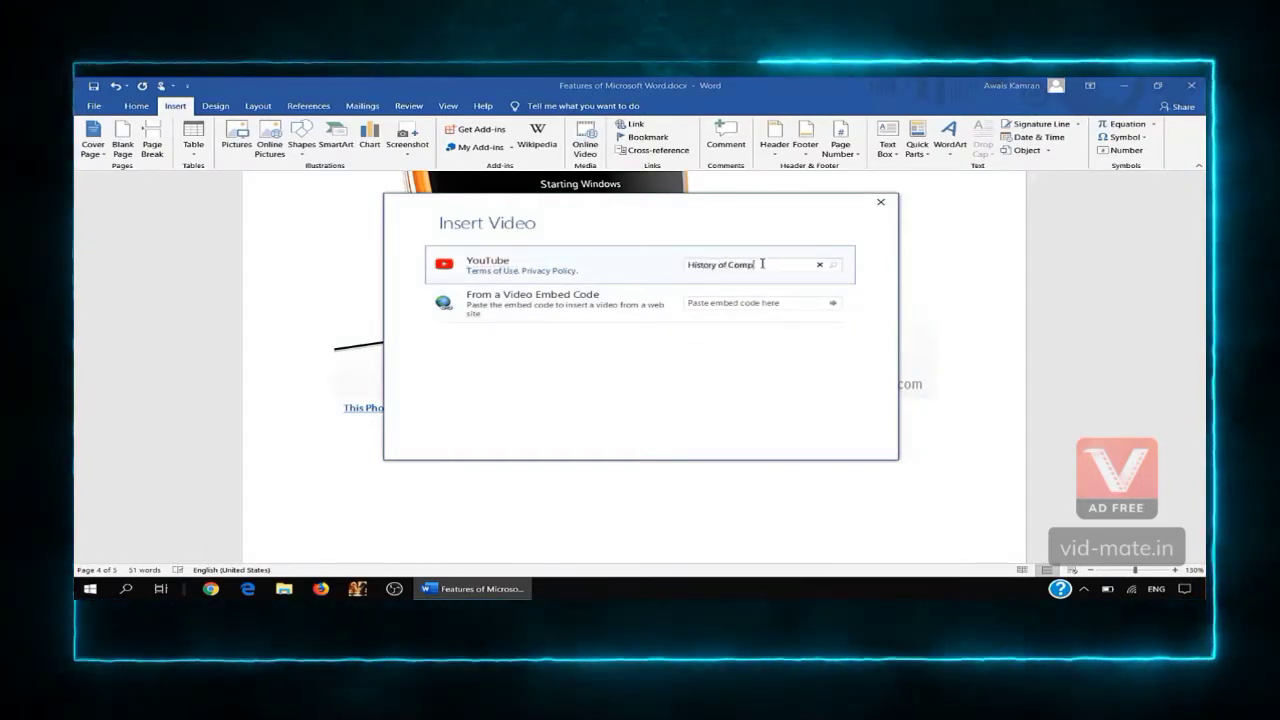
pyautogui.write('uter')
pyautogui.press('Return')
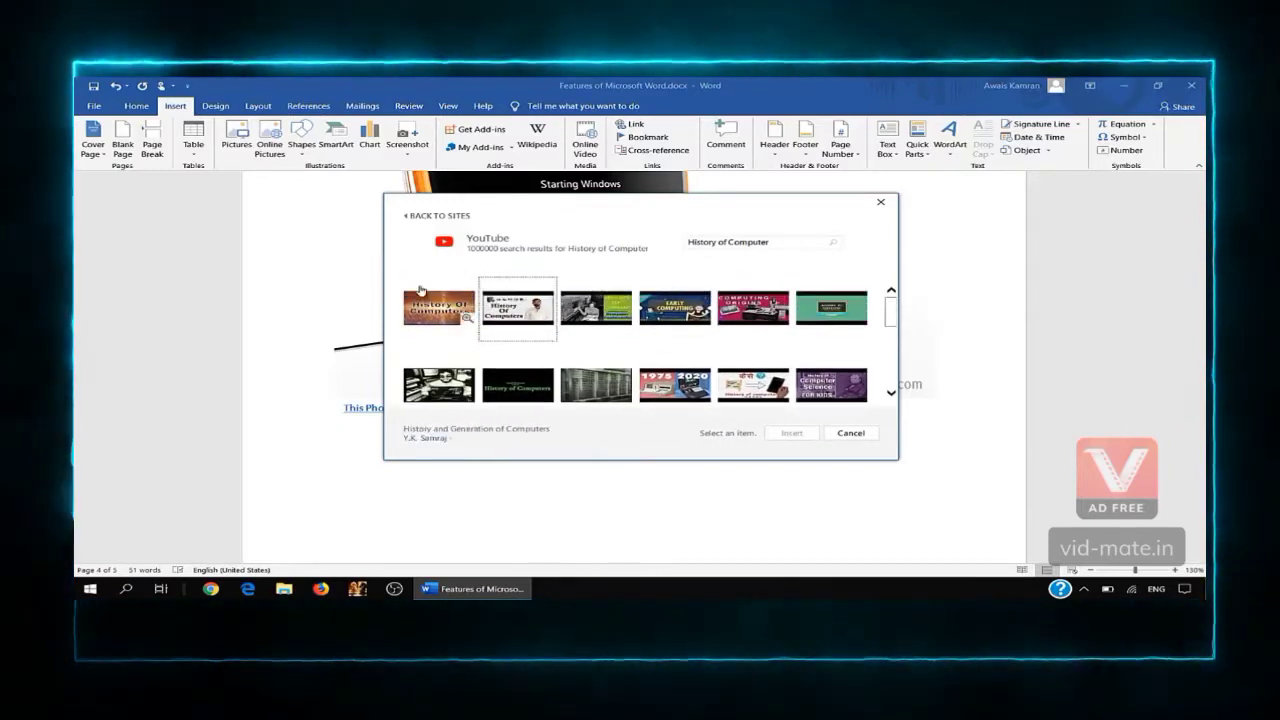
# Step: Insert the YouTube video "History and Generation of Computers" below the computer picture
pyautogui.click(462, 314)
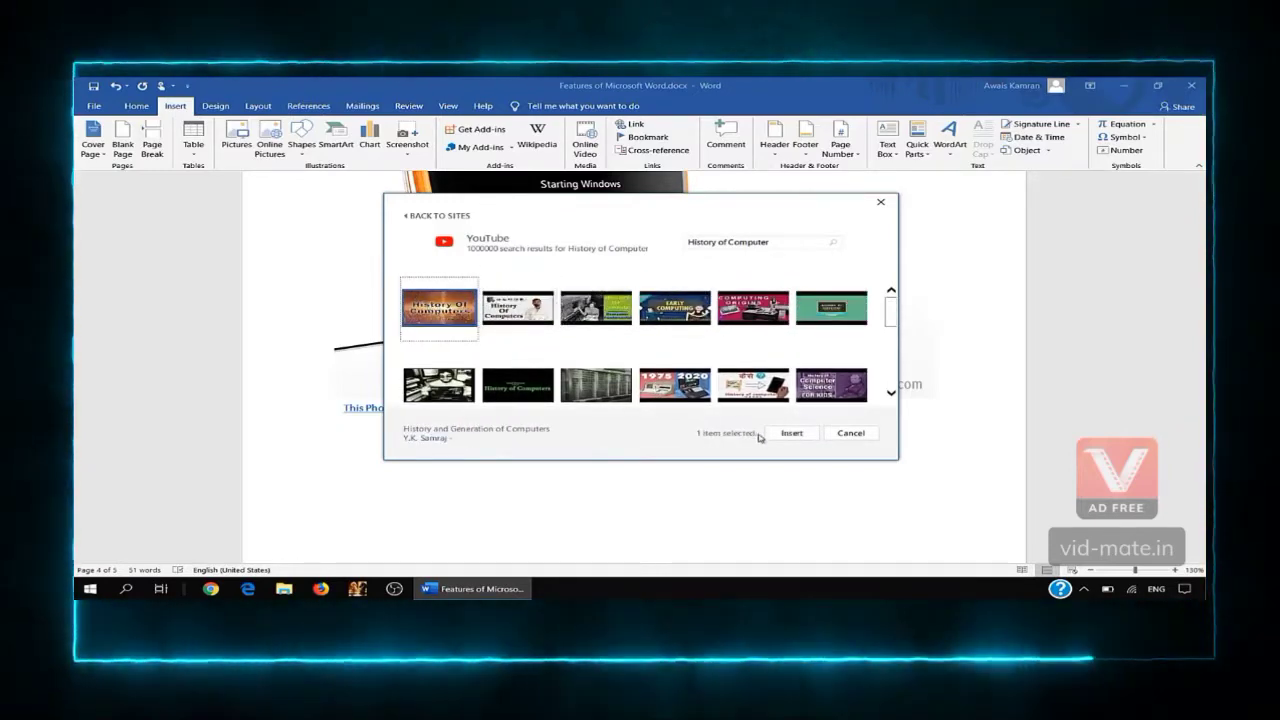
pyautogui.click(791, 433)
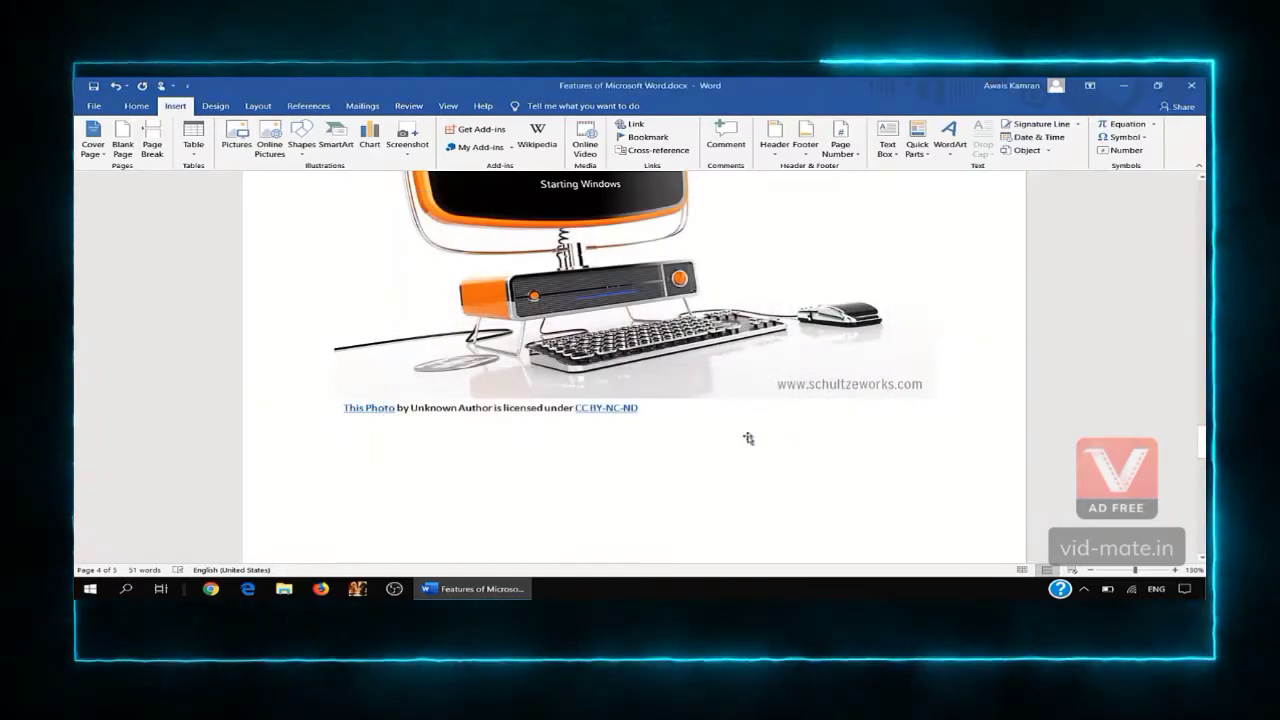
pyautogui.scroll(-2, 678, 433)
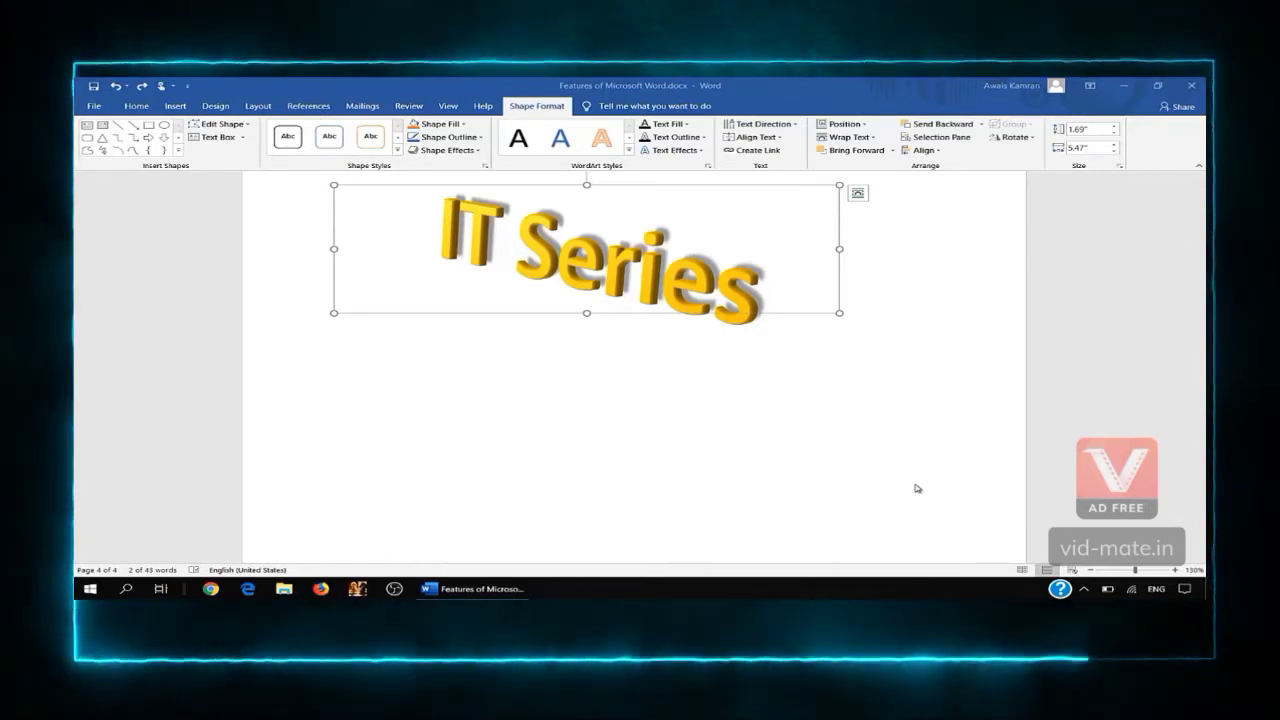
# Step: Examine the Shadow, Bevel and 3-D Rotation shape effects for the "IT Series" WordArt without applying any
pyautogui.click(481, 151)
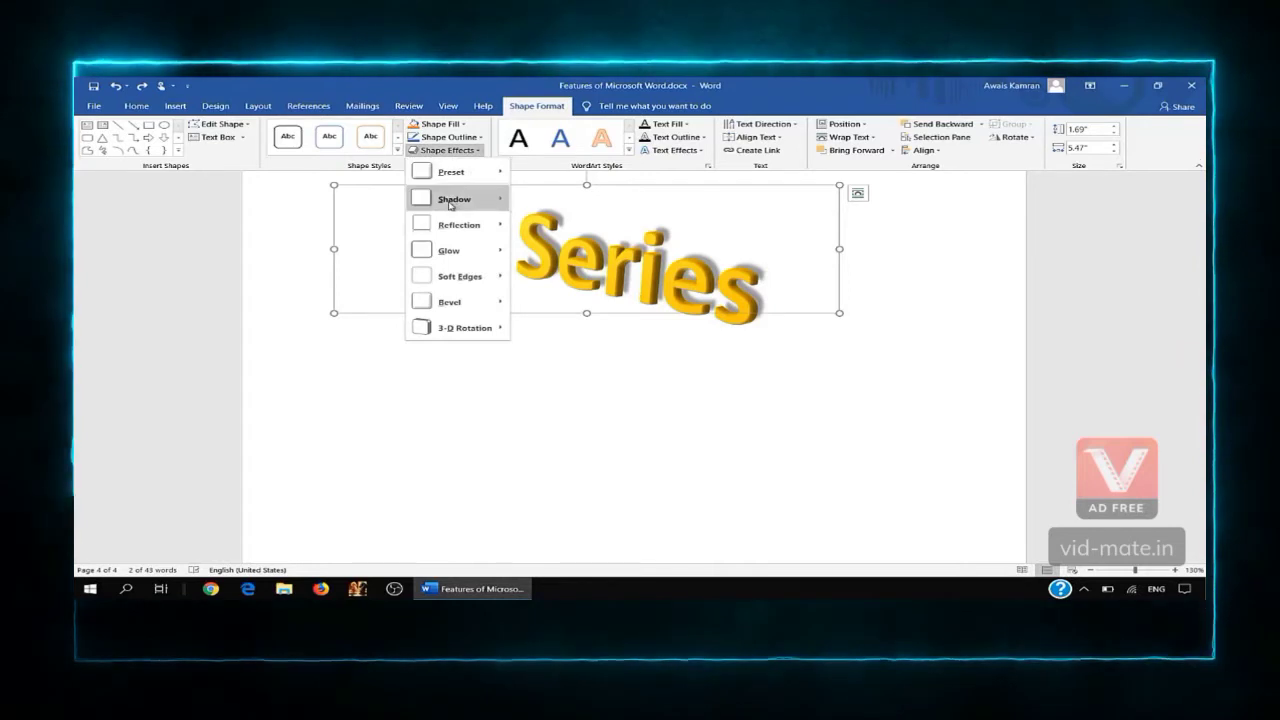
pyautogui.moveTo(462, 203)
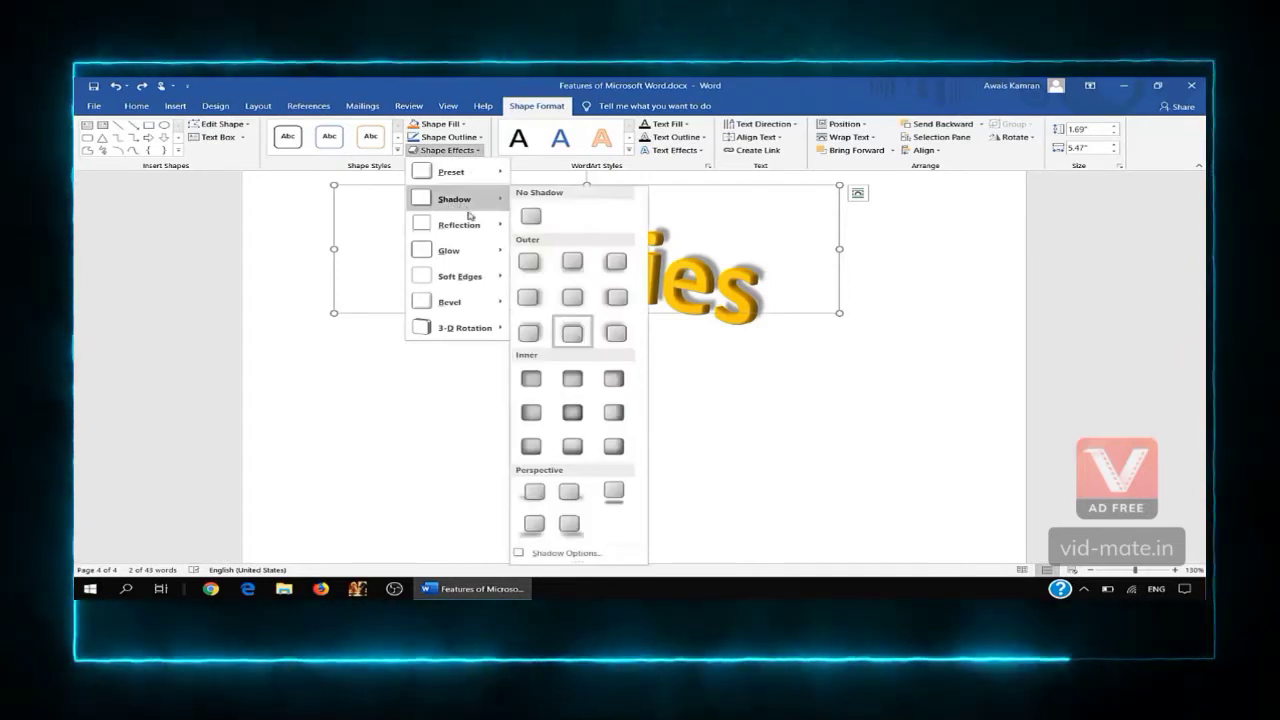
pyautogui.moveTo(471, 226)
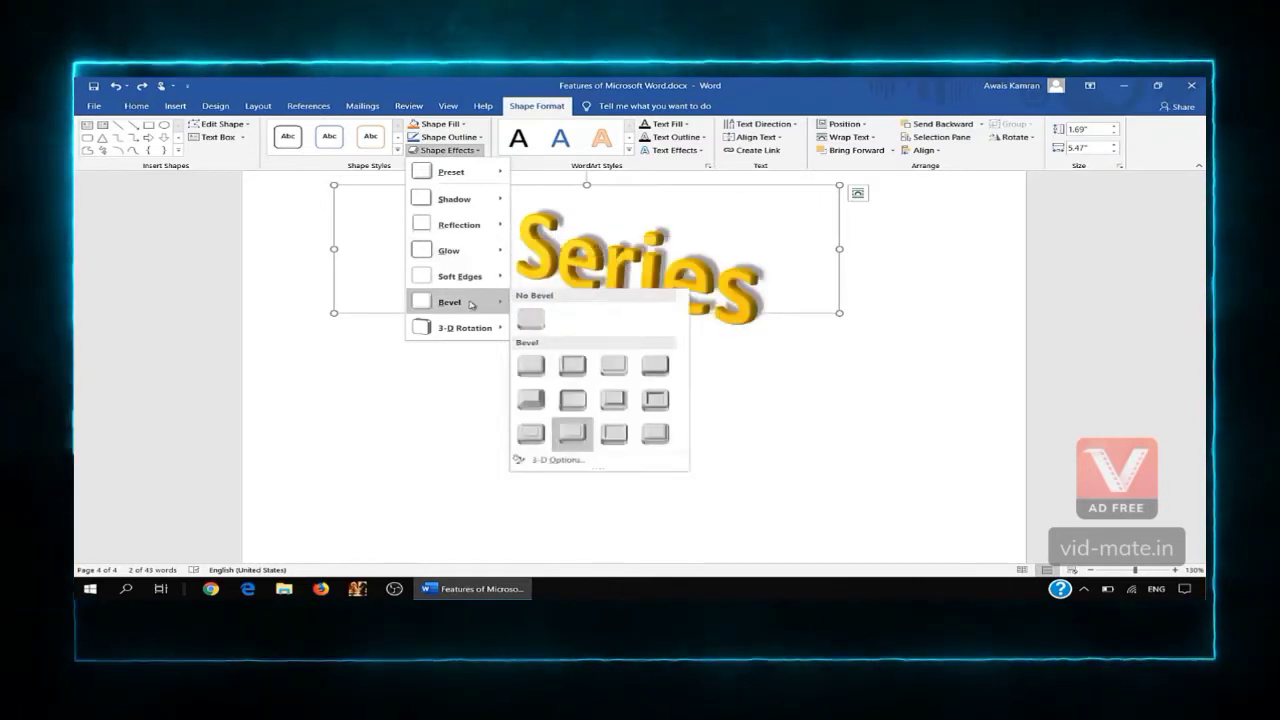
pyautogui.moveTo(475, 330)
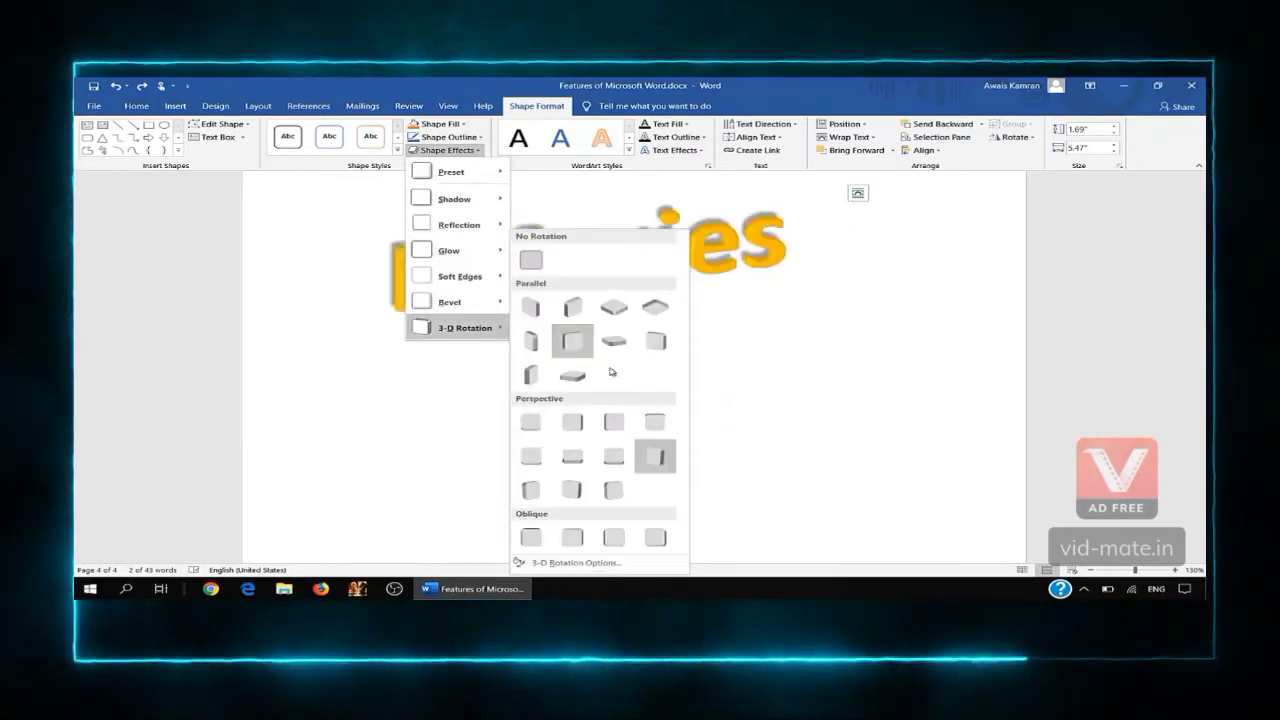
pyautogui.click(818, 431)
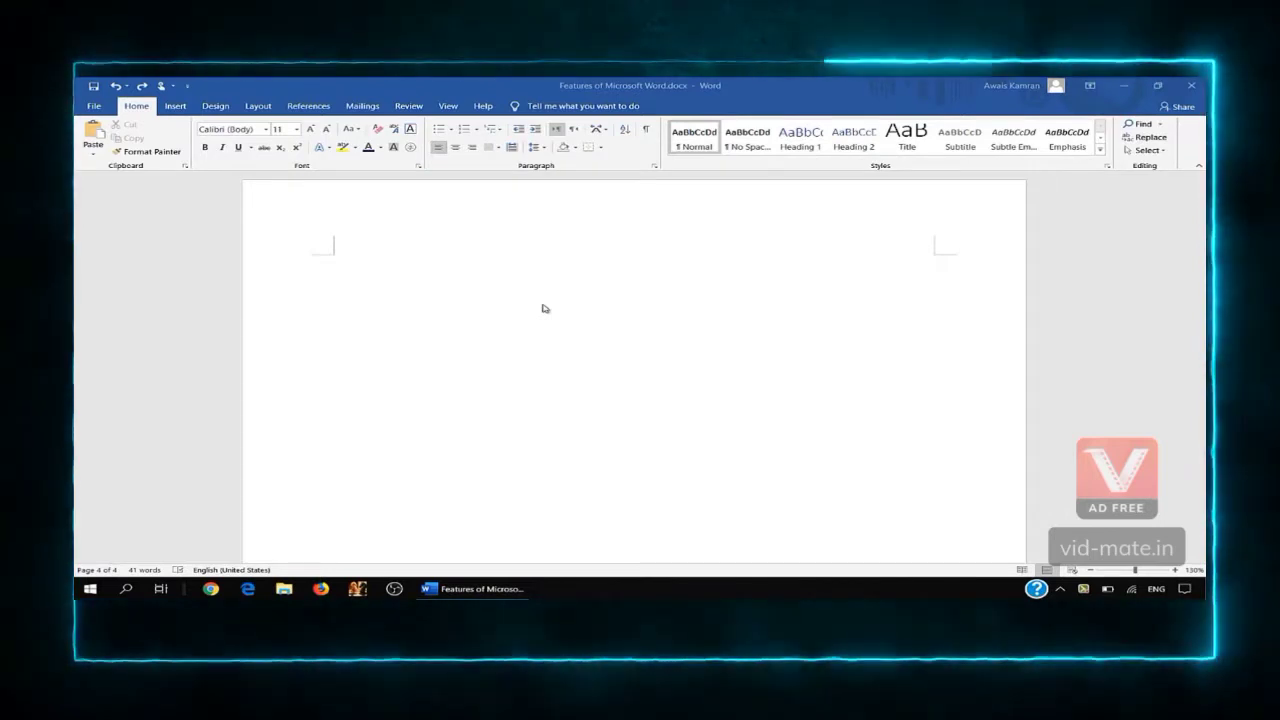
# Step: Insert a new equation on the blank fourth page
pyautogui.click(175, 106)
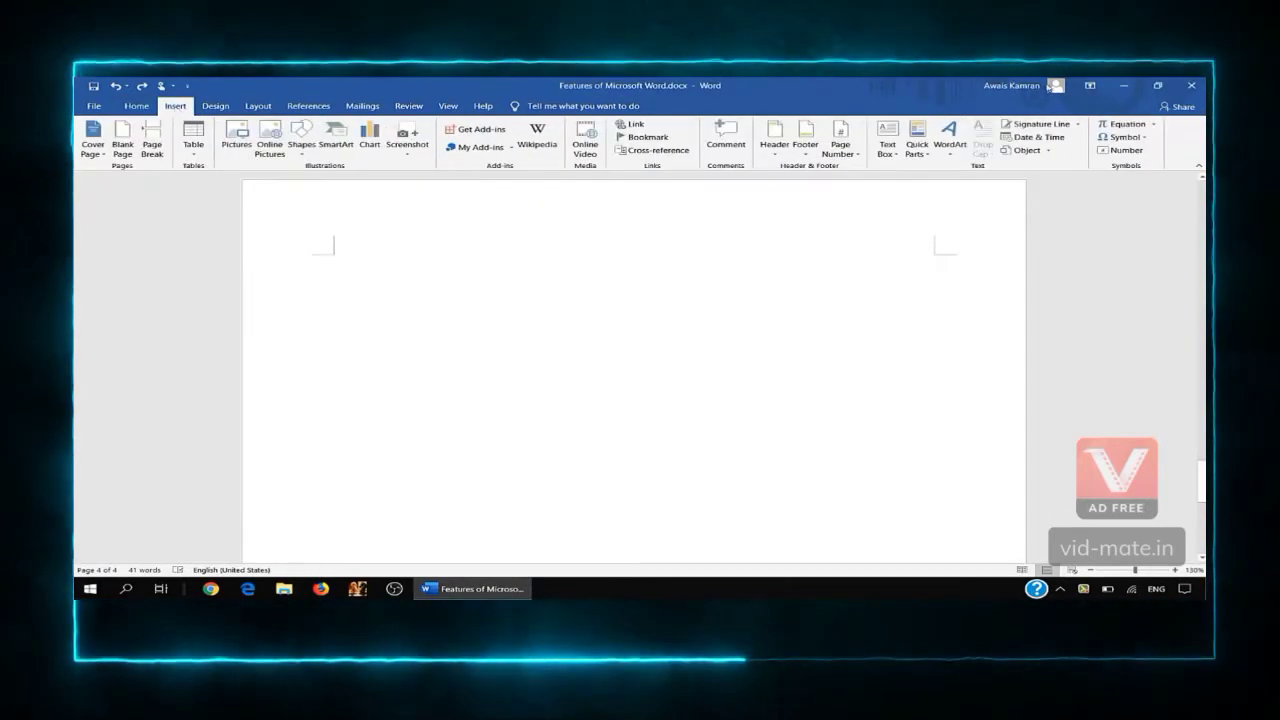
pyautogui.click(1120, 124)
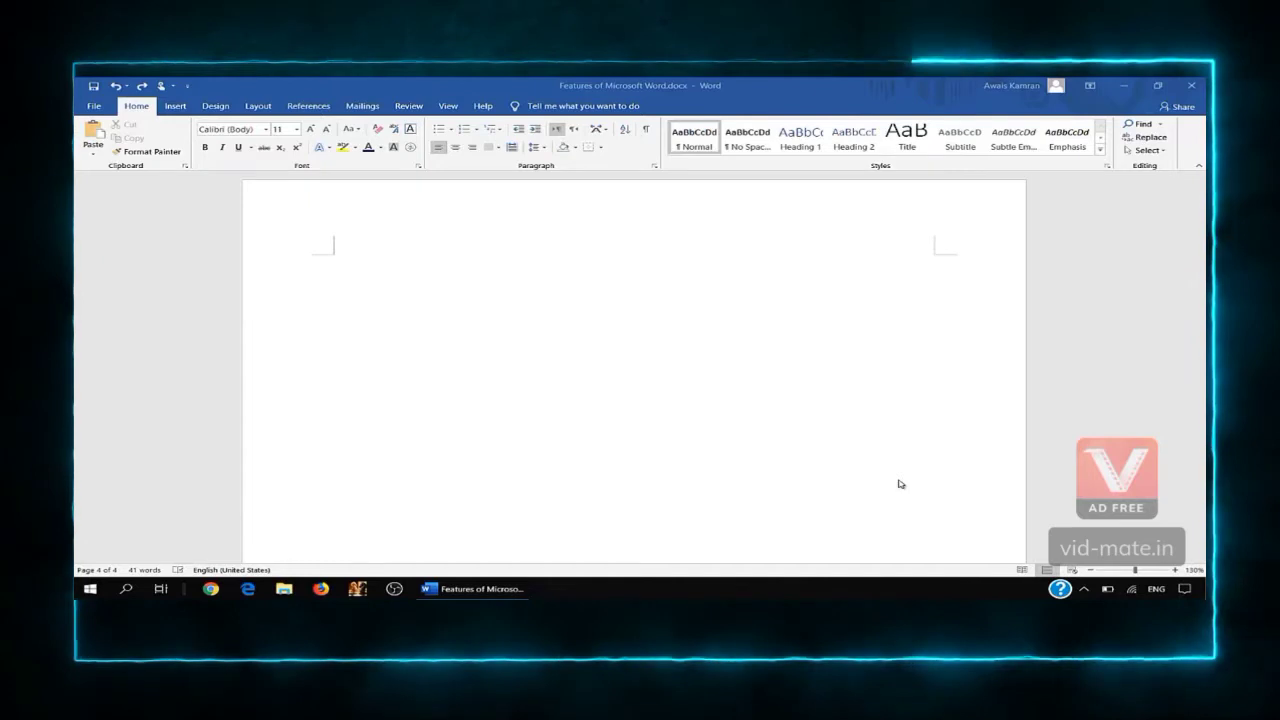
# Step: Handwrite (a + b)² as an ink equation and insert it on the blank page
pyautogui.click(172, 106)
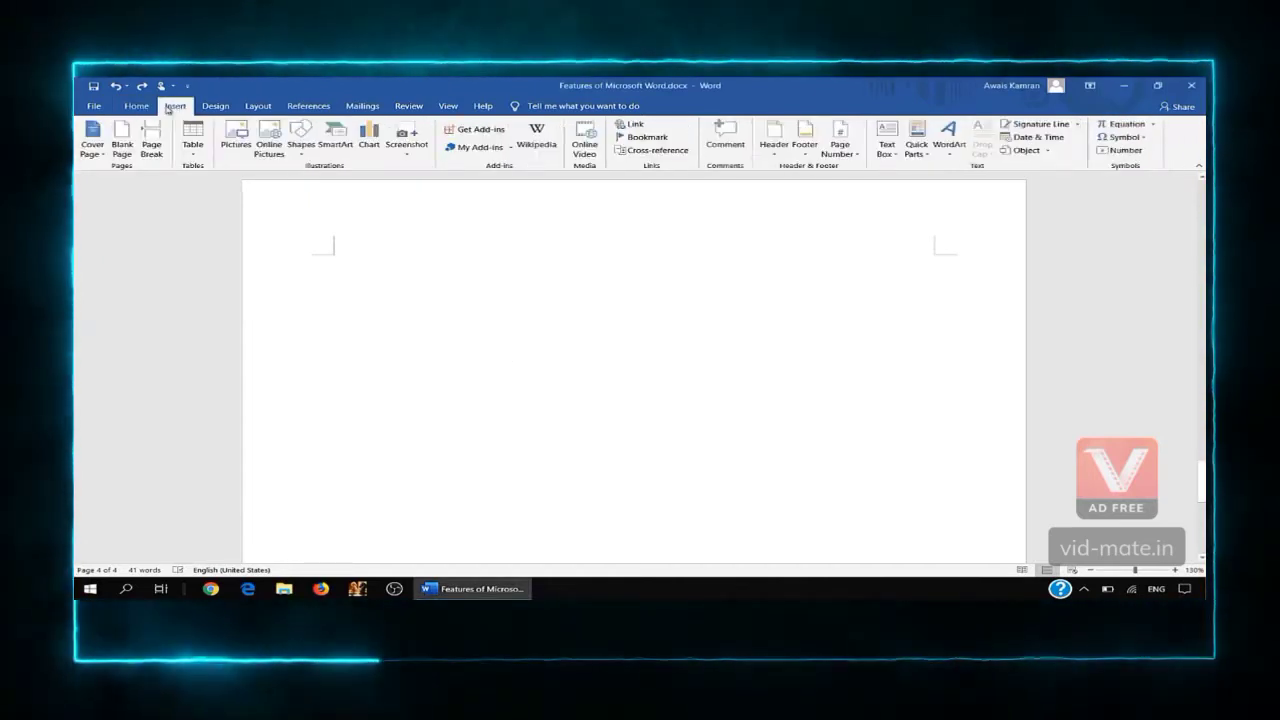
pyautogui.click(1155, 124)
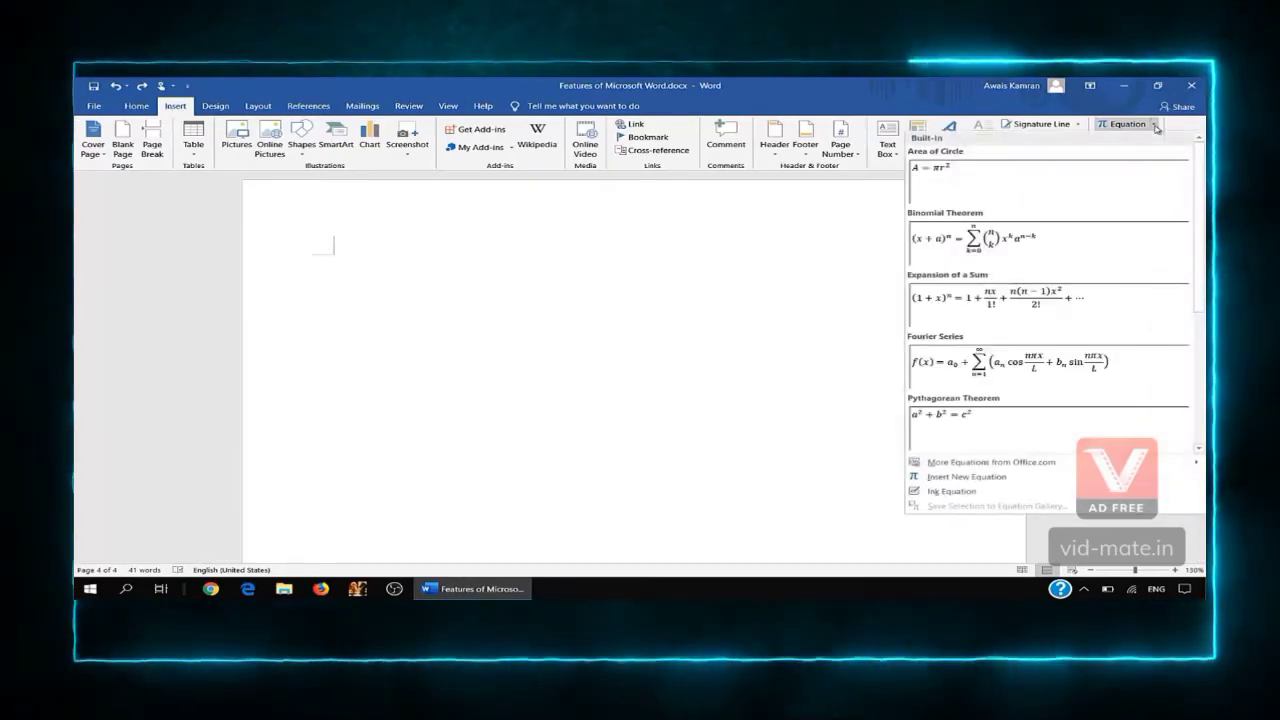
pyautogui.click(1155, 124)
pyautogui.click(1155, 124)
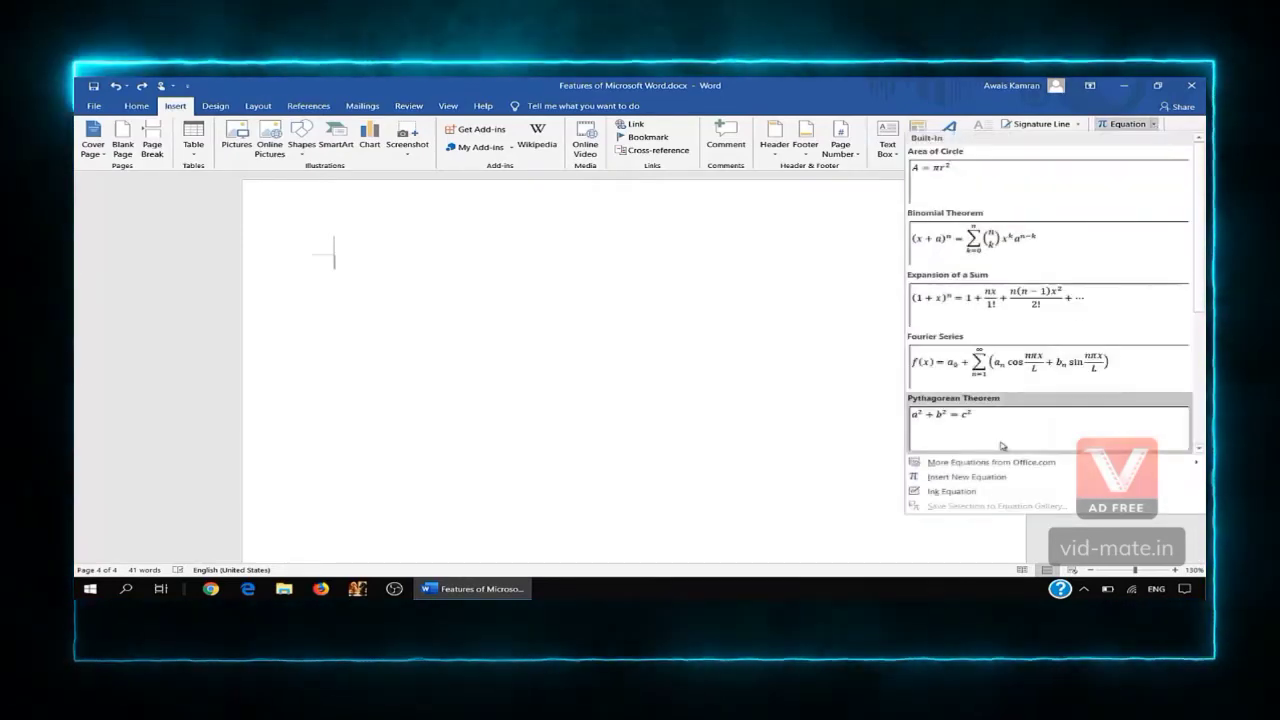
pyautogui.click(984, 493)
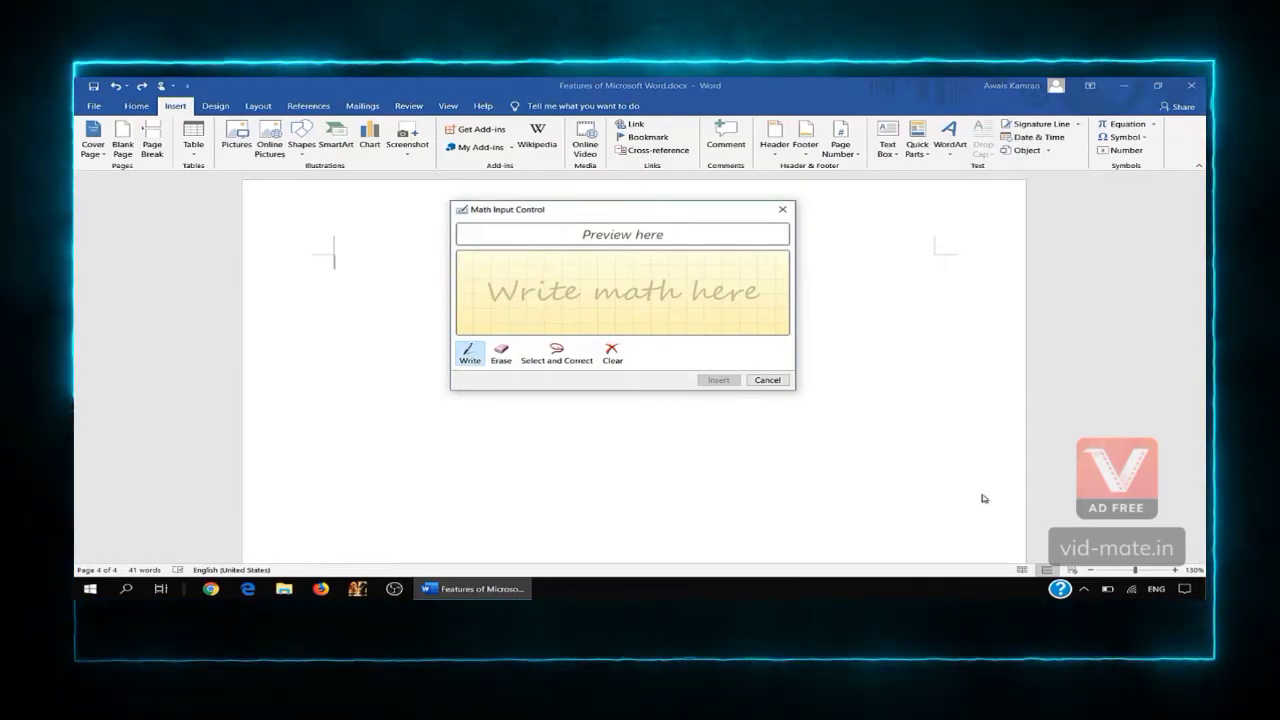
pyautogui.moveTo(563, 283)
pyautogui.mouseDown()
pyautogui.moveTo(564, 296)
pyautogui.moveTo(620, 312)
pyautogui.moveTo(628, 292)
pyautogui.moveTo(668, 327)
pyautogui.mouseUp()
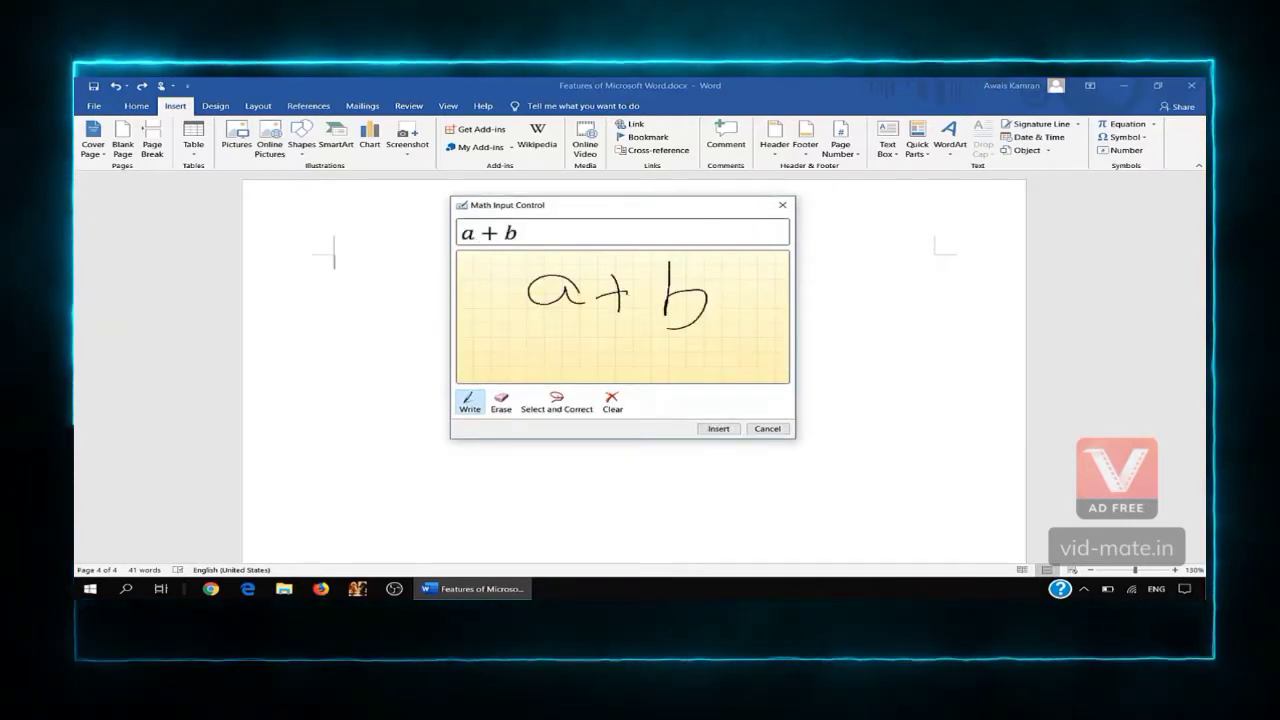
pyautogui.moveTo(514, 254)
pyautogui.mouseDown()
pyautogui.moveTo(503, 272)
pyautogui.moveTo(571, 363)
pyautogui.mouseUp()
pyautogui.moveTo(724, 260)
pyautogui.mouseDown()
pyautogui.moveTo(752, 312)
pyautogui.moveTo(706, 390)
pyautogui.mouseUp()
pyautogui.moveTo(746, 246)
pyautogui.mouseDown()
pyautogui.moveTo(756, 272)
pyautogui.moveTo(814, 266)
pyautogui.mouseUp()
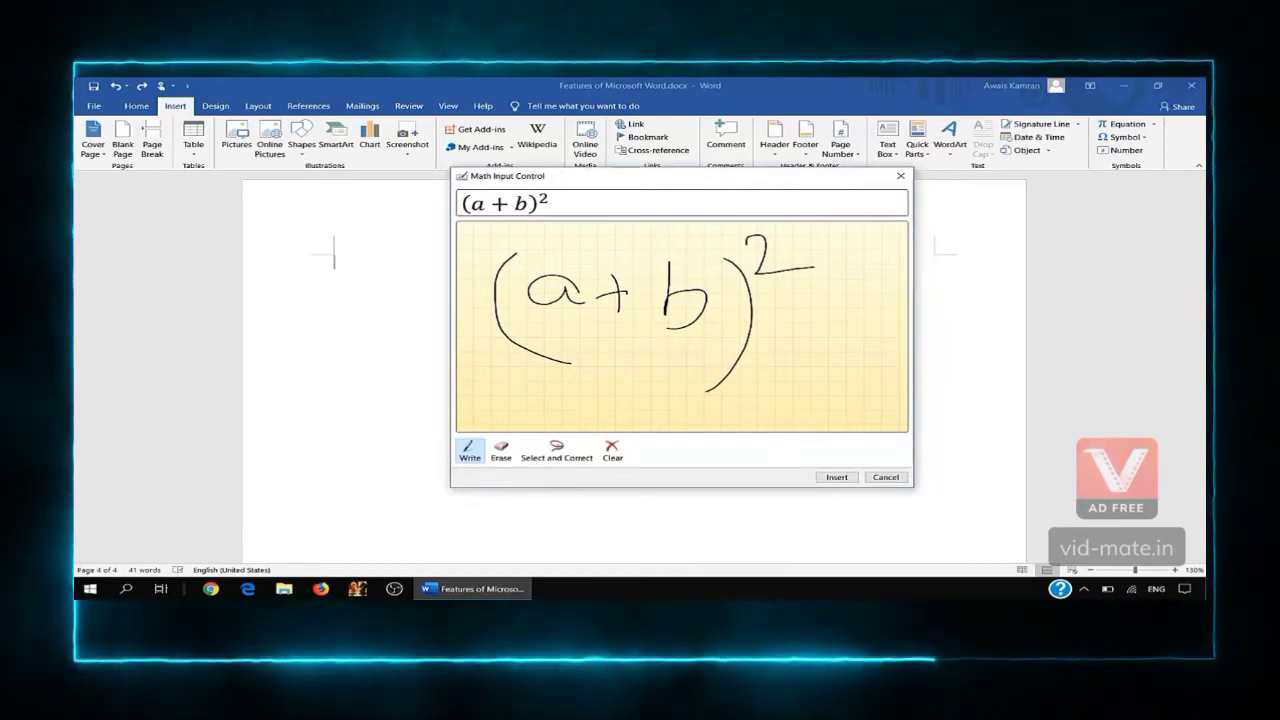
pyautogui.click(835, 476)
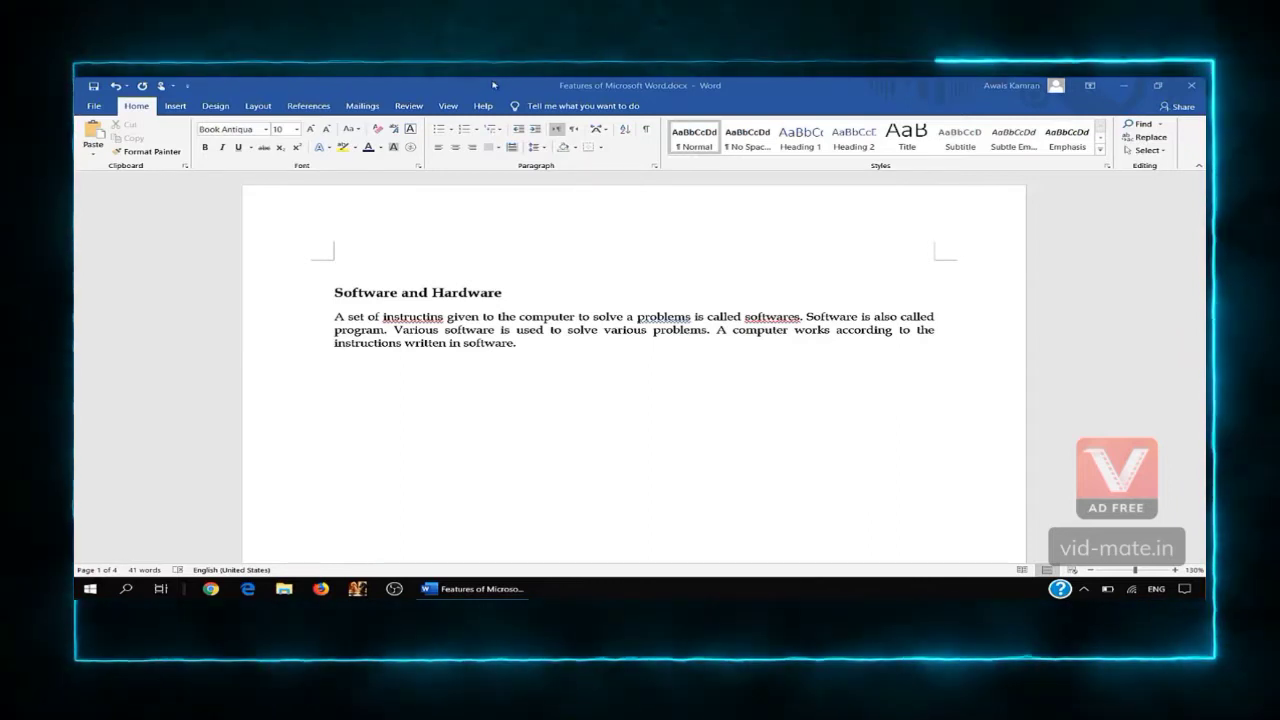
# Step: Run the spelling and grammar check and correct the "Software and Hardware" paragraph to read "instructions", "problem" and "software"
pyautogui.click(408, 105)
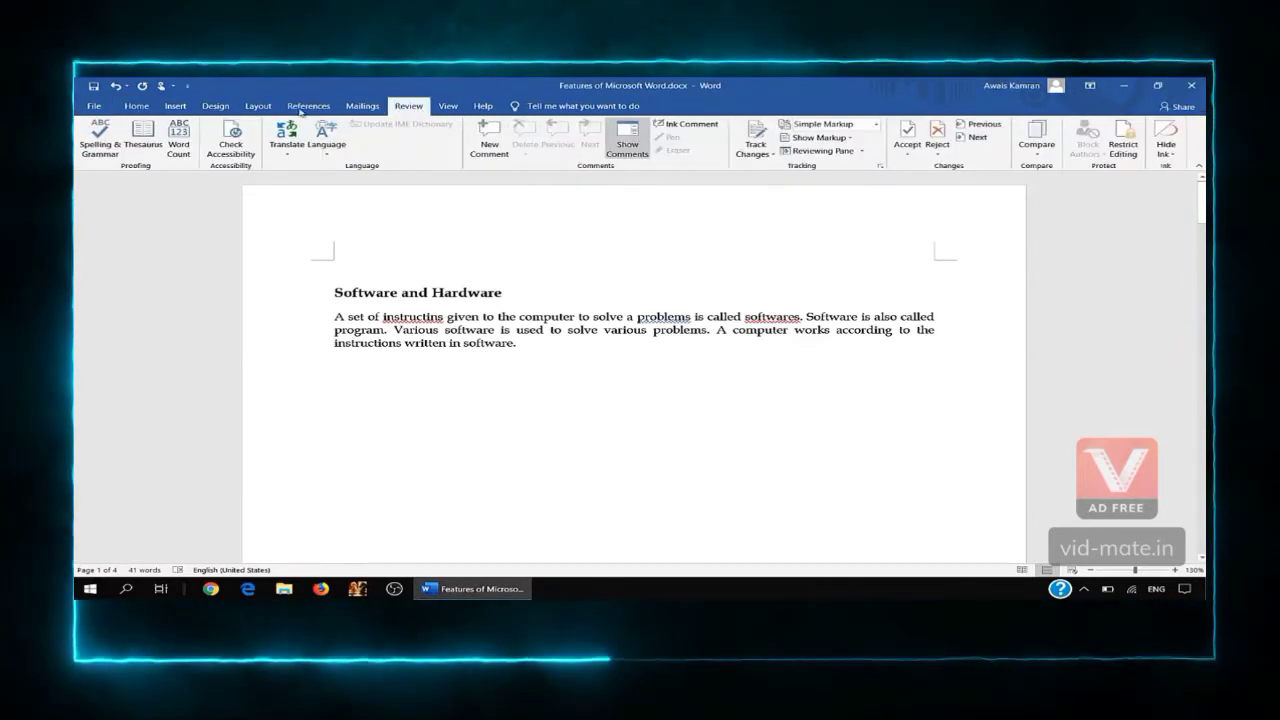
pyautogui.click(96, 147)
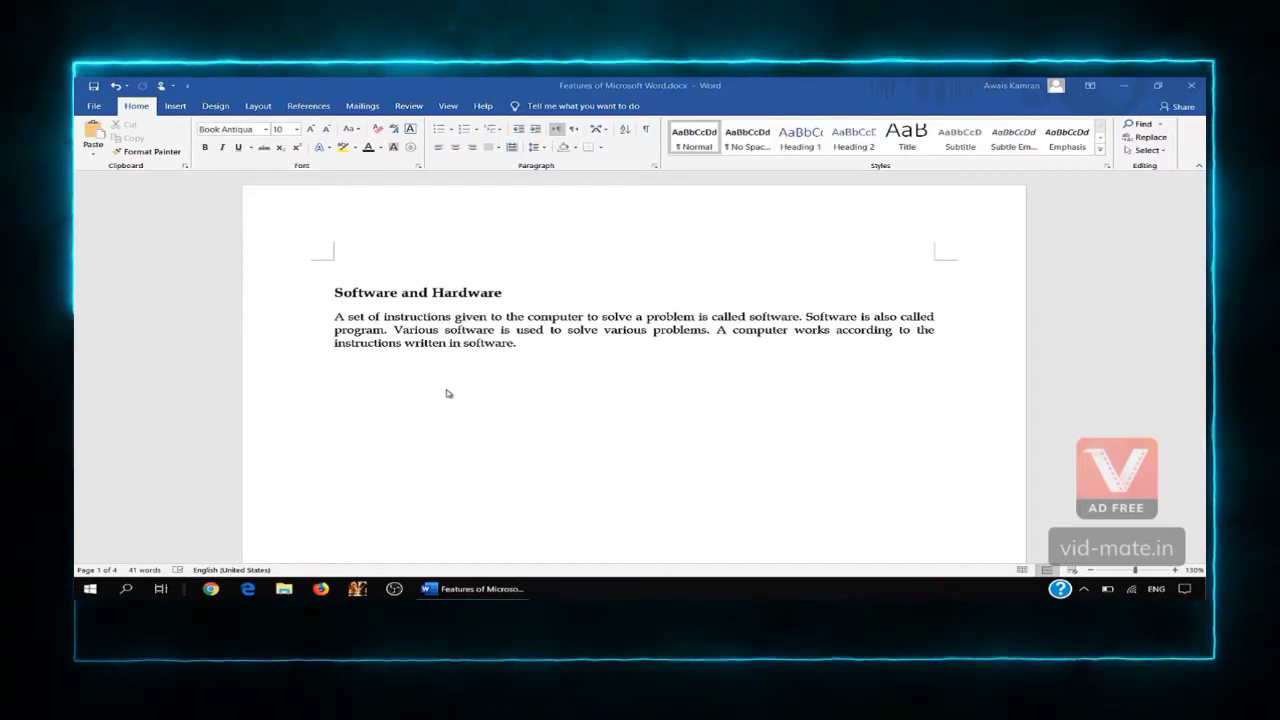
# Step: Enter the misspelled words "comuter" and "teh" below the paragraph to try out AutoCorrect
pyautogui.click(414, 381)
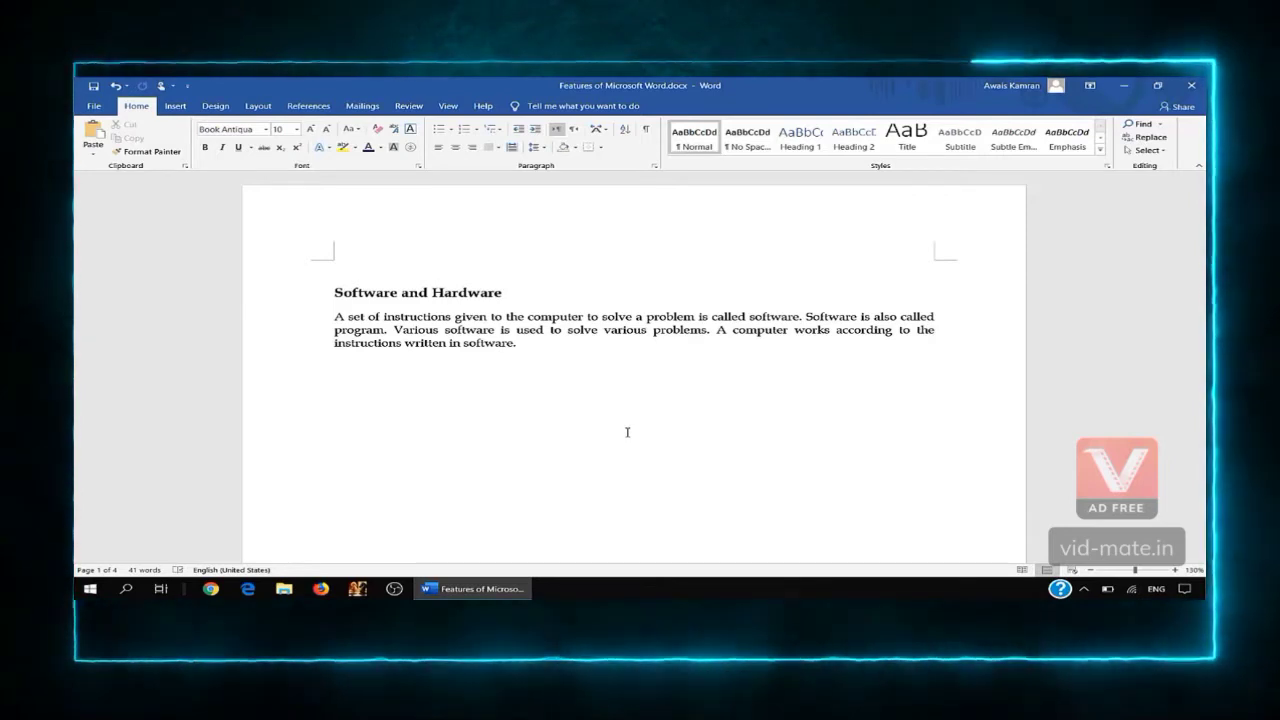
pyautogui.write('com')
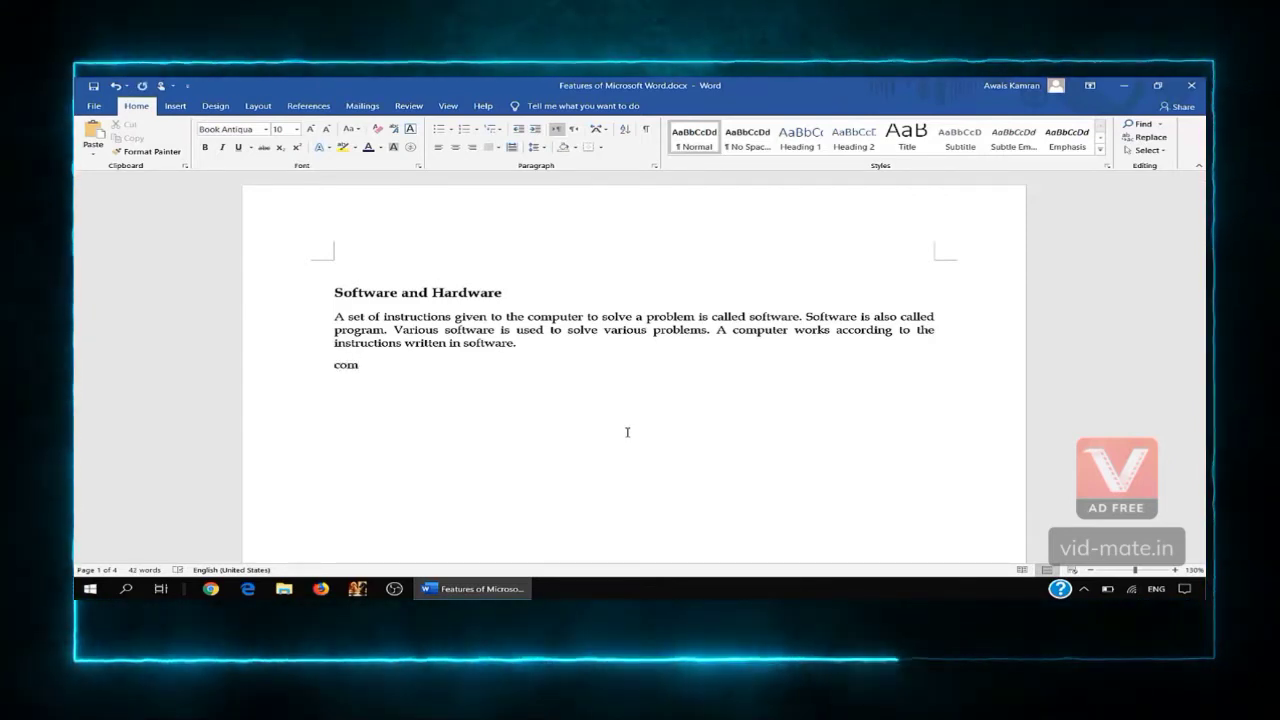
pyautogui.write('uter')
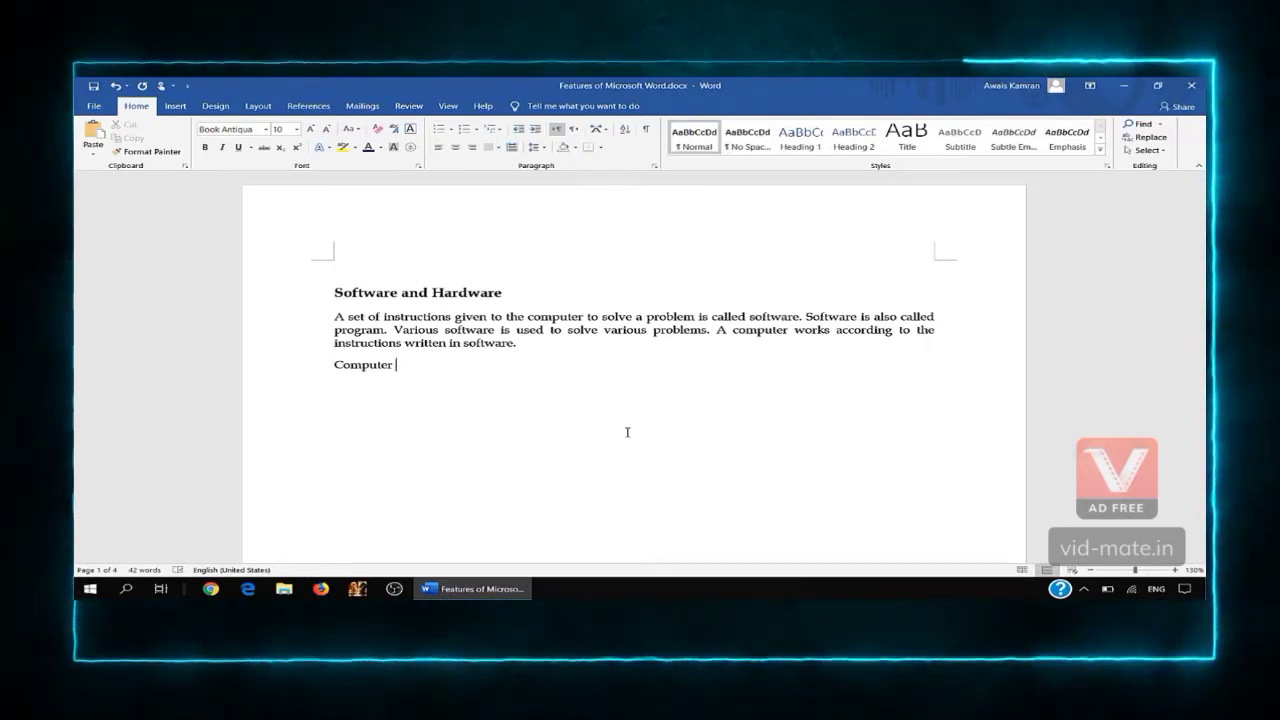
pyautogui.write(' teh')
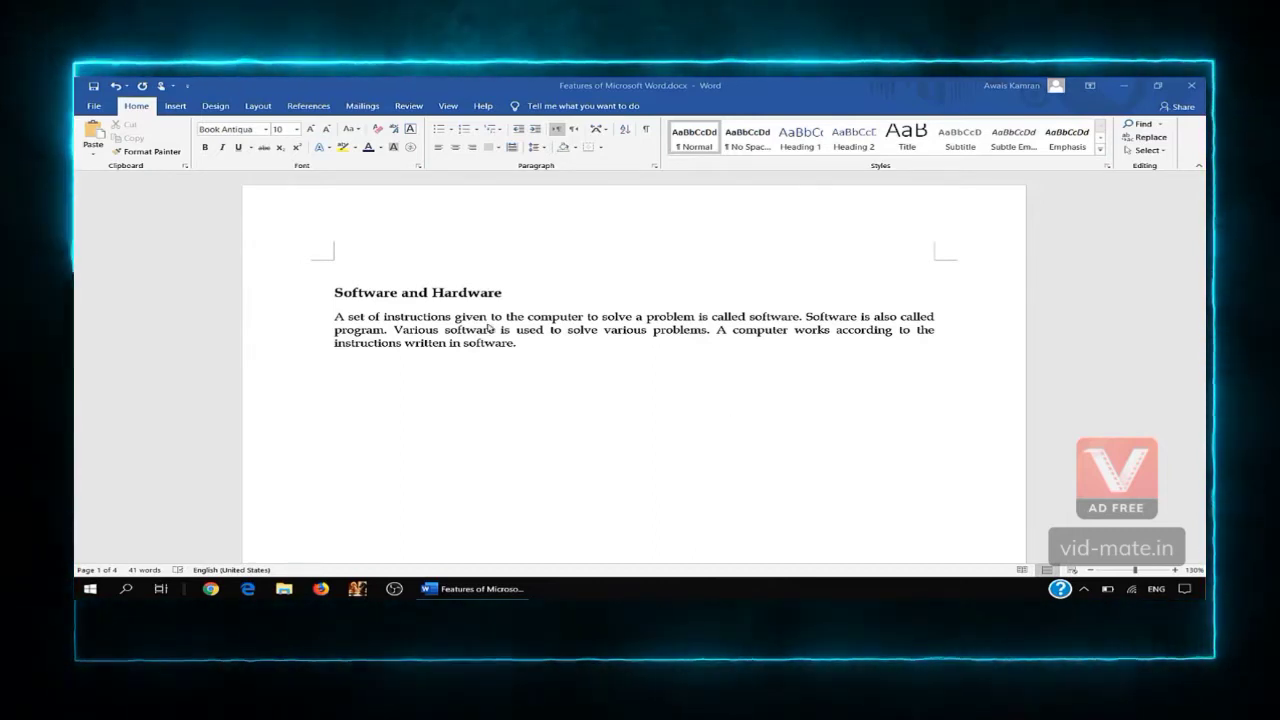
# Step: Look up synonyms for the word "Various" in the Thesaurus
pyautogui.click(435, 331)
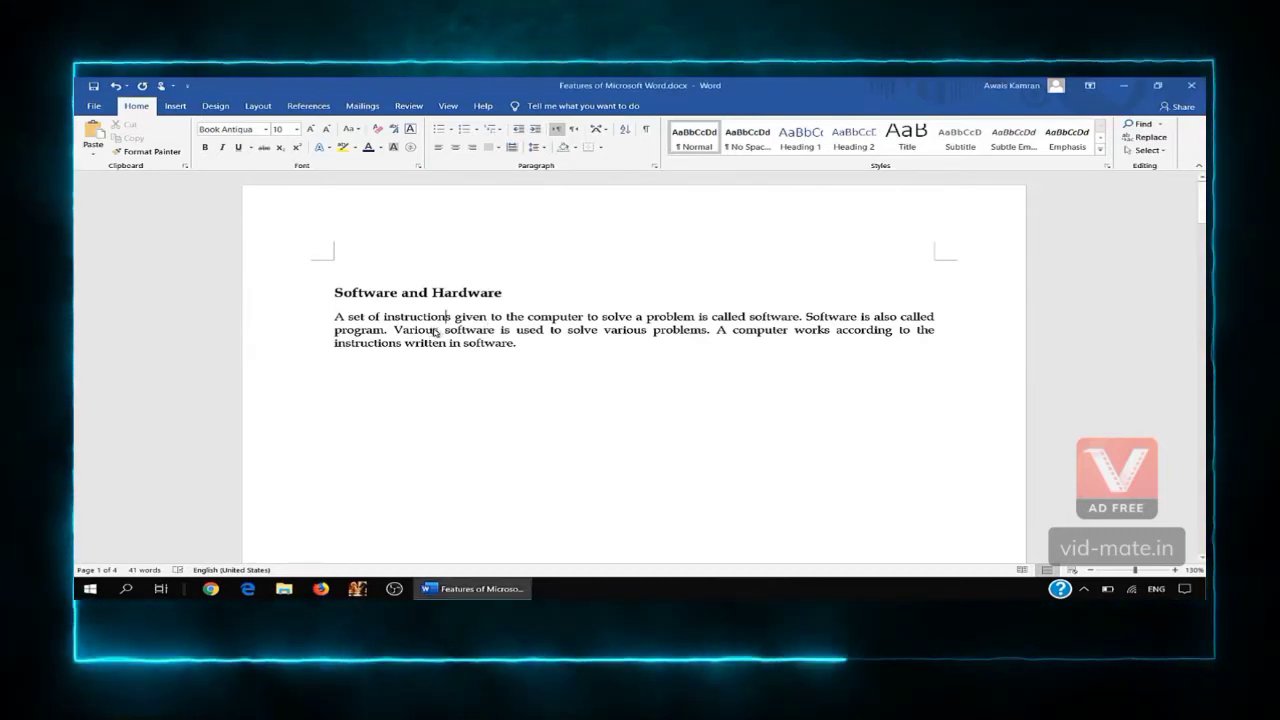
pyautogui.doubleClick(415, 331)
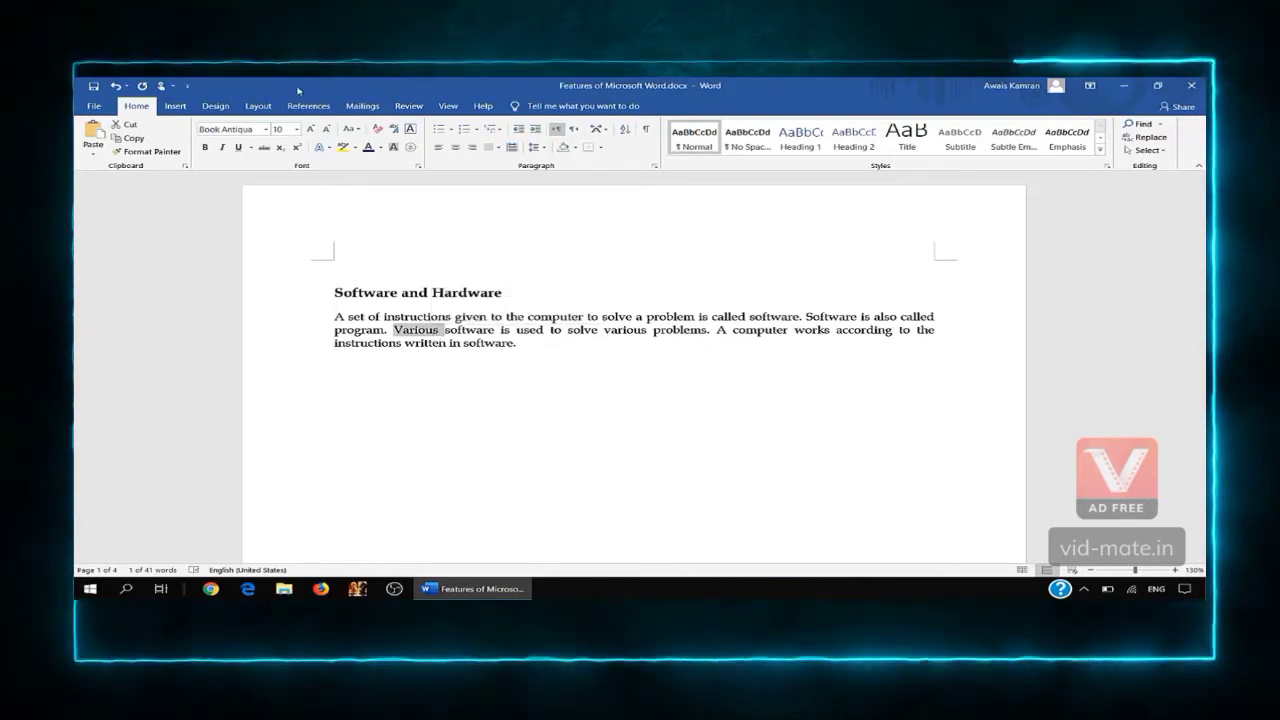
pyautogui.click(404, 105)
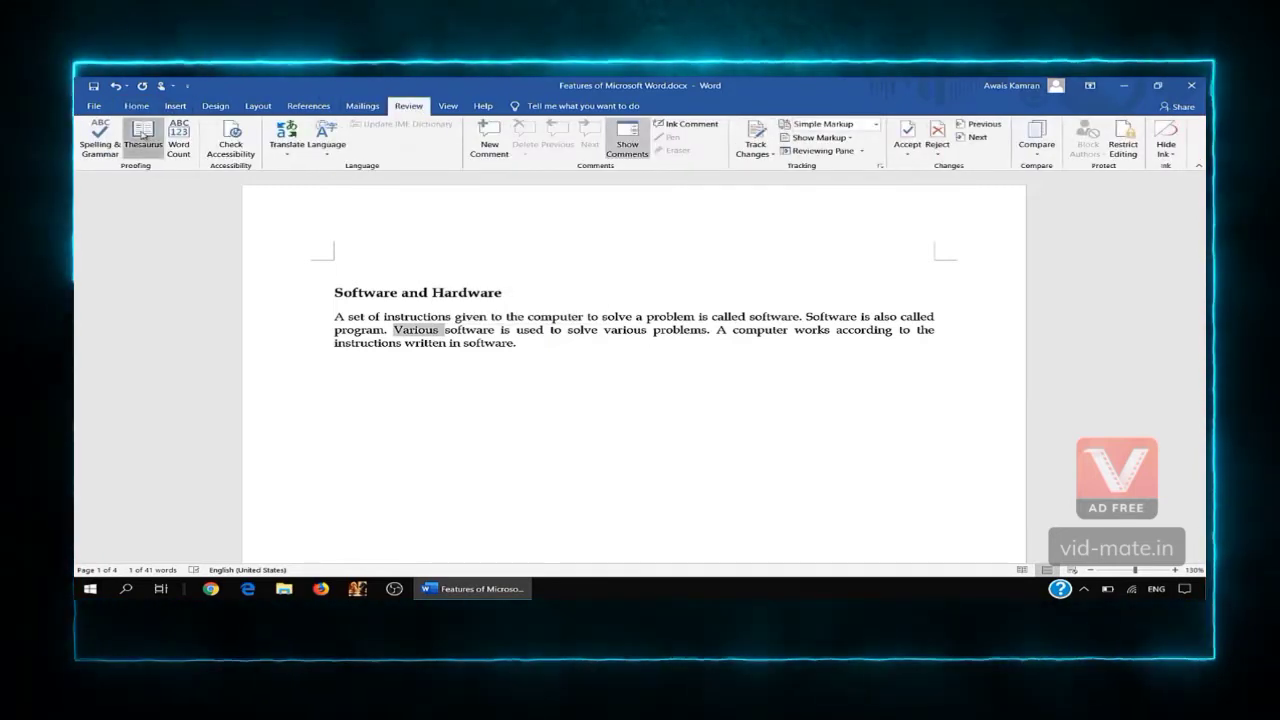
pyautogui.click(142, 135)
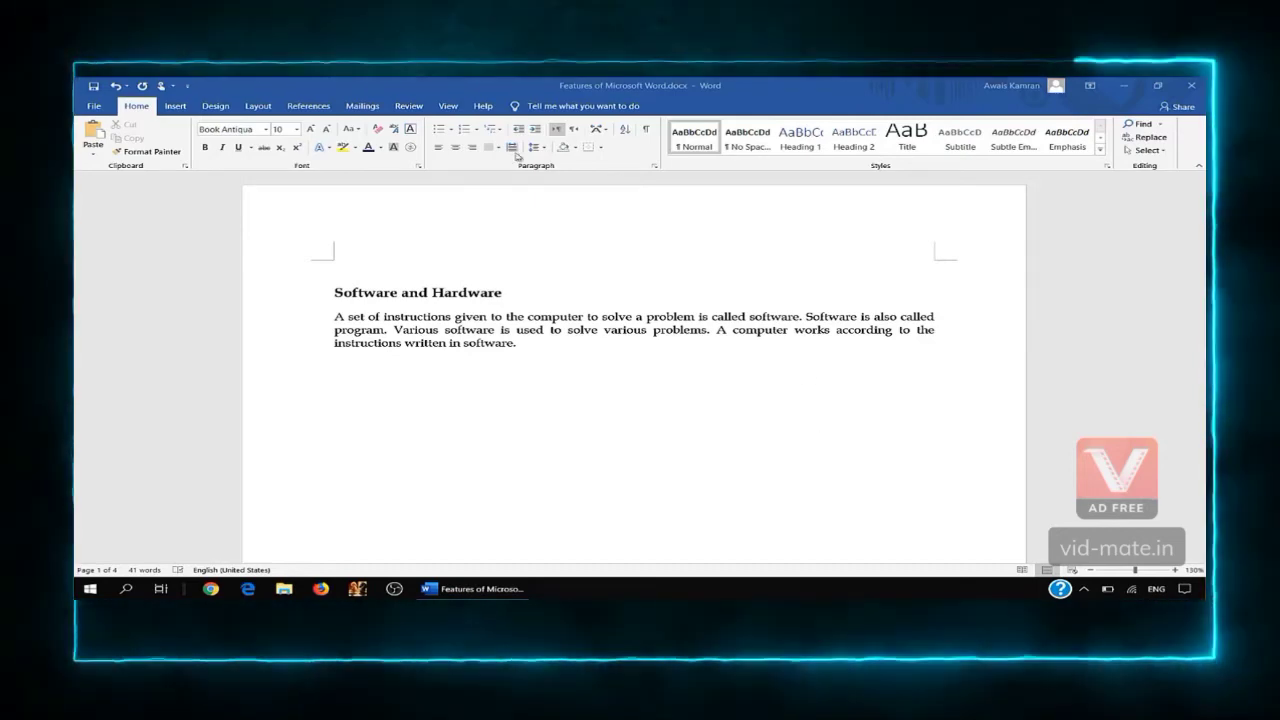
# Step: Create a new document from the "Polished resume, designed by MOO" template and look through its sections
pyautogui.click(94, 106)
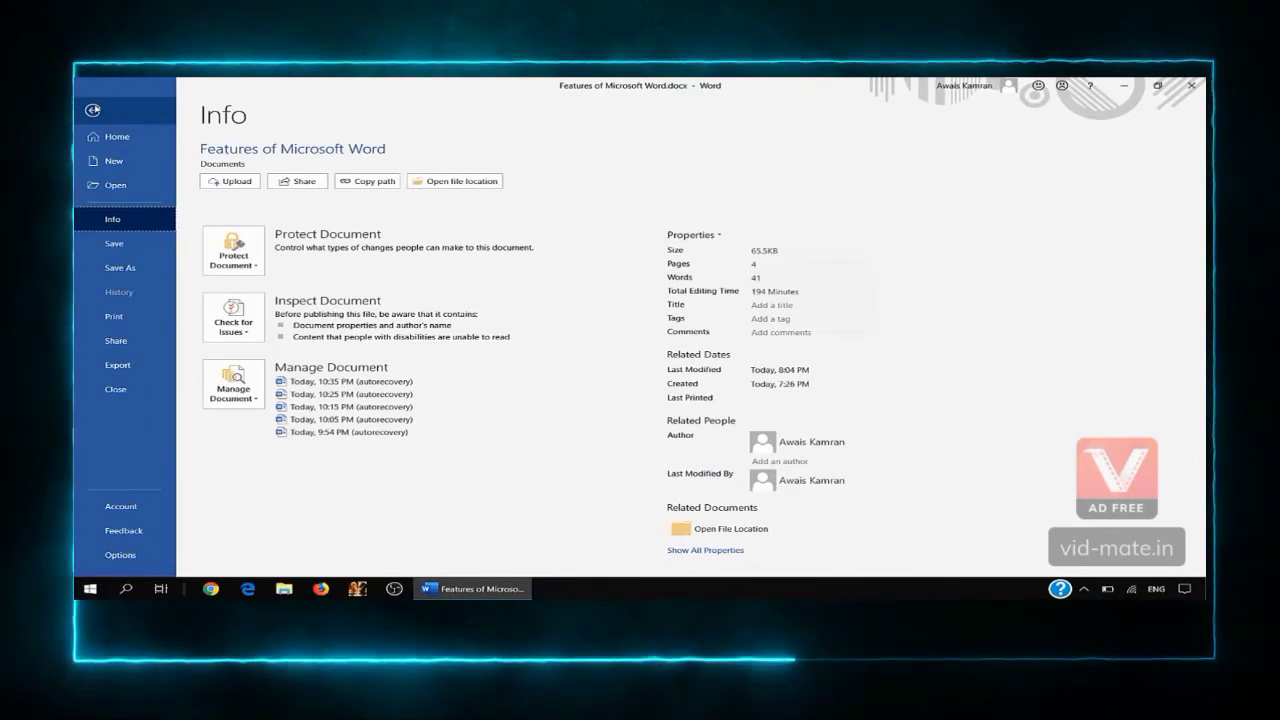
pyautogui.click(129, 165)
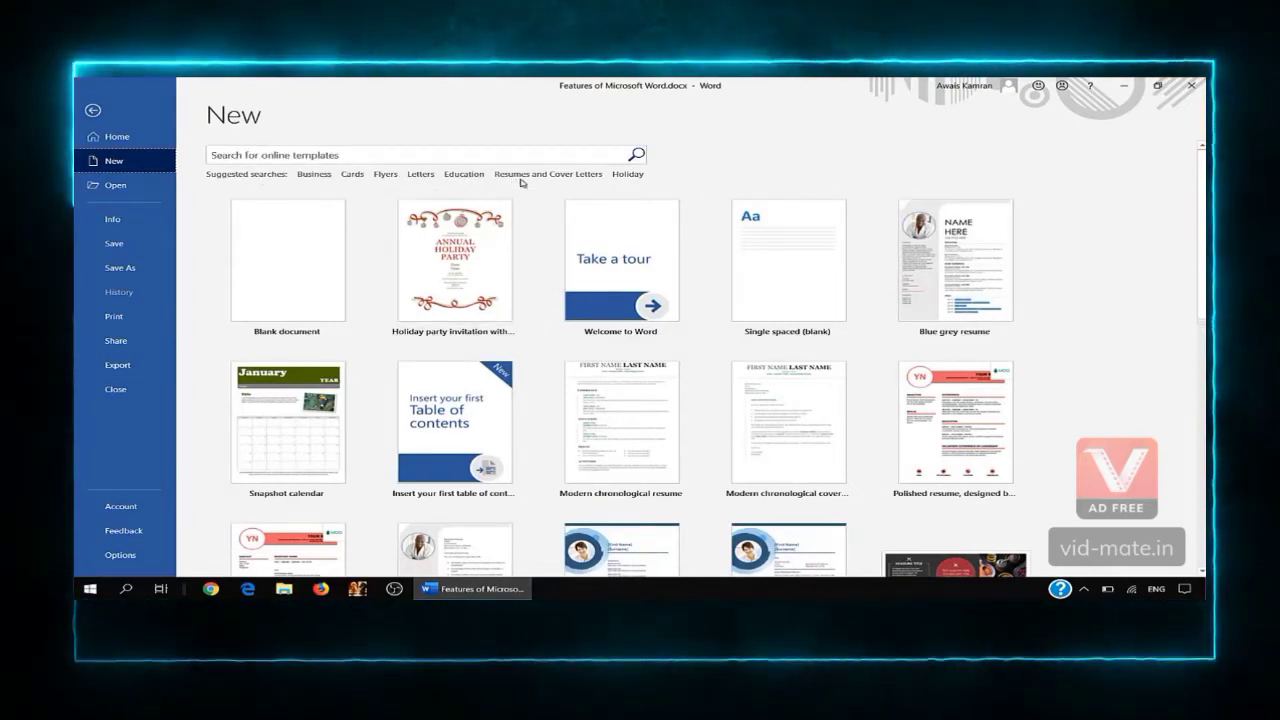
pyautogui.click(420, 155)
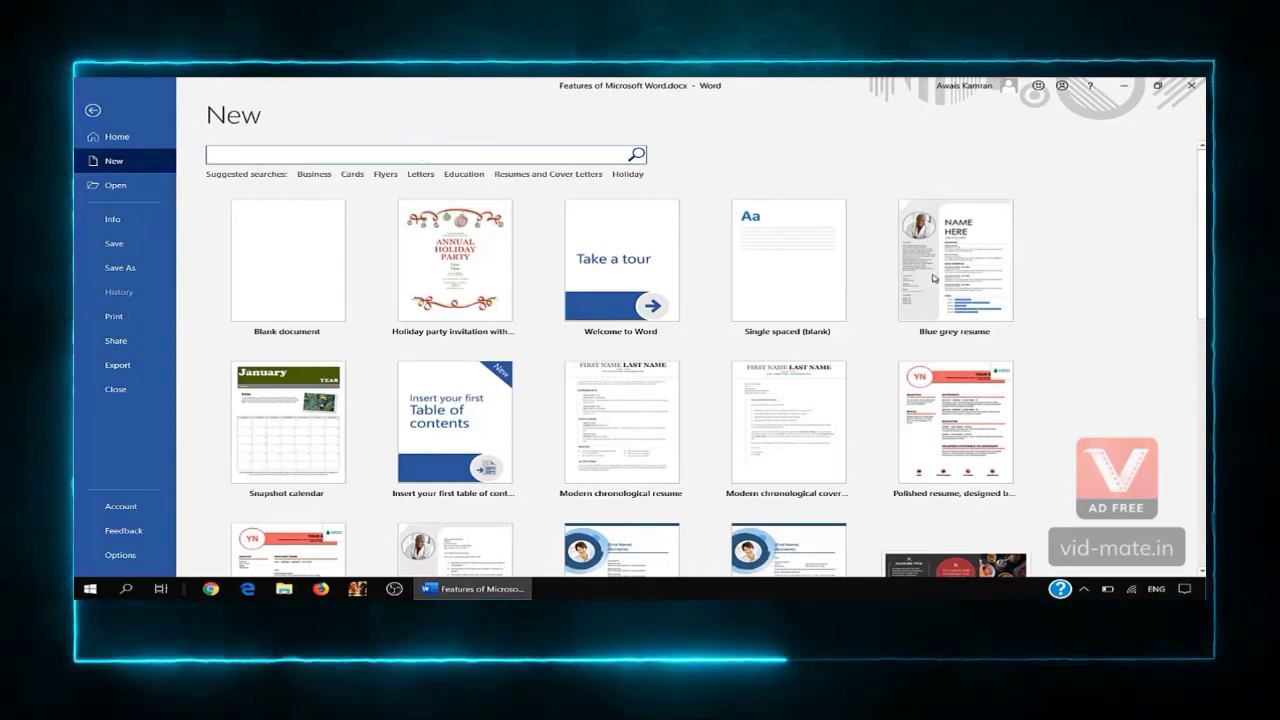
pyautogui.click(984, 419)
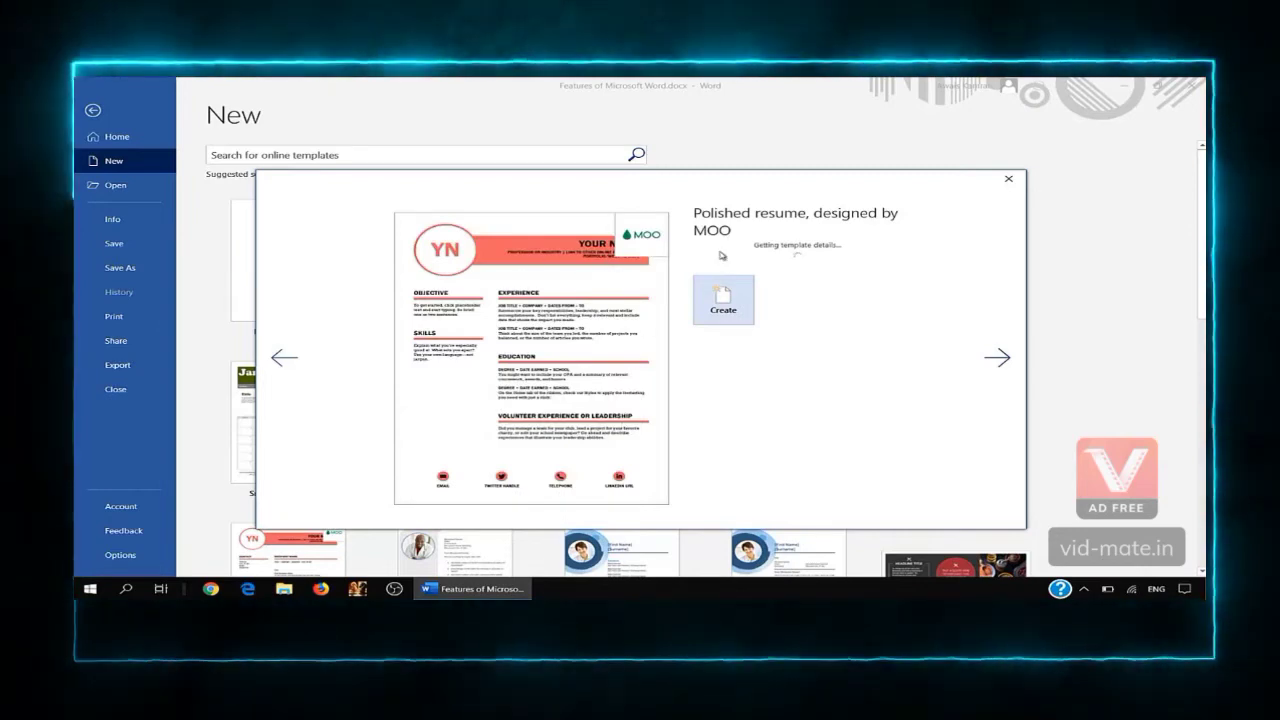
pyautogui.click(731, 298)
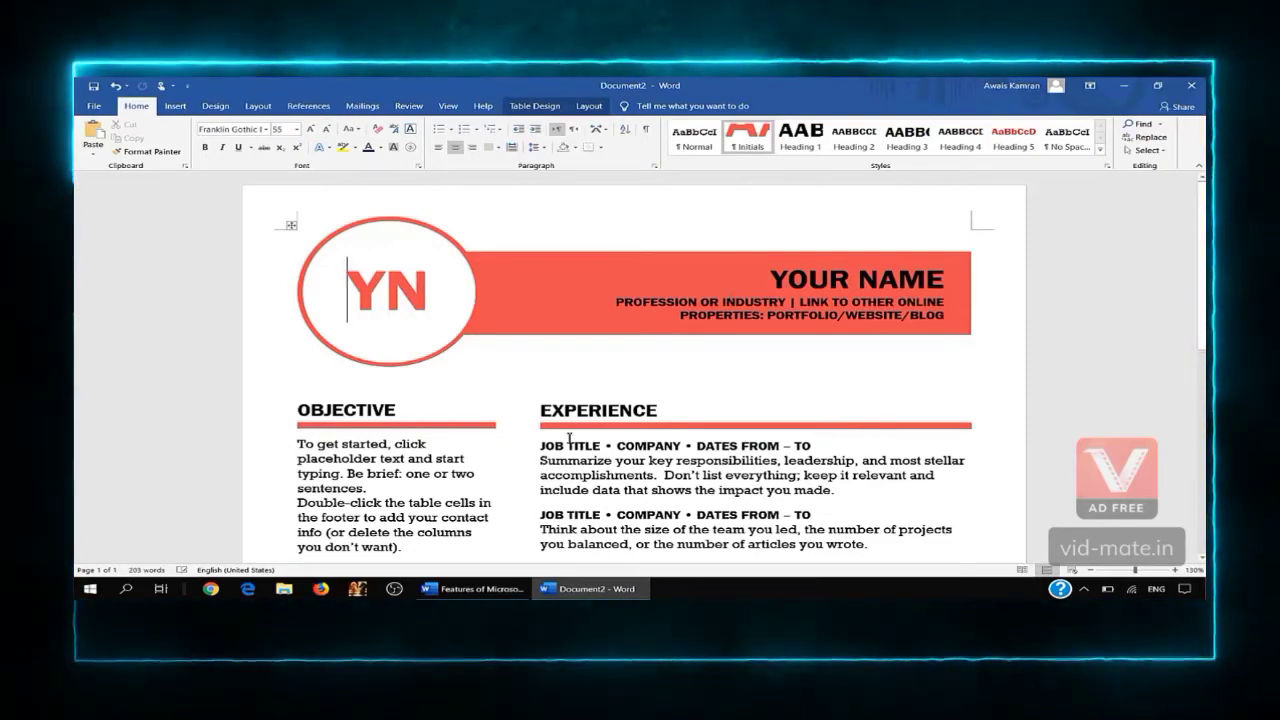
pyautogui.scroll(-5, 569, 437)
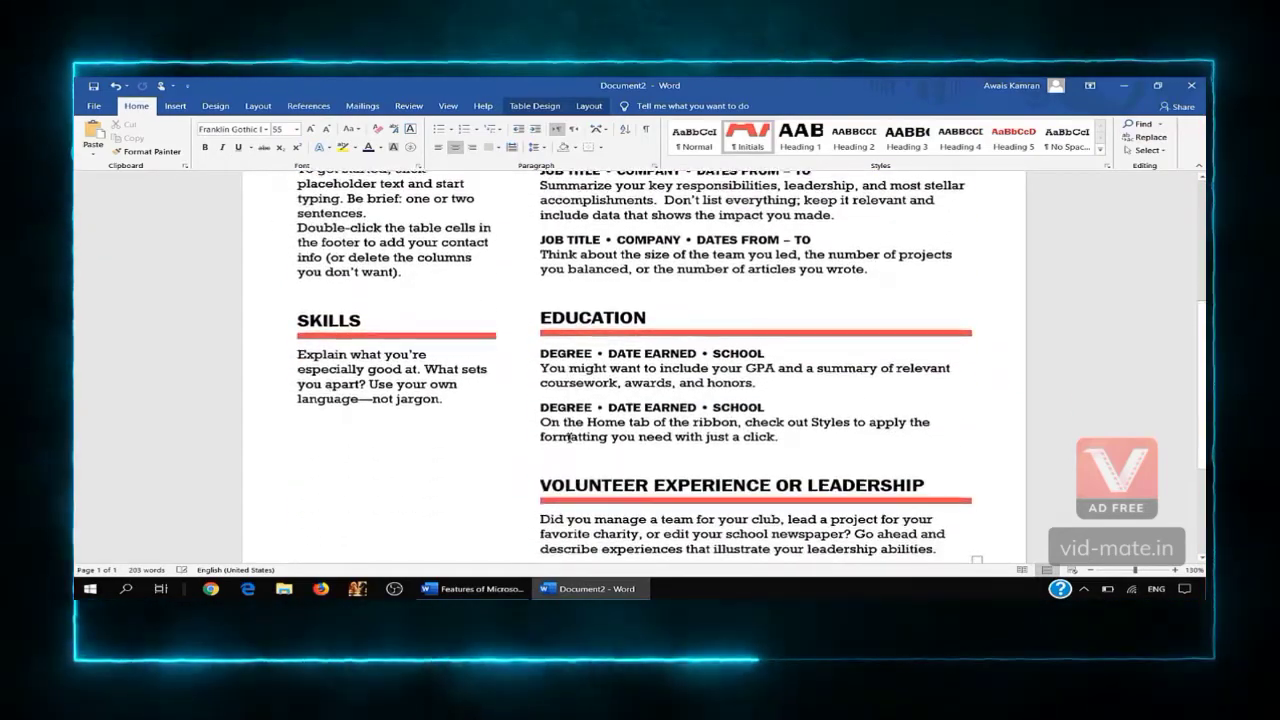
pyautogui.scroll(3, 569, 437)
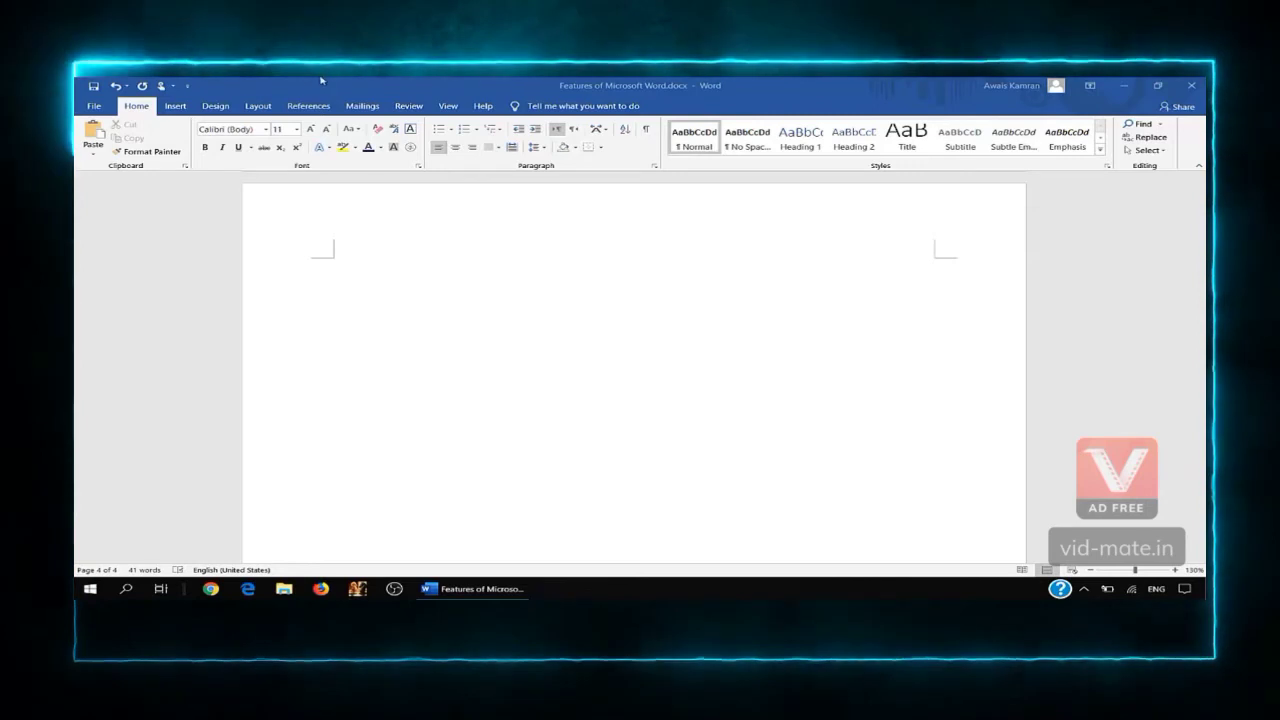
# Step: Insert a table of five columns and five rows on the blank page and apply the gold grid style with a solid header row
pyautogui.click(178, 107)
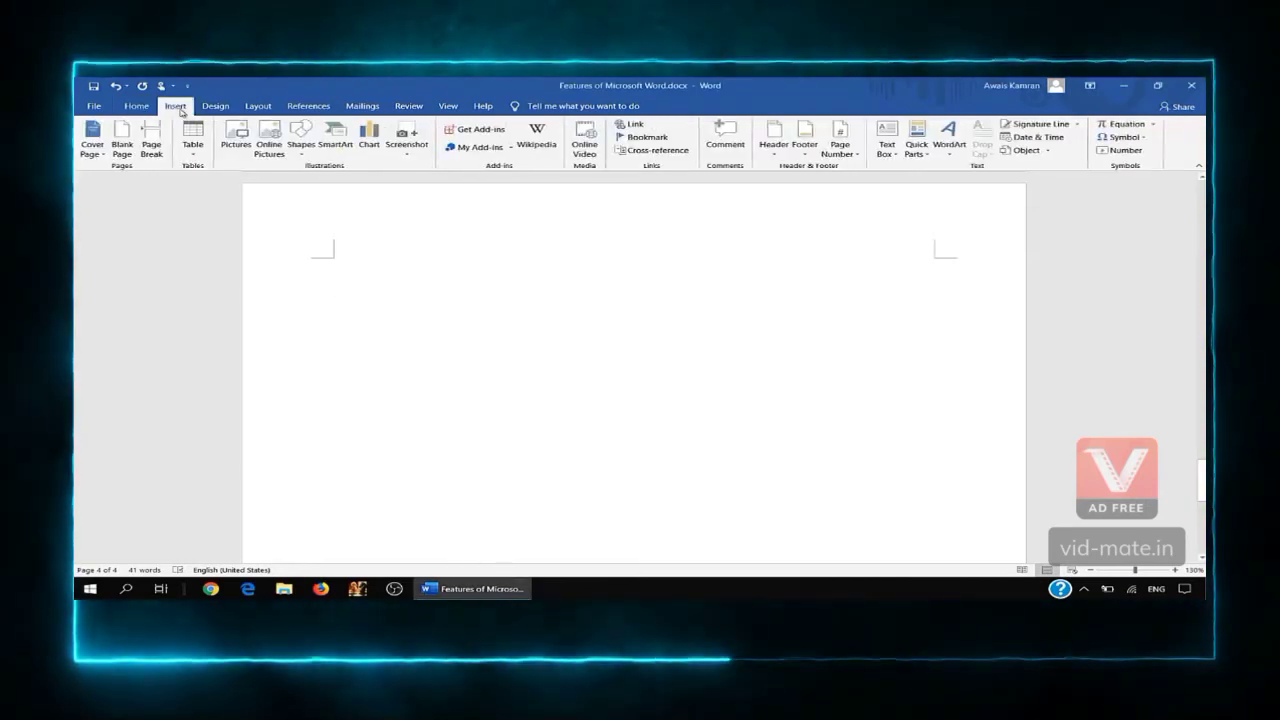
pyautogui.click(197, 157)
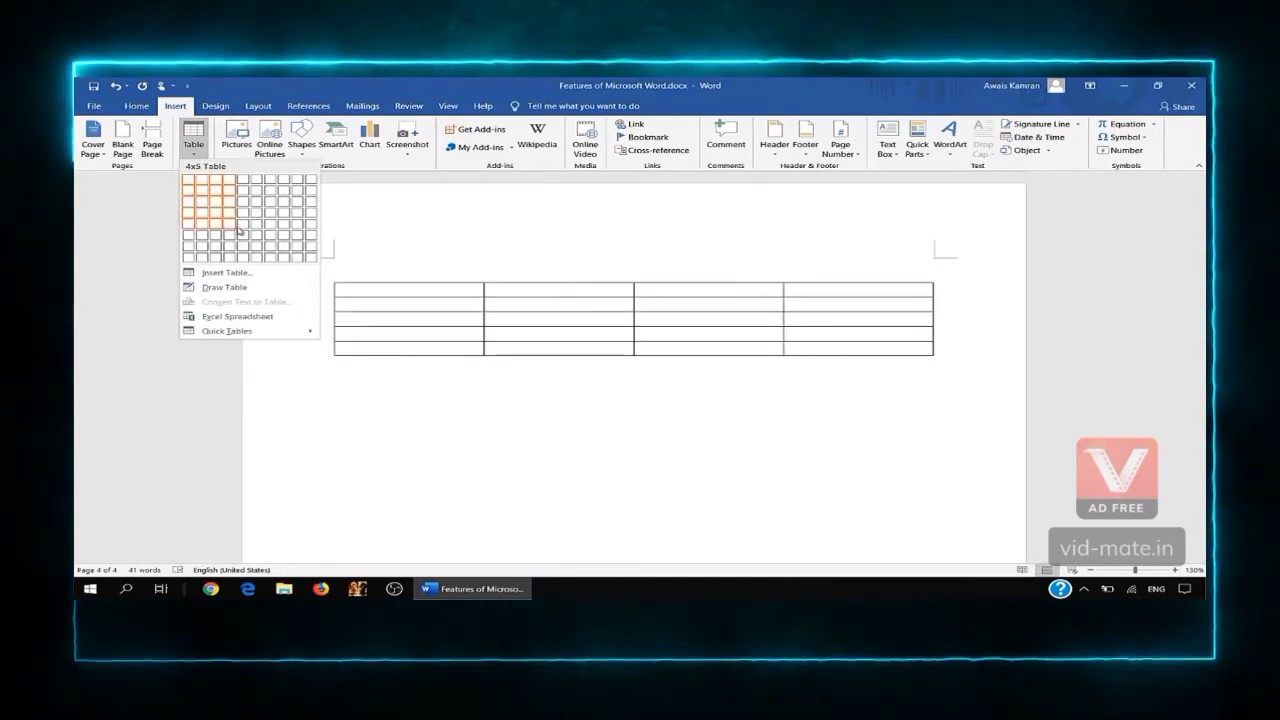
pyautogui.click(241, 226)
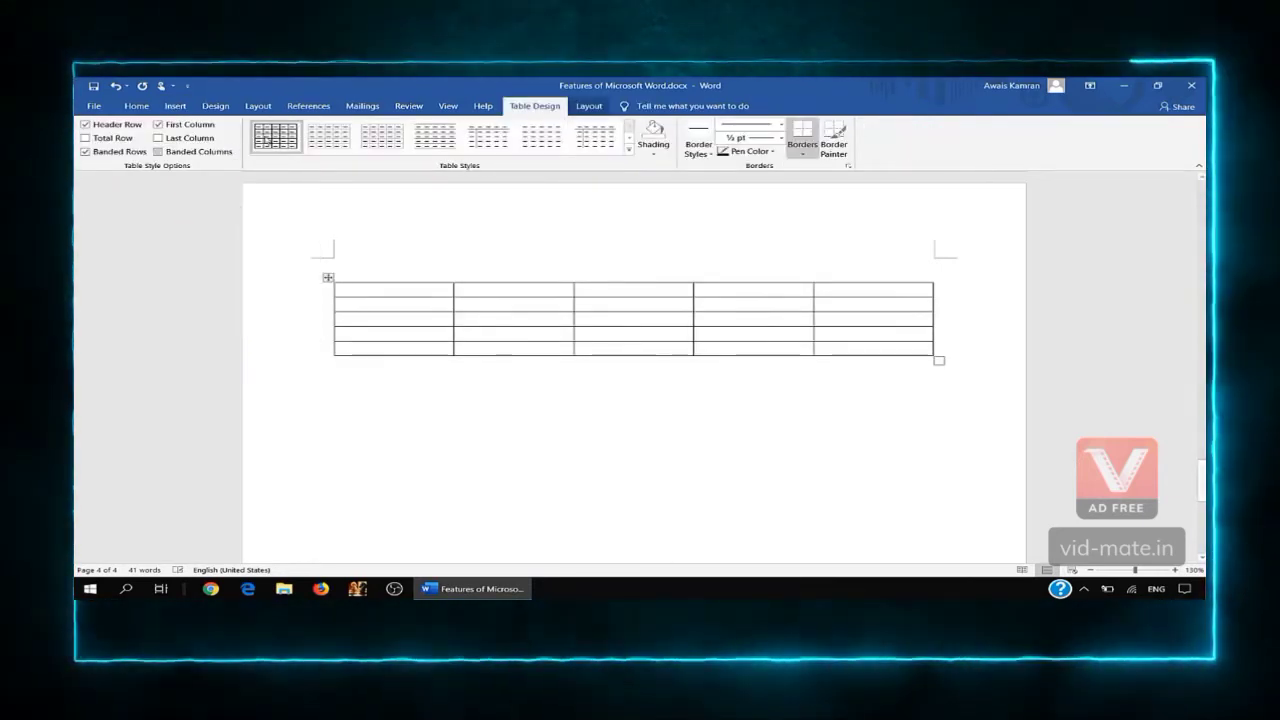
pyautogui.click(629, 149)
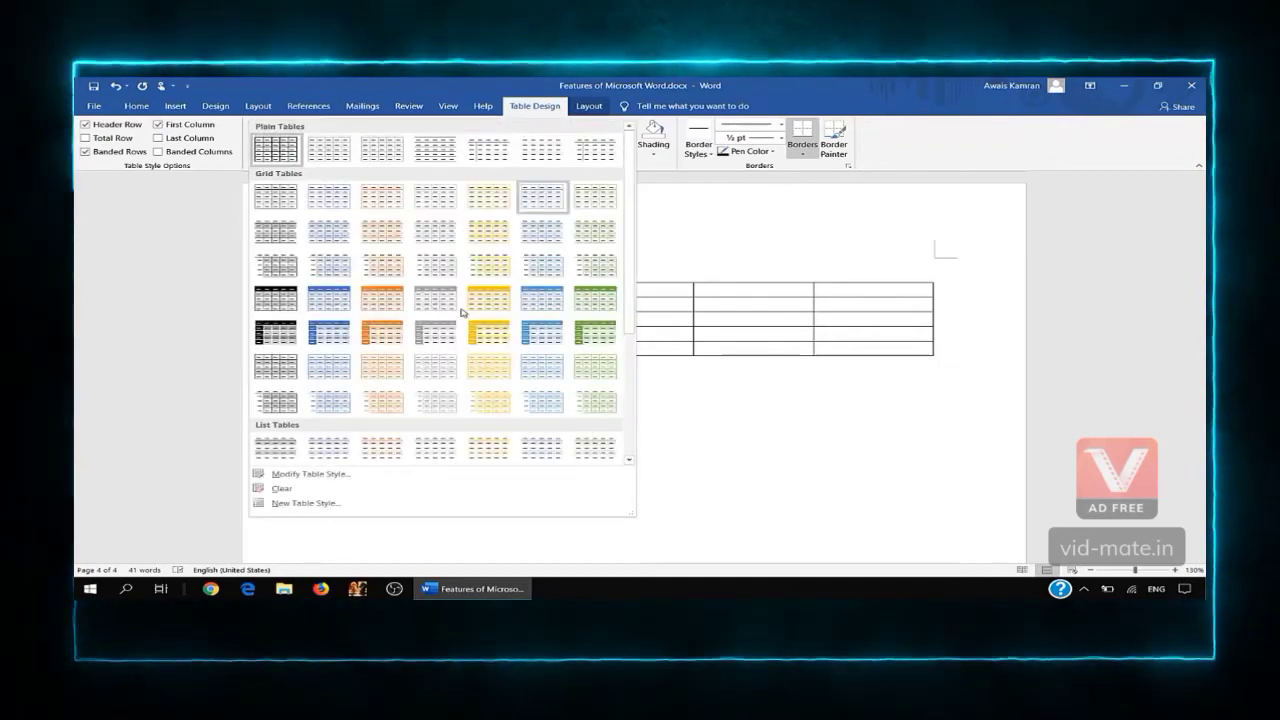
pyautogui.click(490, 302)
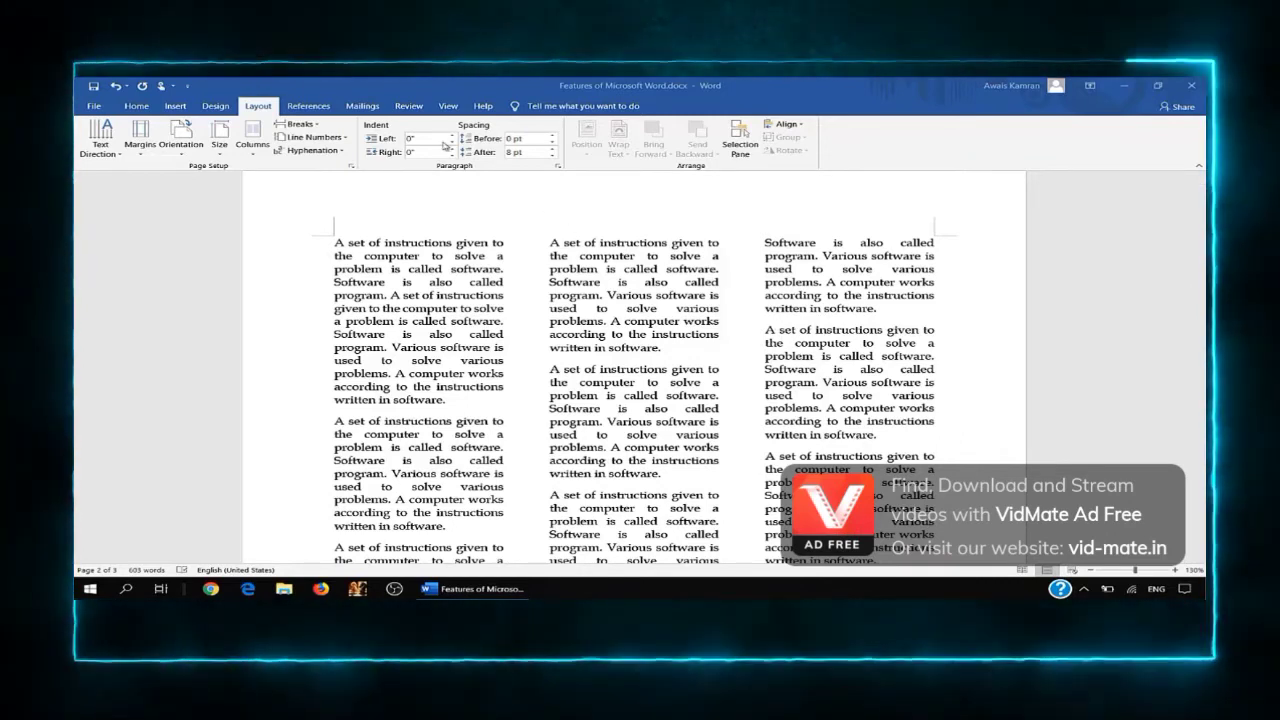
# Step: Examine the column presets and the width and spacing options for the three-column text without applying any change
pyautogui.click(253, 140)
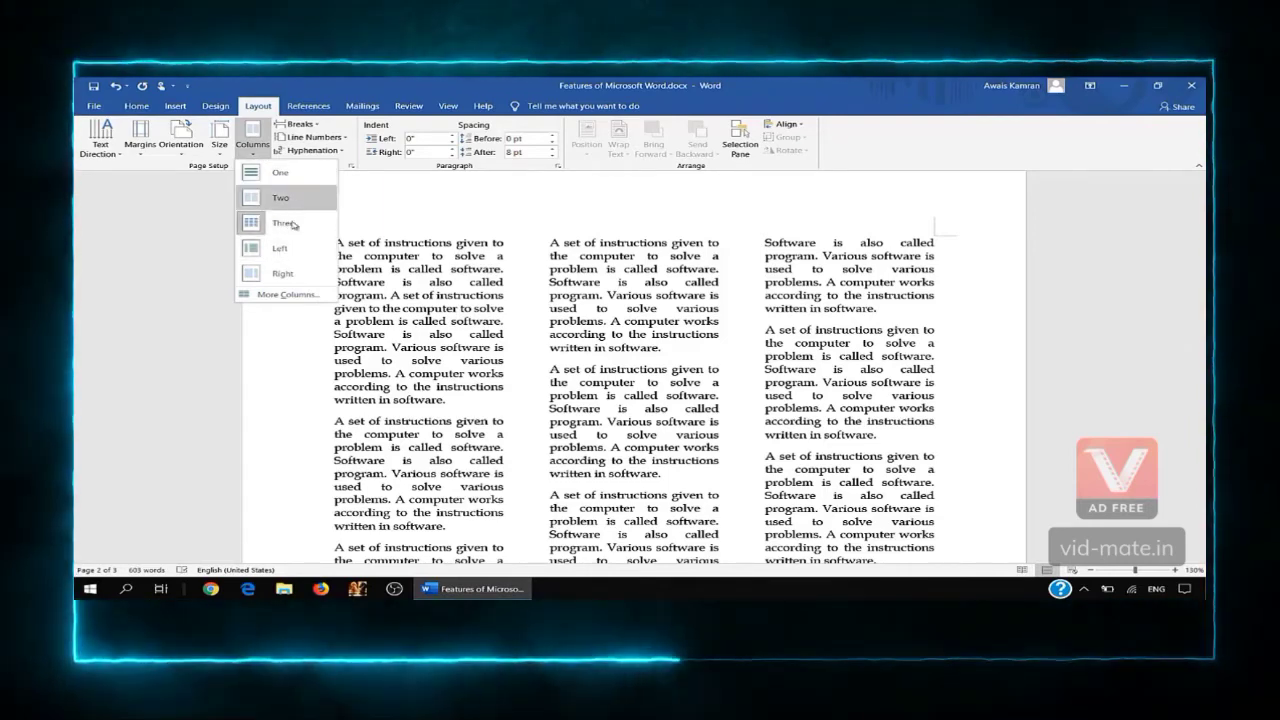
pyautogui.click(284, 297)
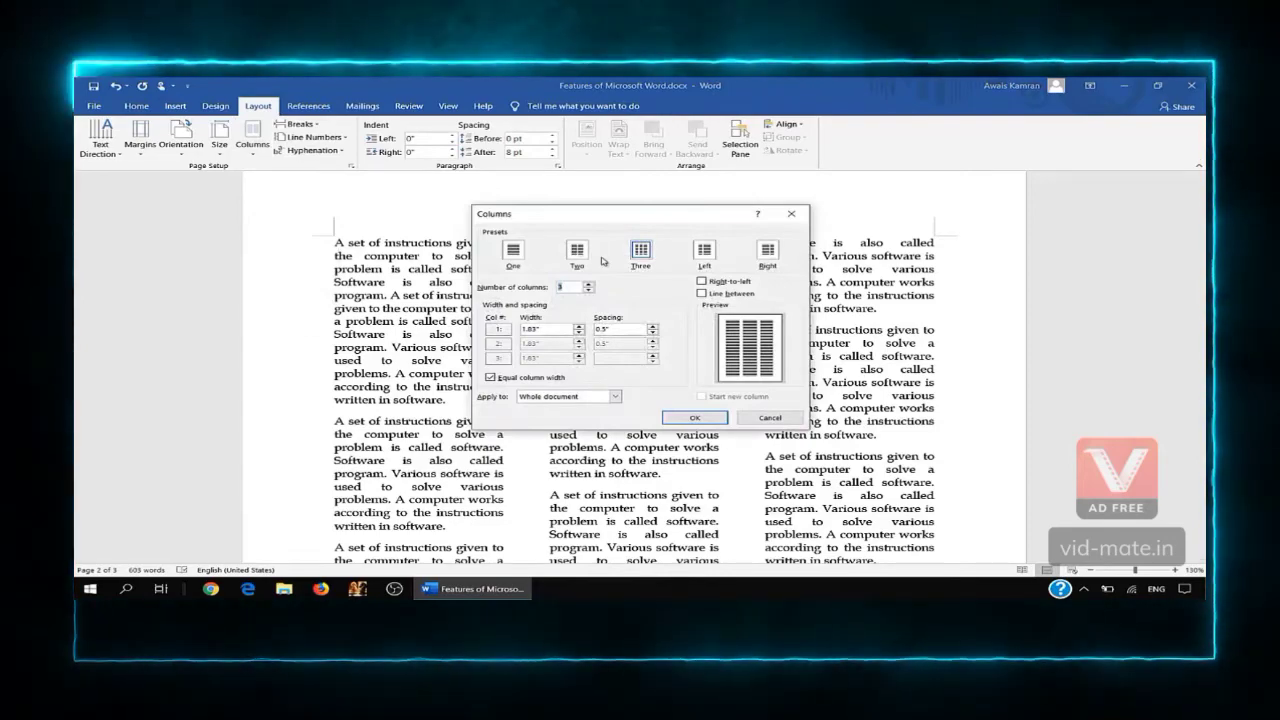
pyautogui.click(768, 418)
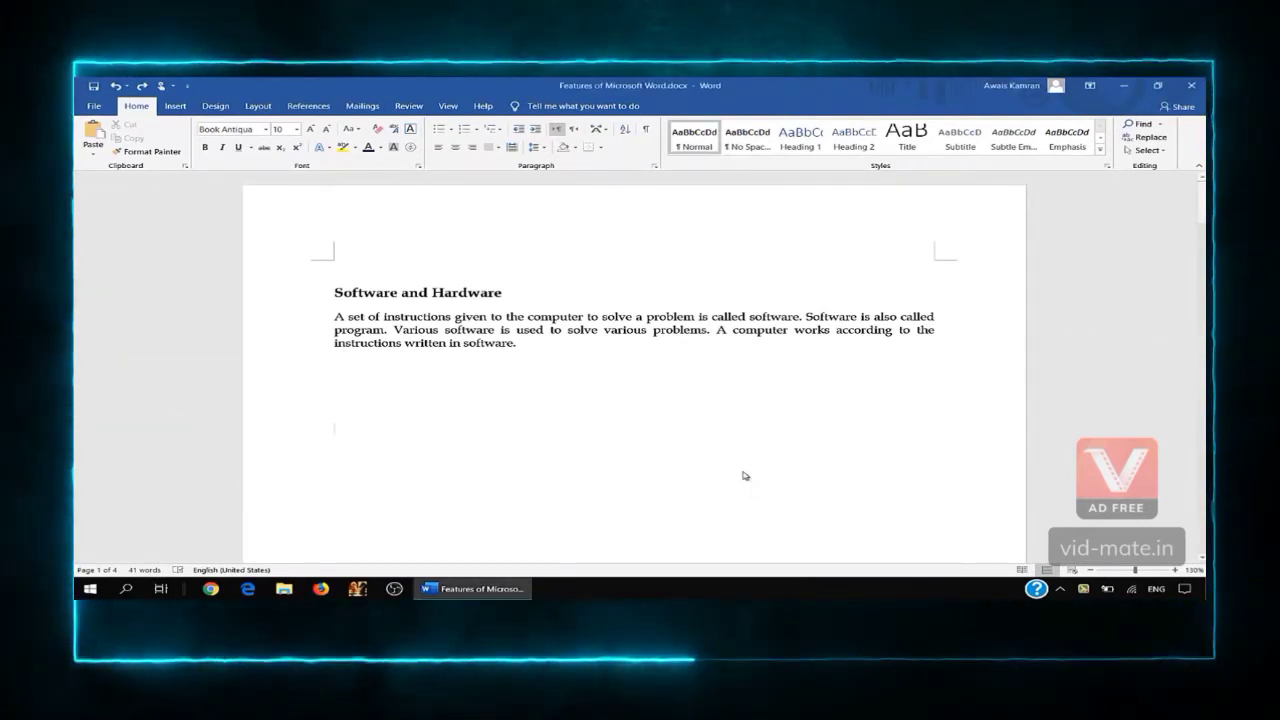
# Step: Open the print settings for the "Software and Hardware" document
pyautogui.hotkey('ctrl', 'p')
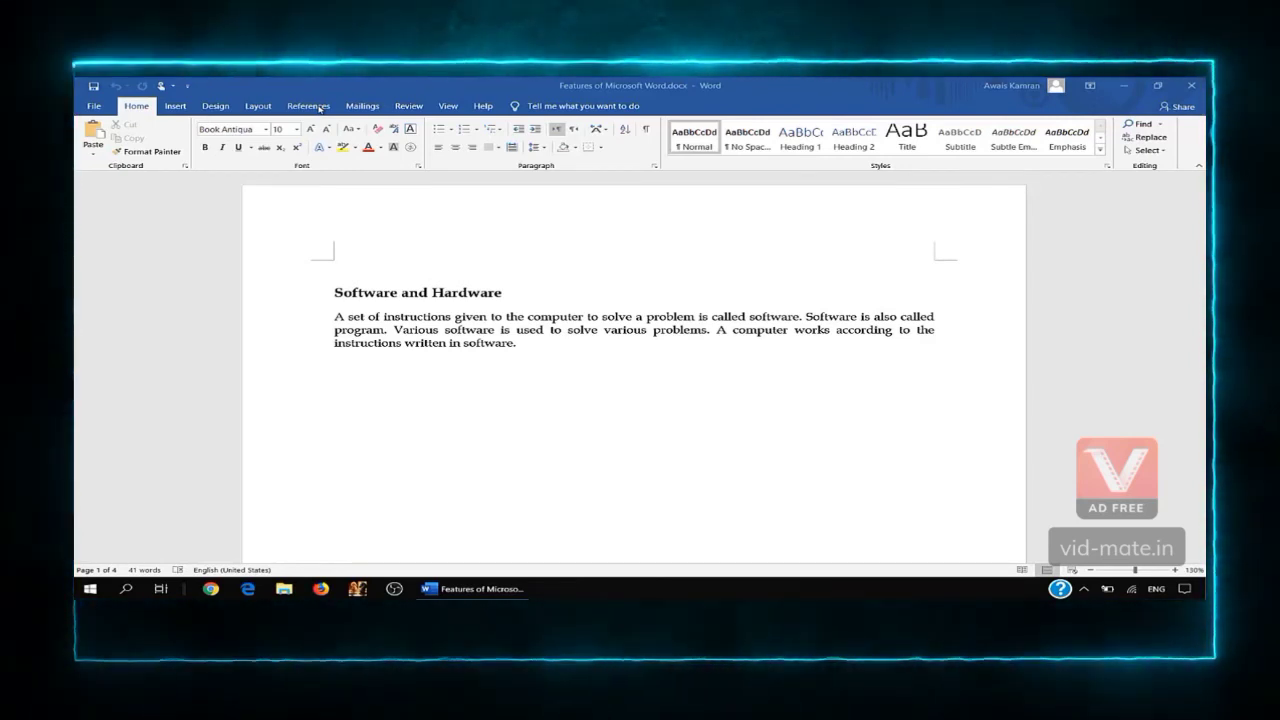
# Step: Search Word's commands for "record ma" to look up the macro recording command
pyautogui.click(570, 107)
pyautogui.click(568, 107)
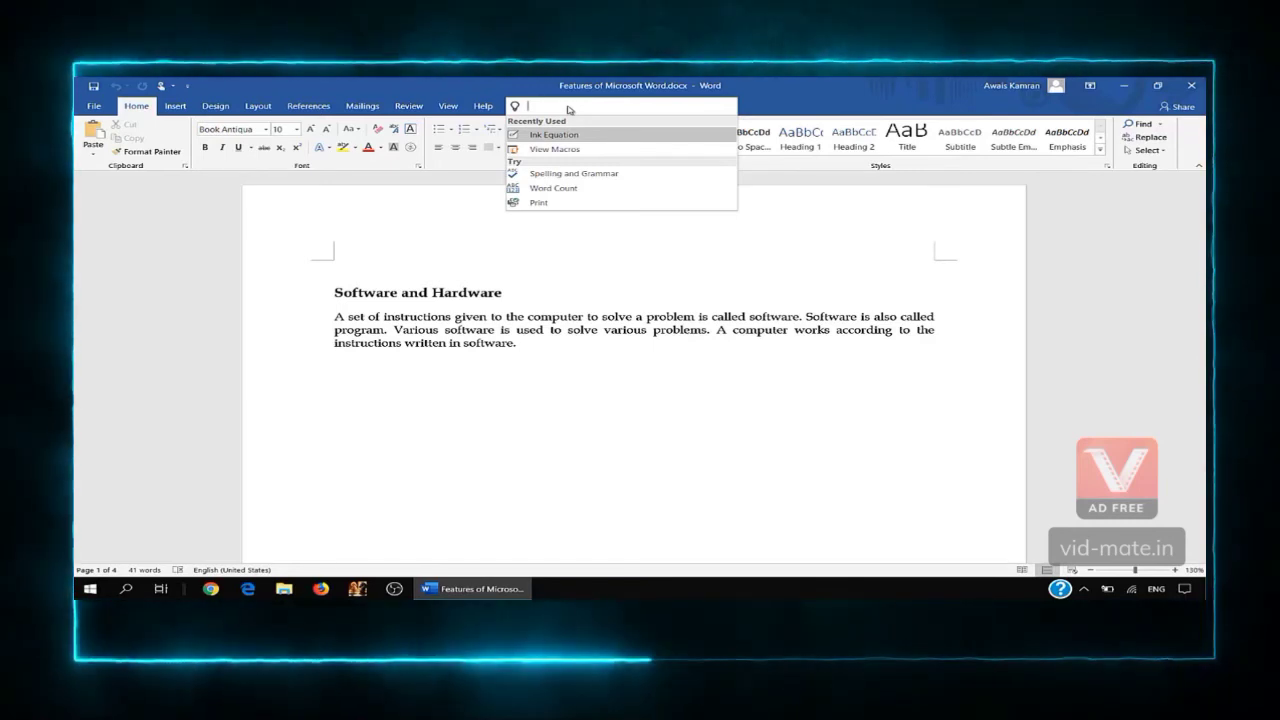
pyautogui.write('record ma')
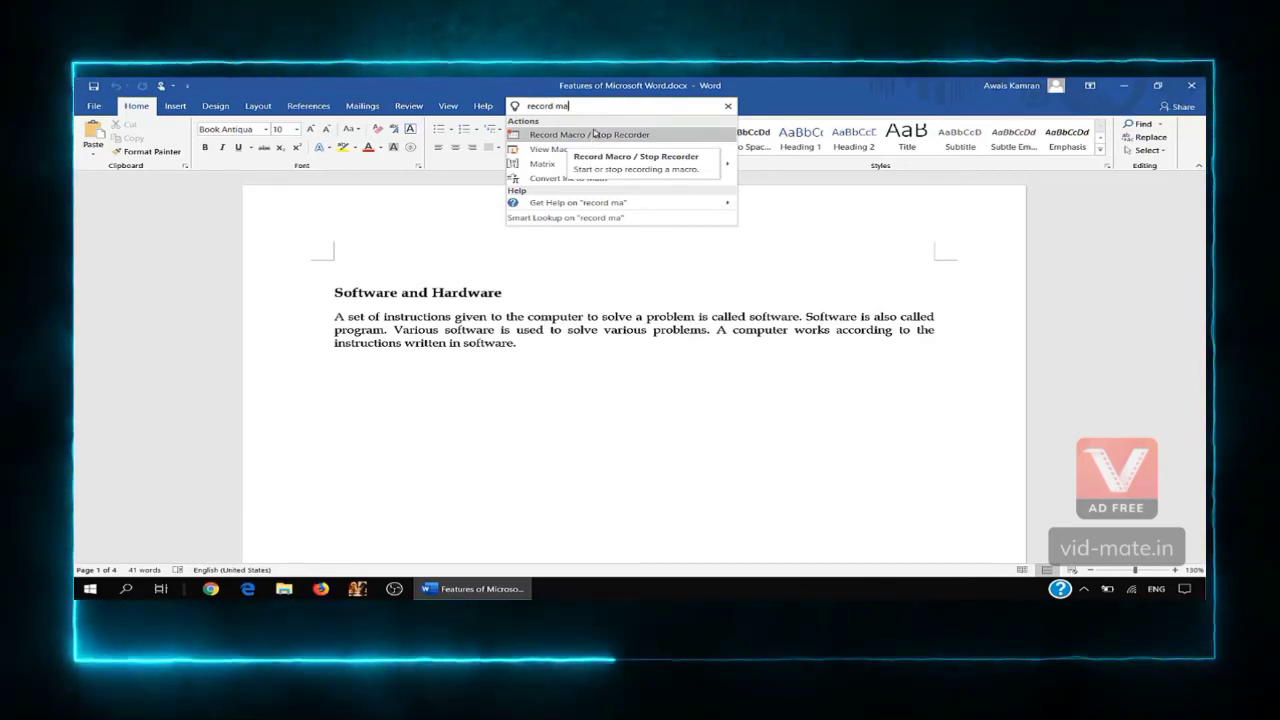
# Step: Replace the command search with "equa" to look up the equation commands, and return to the document without running any
pyautogui.press('BackSpace')
pyautogui.press('BackSpace')
pyautogui.press('BackSpace')
pyautogui.press('BackSpace')
pyautogui.press('BackSpace')
pyautogui.press('BackSpace')
pyautogui.press('BackSpace')
pyautogui.press('BackSpace')
pyautogui.press('BackSpace')
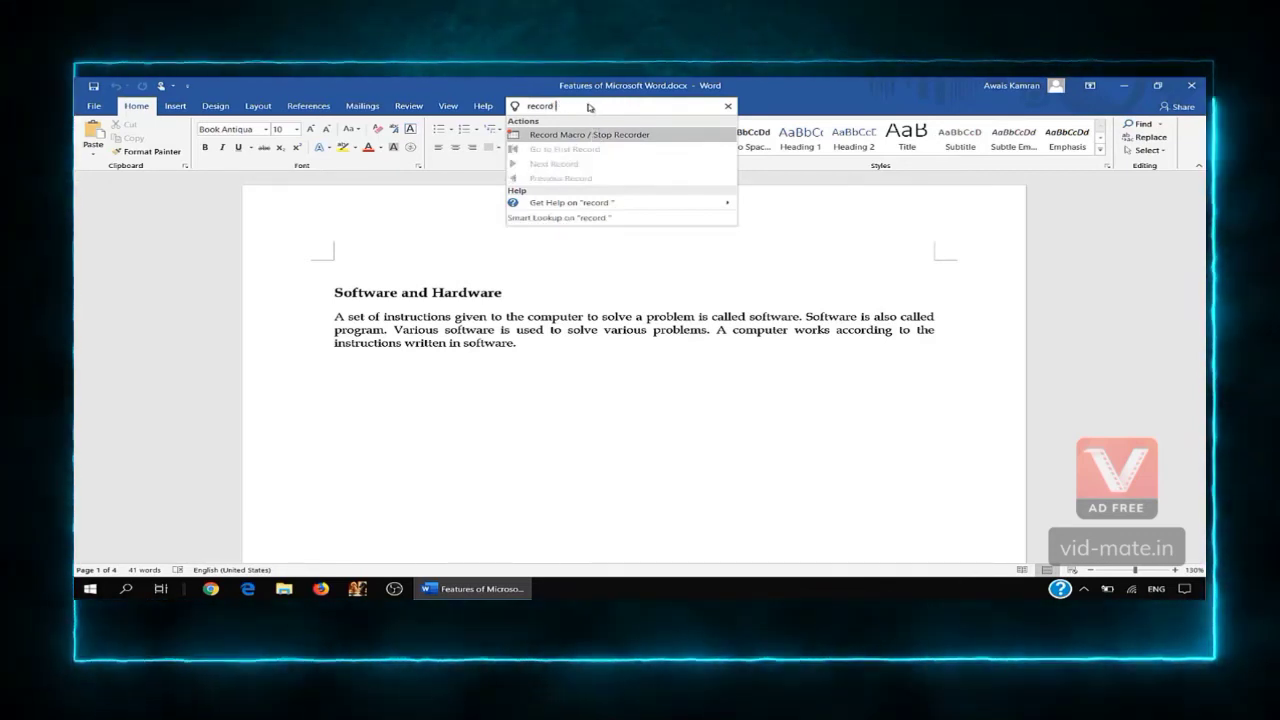
pyautogui.write('eq')
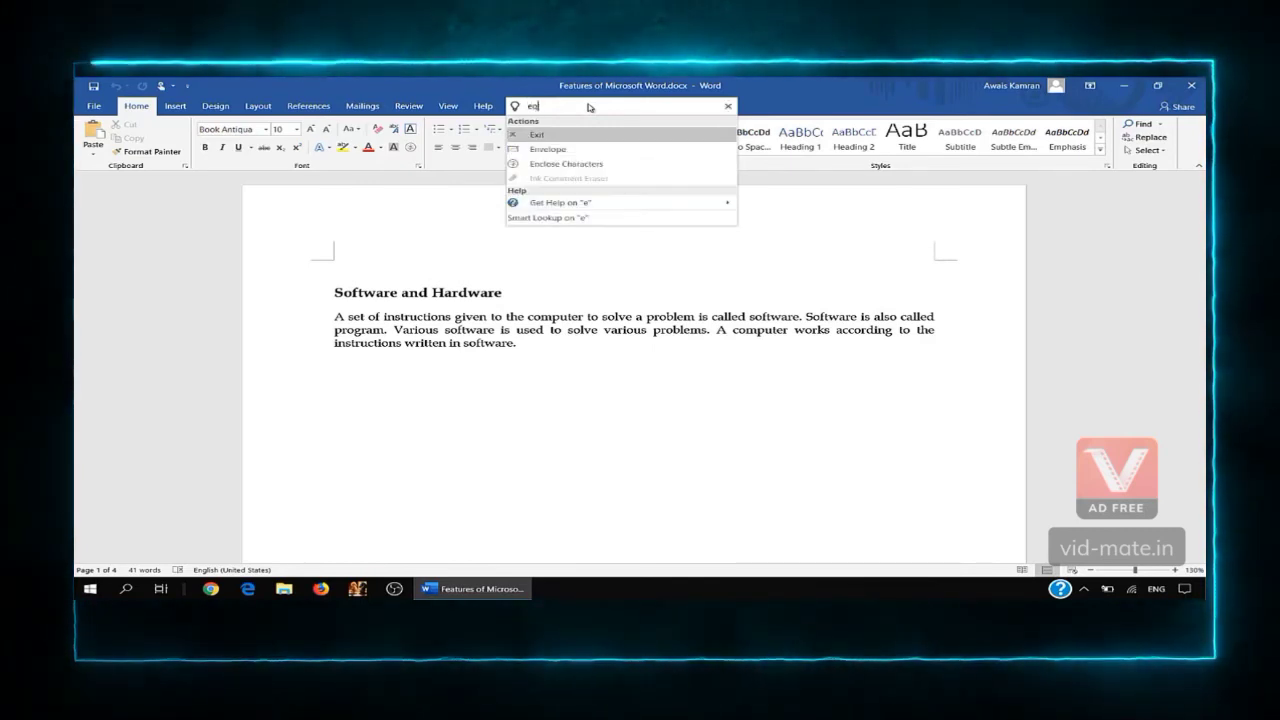
pyautogui.write('ua')
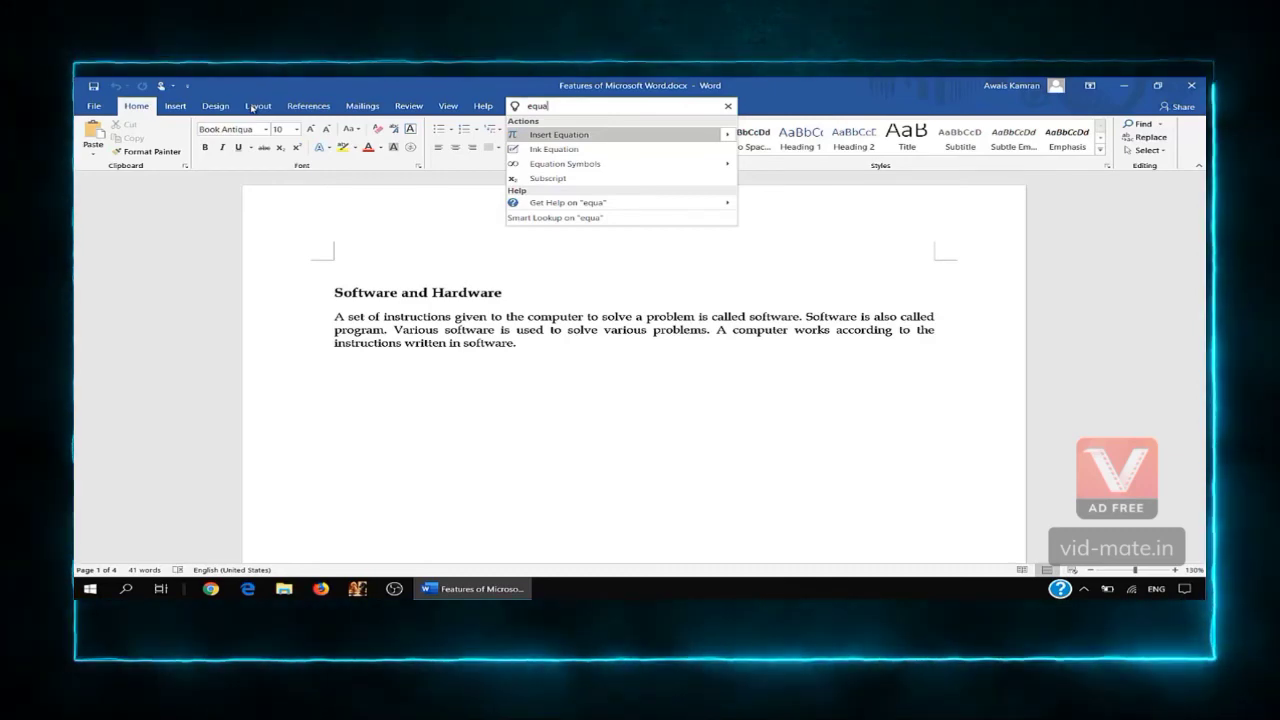
pyautogui.click(407, 382)
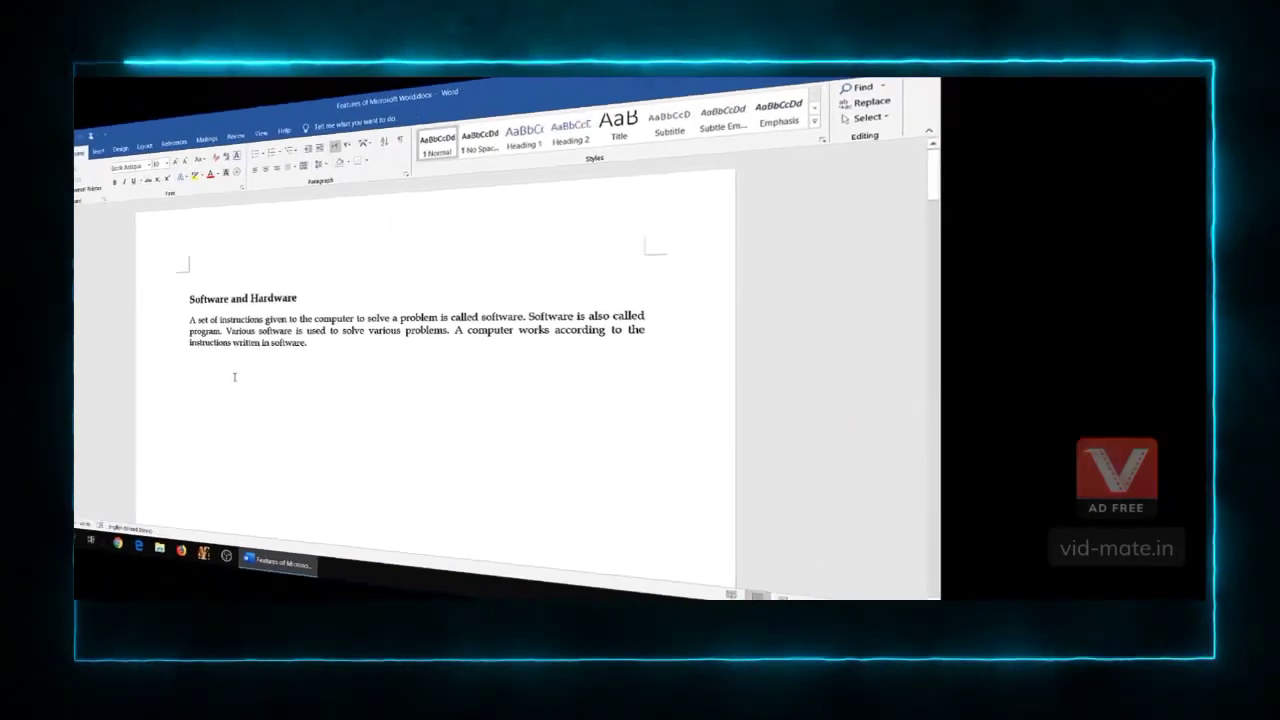